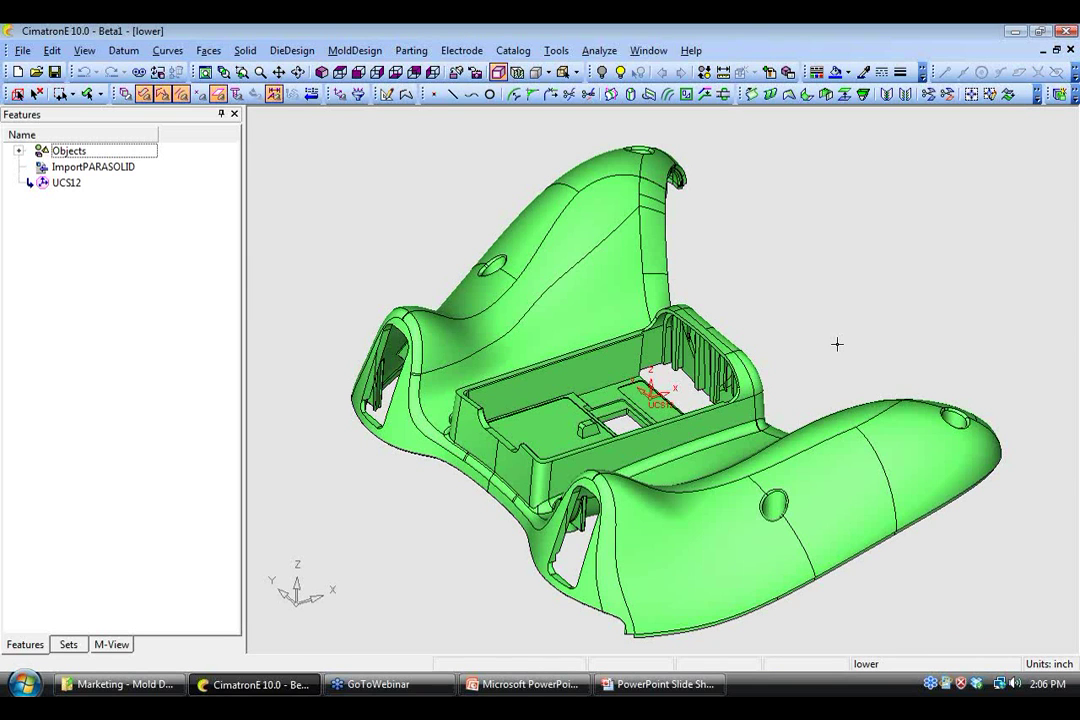
- Inspect the entity information of the controller housing and highlight its open edges
{"action": "scroll", "coordinate": [684, 373], "scroll_direction": "down", "scroll_amount": 2}
{"action": "left_click_drag", "start_coordinate": [680, 372], "coordinate": [688, 399], "text": "ctrl"}
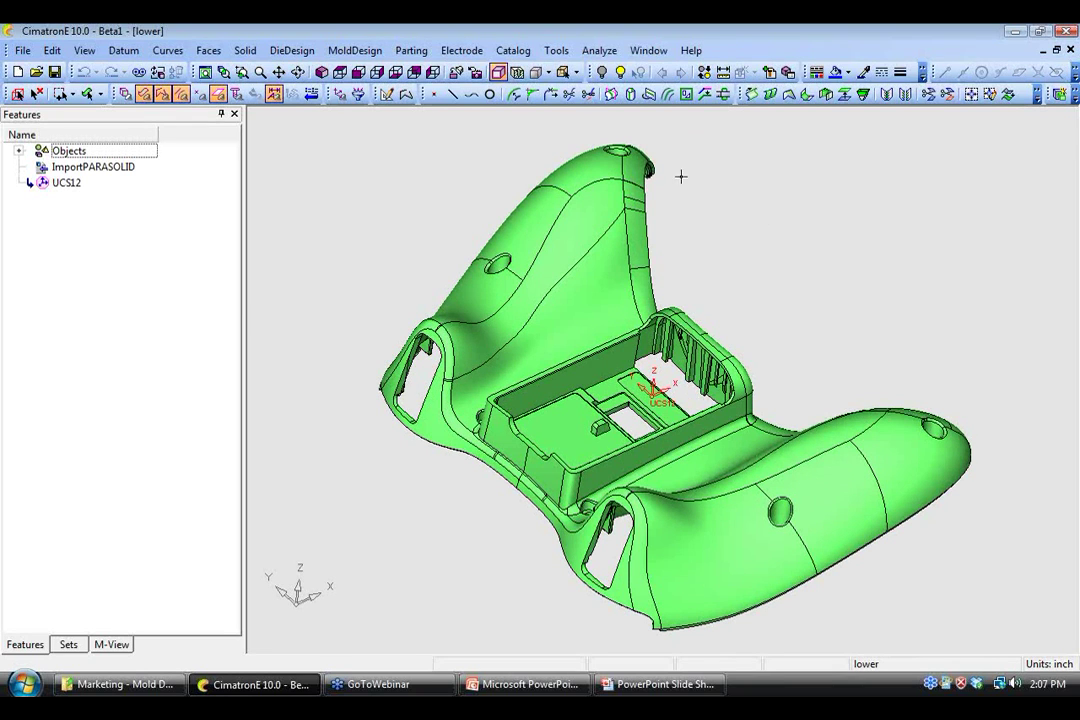
{"action": "middle_click_drag", "start_coordinate": [692, 258], "coordinate": [692, 225]}
{"action": "left_click", "coordinate": [599, 50]}
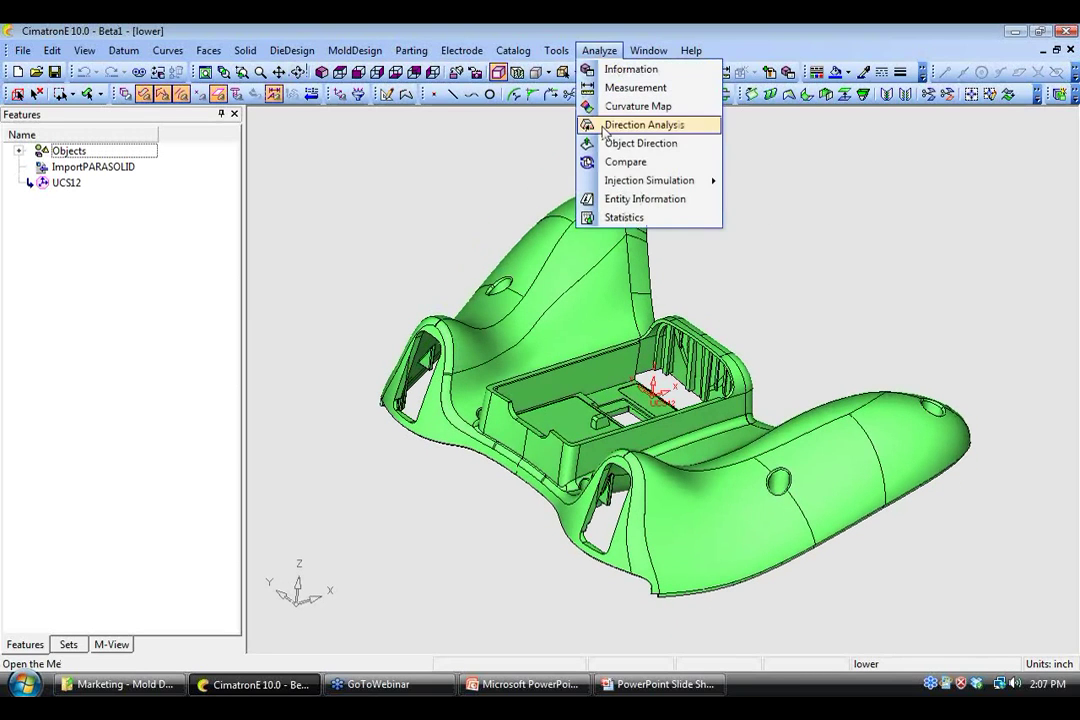
{"action": "left_click", "coordinate": [640, 195]}
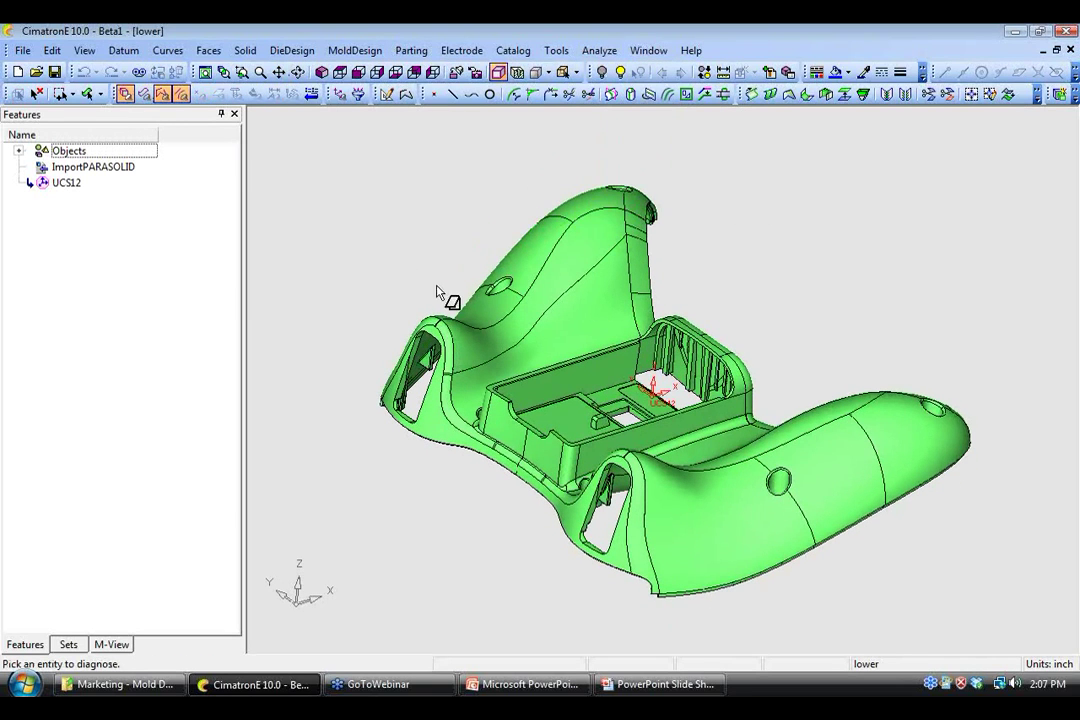
{"action": "left_click", "coordinate": [490, 339]}
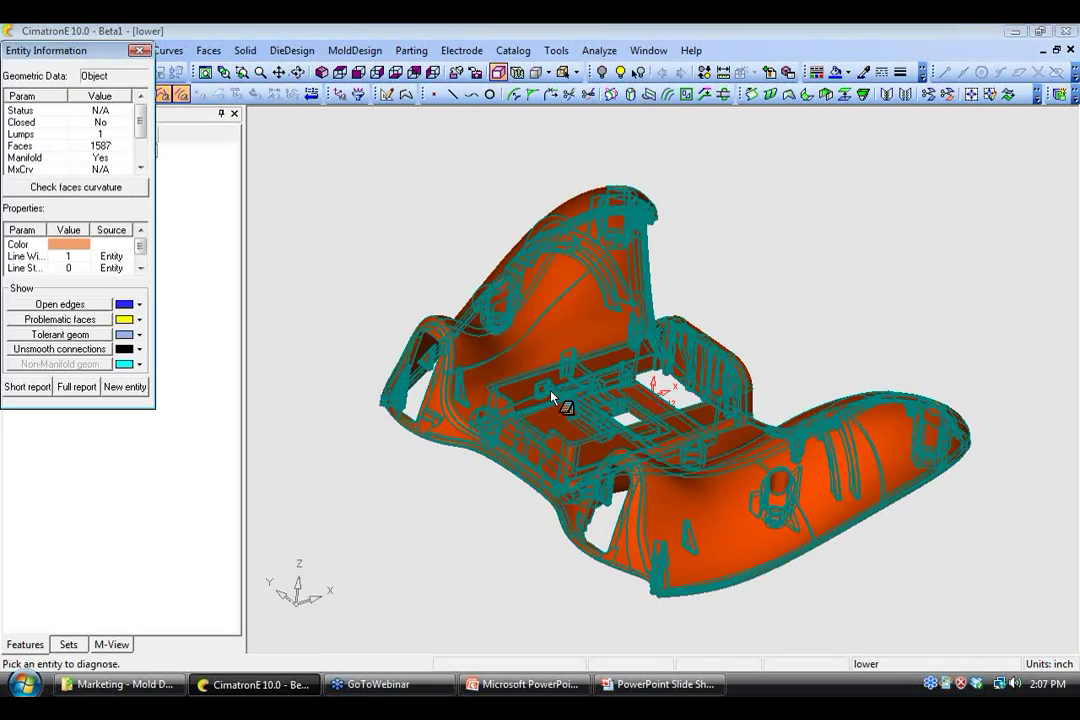
{"action": "middle_click_drag", "start_coordinate": [552, 394], "coordinate": [408, 224]}
{"action": "left_click", "coordinate": [60, 304]}
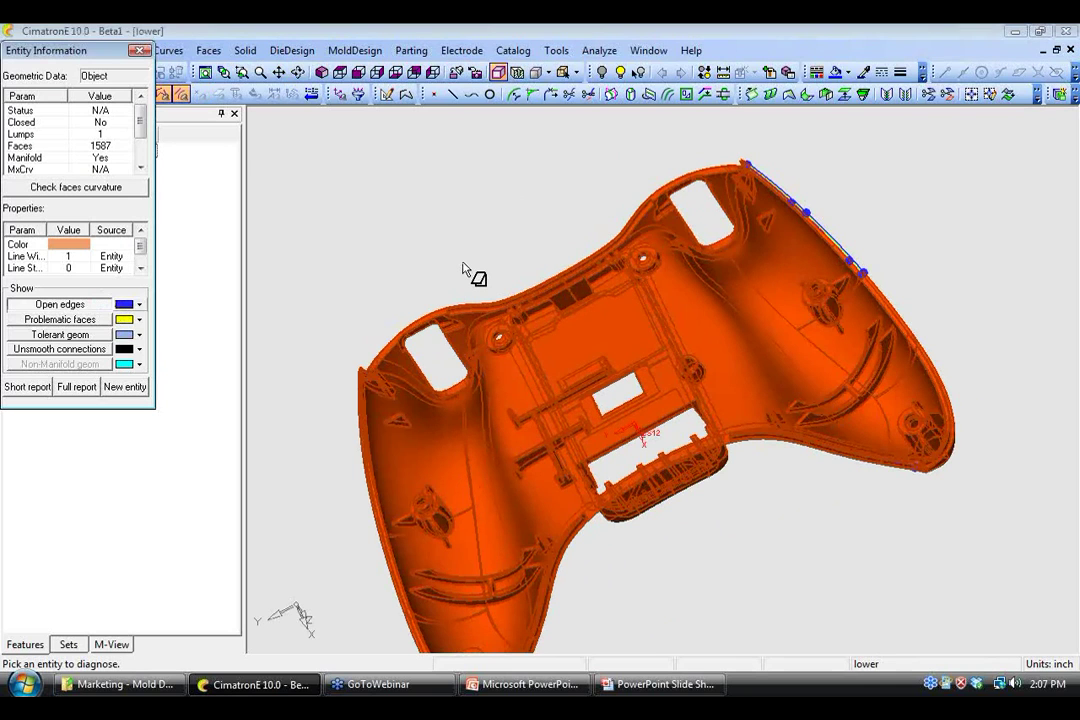
{"action": "left_click", "coordinate": [142, 50]}
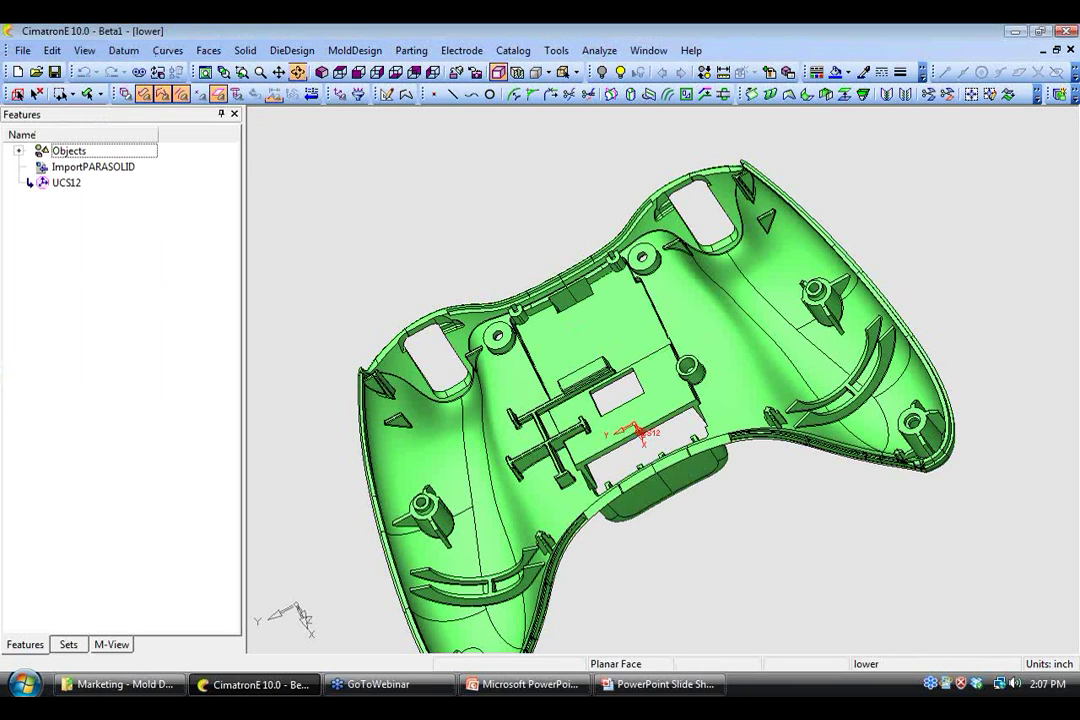
- Measure the bounding box, projected area and mass properties of all objects in the part
{"action": "middle_click_drag", "start_coordinate": [590, 325], "coordinate": [701, 473]}
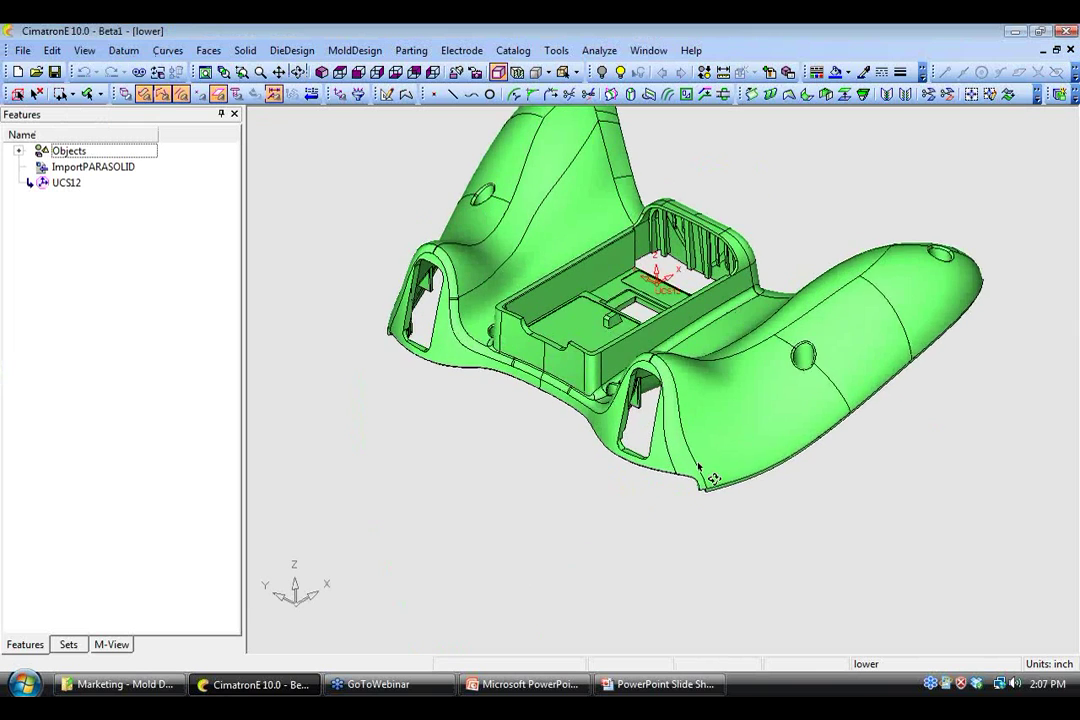
{"action": "middle_click_drag", "start_coordinate": [730, 363], "coordinate": [688, 334]}
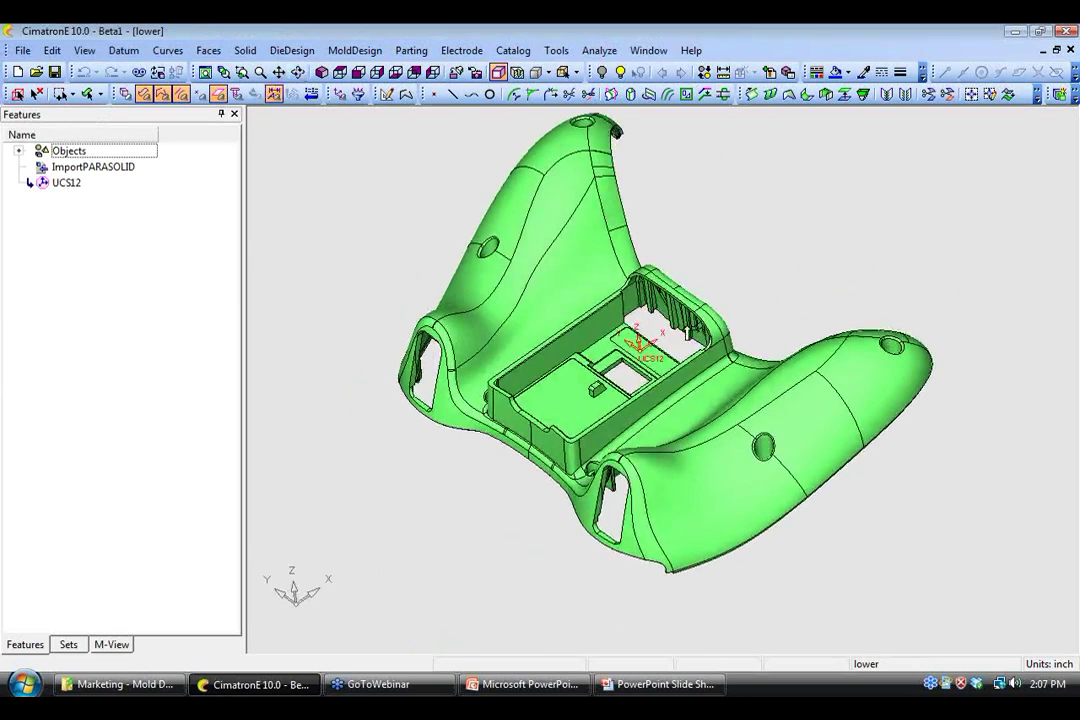
{"action": "middle_click_drag", "start_coordinate": [640, 348], "coordinate": [665, 320]}
{"action": "left_click", "coordinate": [600, 50]}
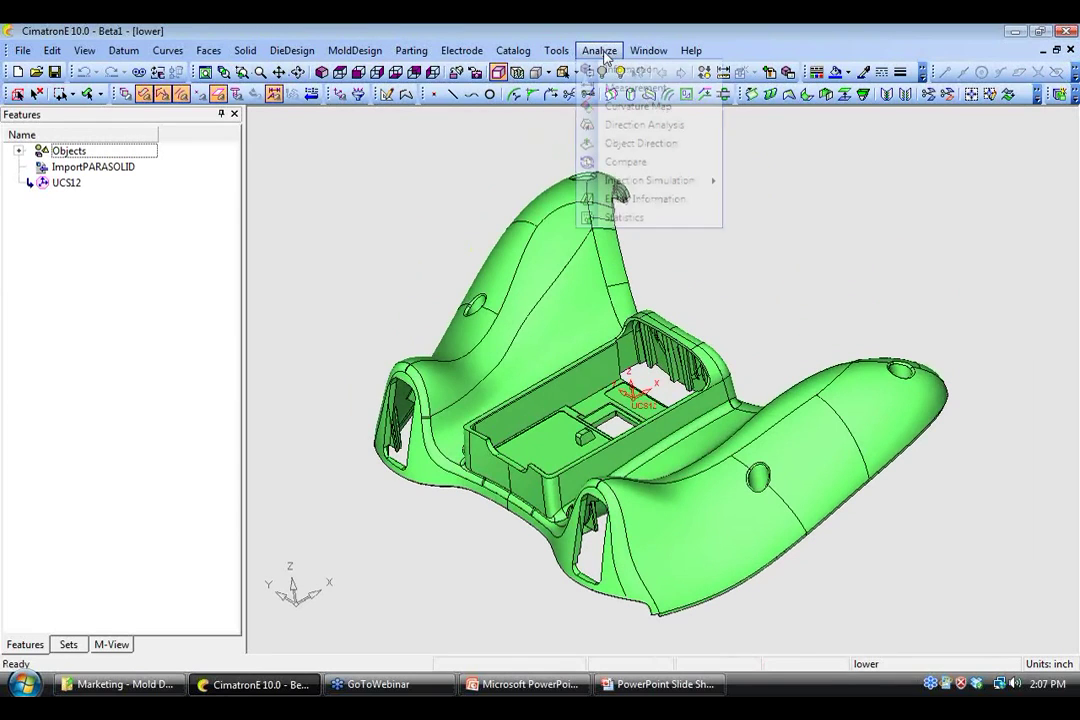
{"action": "left_click", "coordinate": [615, 88]}
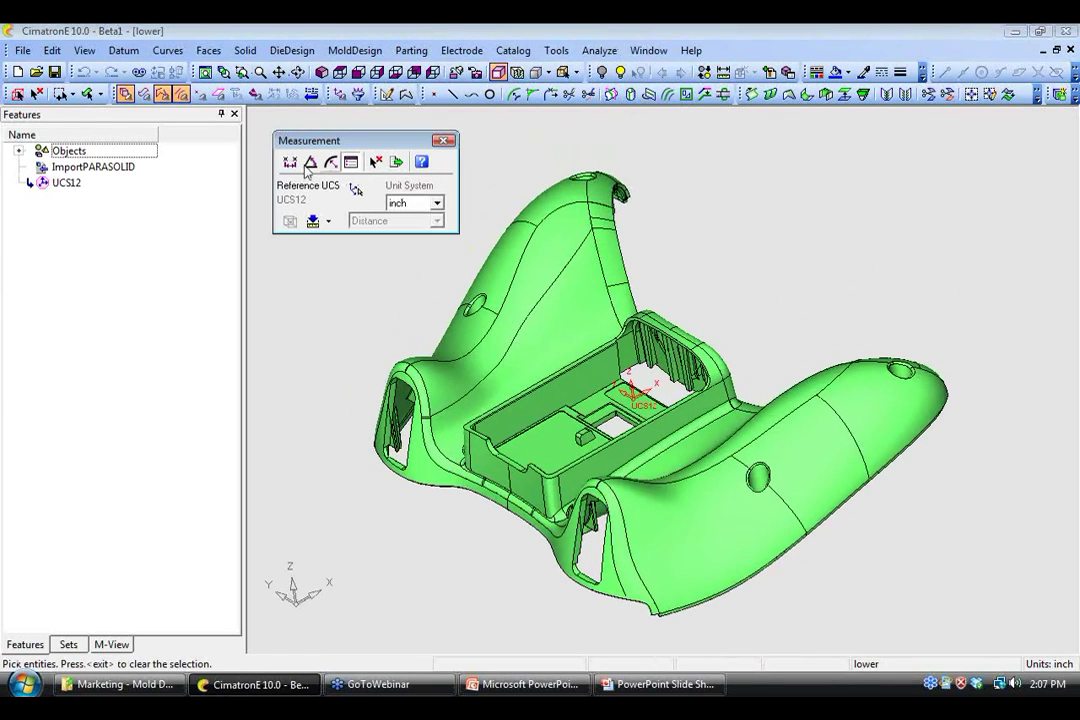
{"action": "left_click", "coordinate": [60, 94]}
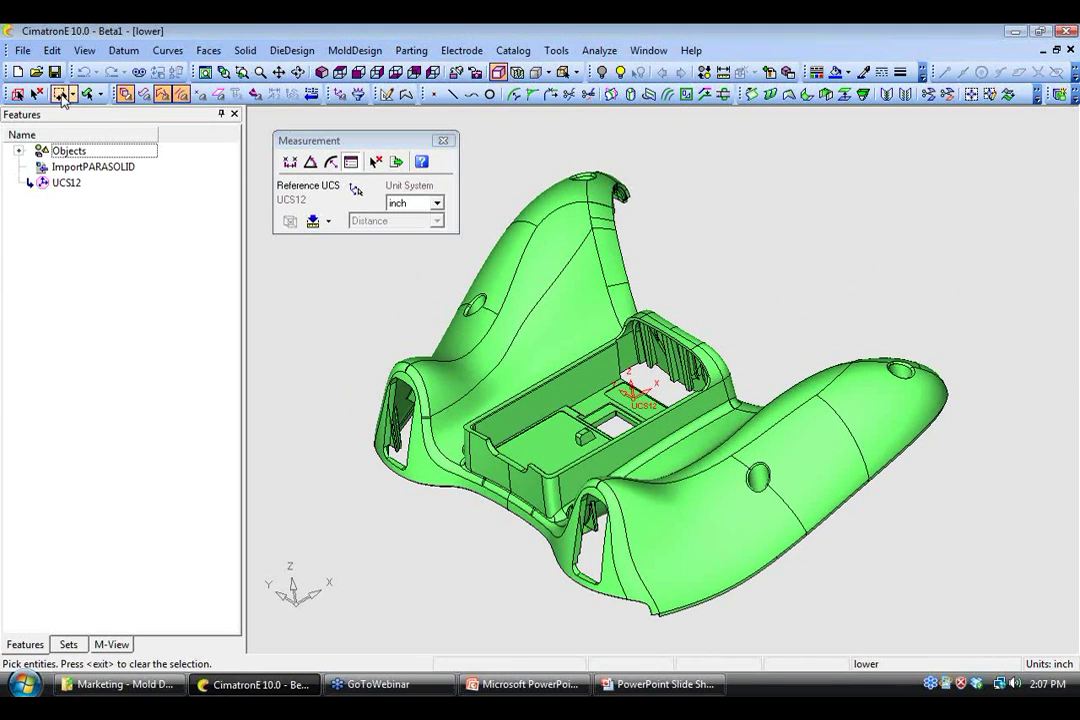
{"action": "left_click", "coordinate": [18, 93]}
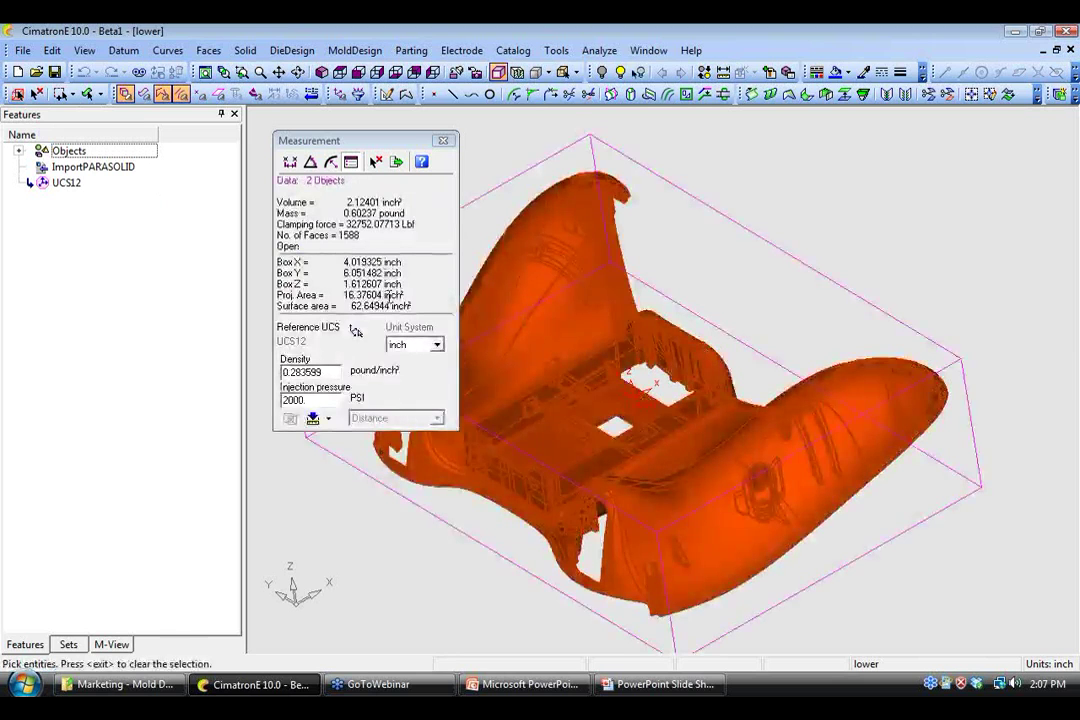
{"action": "left_click_drag", "start_coordinate": [278, 261], "coordinate": [397, 296]}
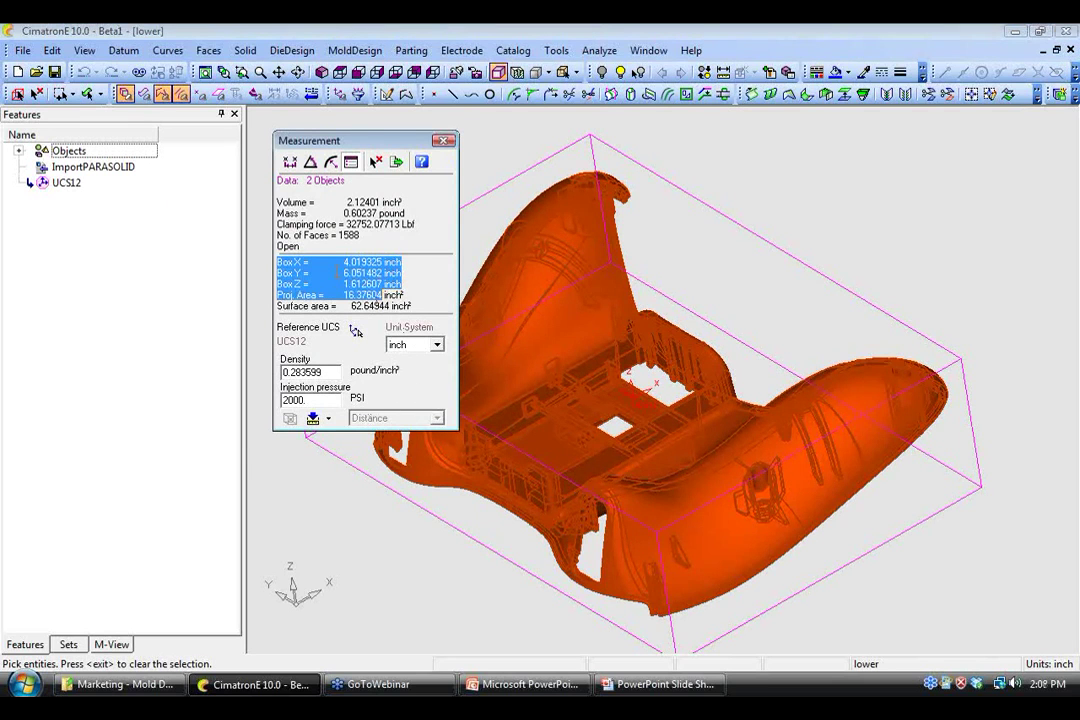
- Preview the measurement report for the part, then close the report and the measurement
{"action": "left_click", "coordinate": [396, 161]}
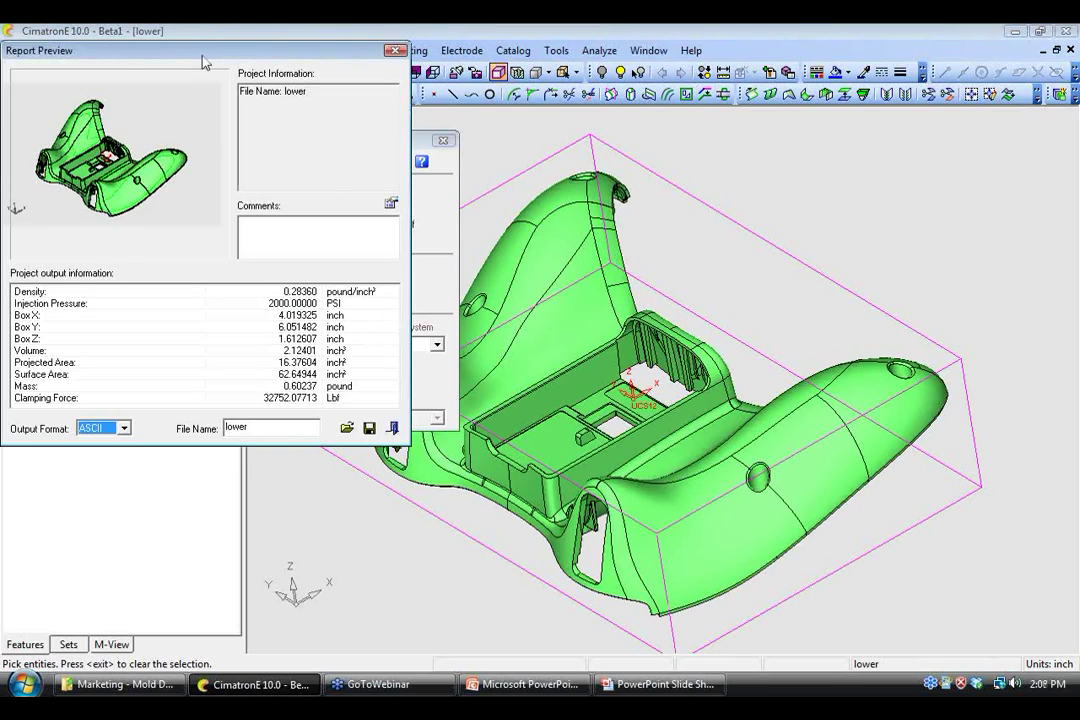
{"action": "left_click_drag", "start_coordinate": [207, 56], "coordinate": [238, 78]}
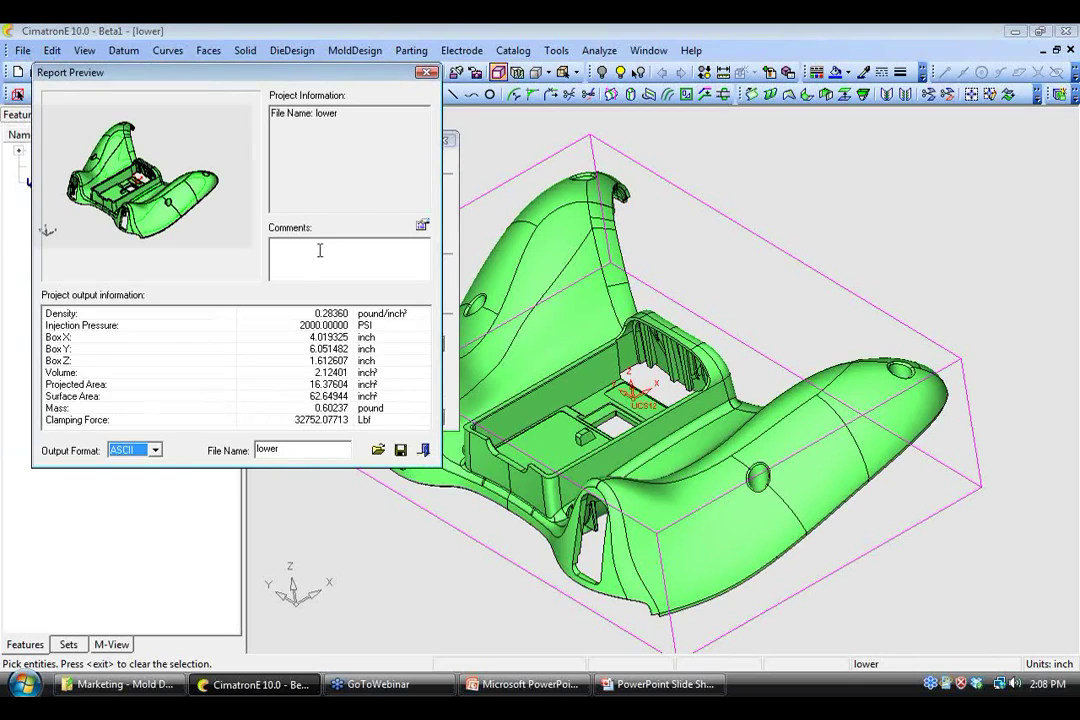
{"action": "left_click", "coordinate": [424, 451]}
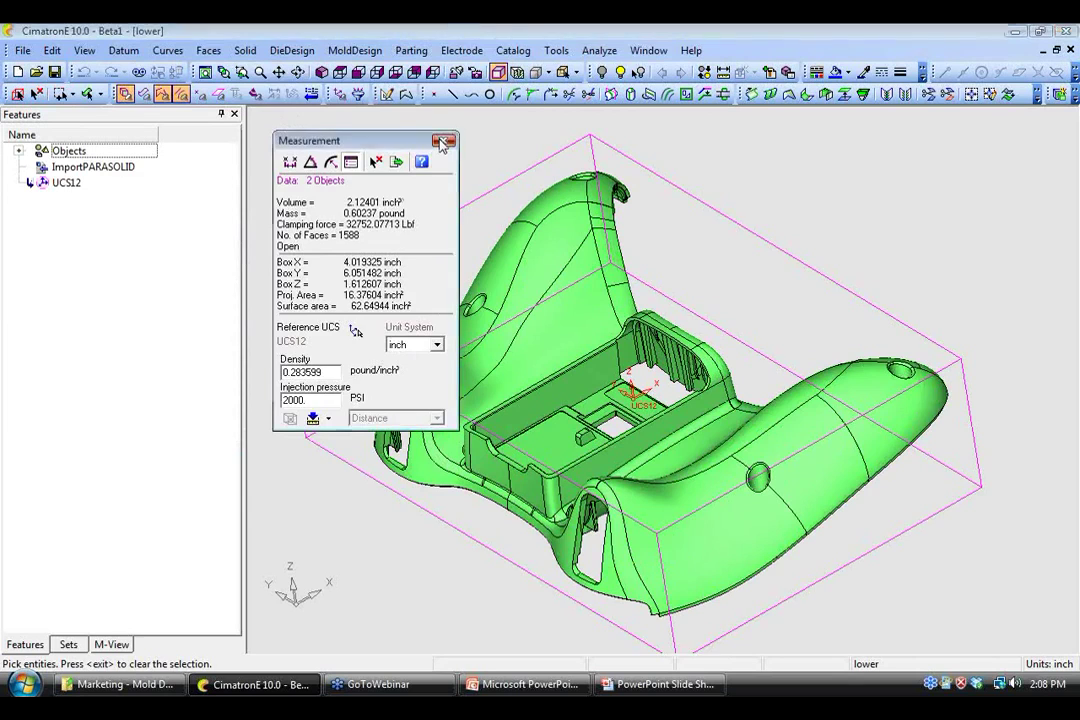
{"action": "left_click", "coordinate": [444, 142]}
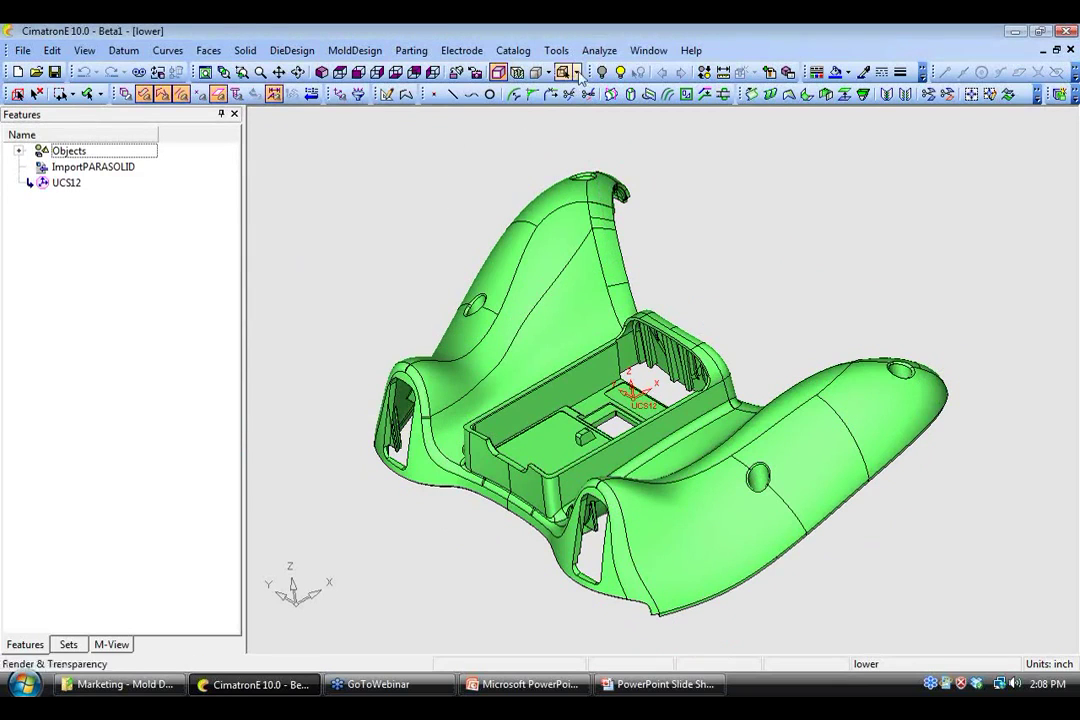
- Run a Direction Analysis on the whole part and show the draft angle settings
{"action": "left_click", "coordinate": [599, 50]}
{"action": "left_click", "coordinate": [612, 125]}
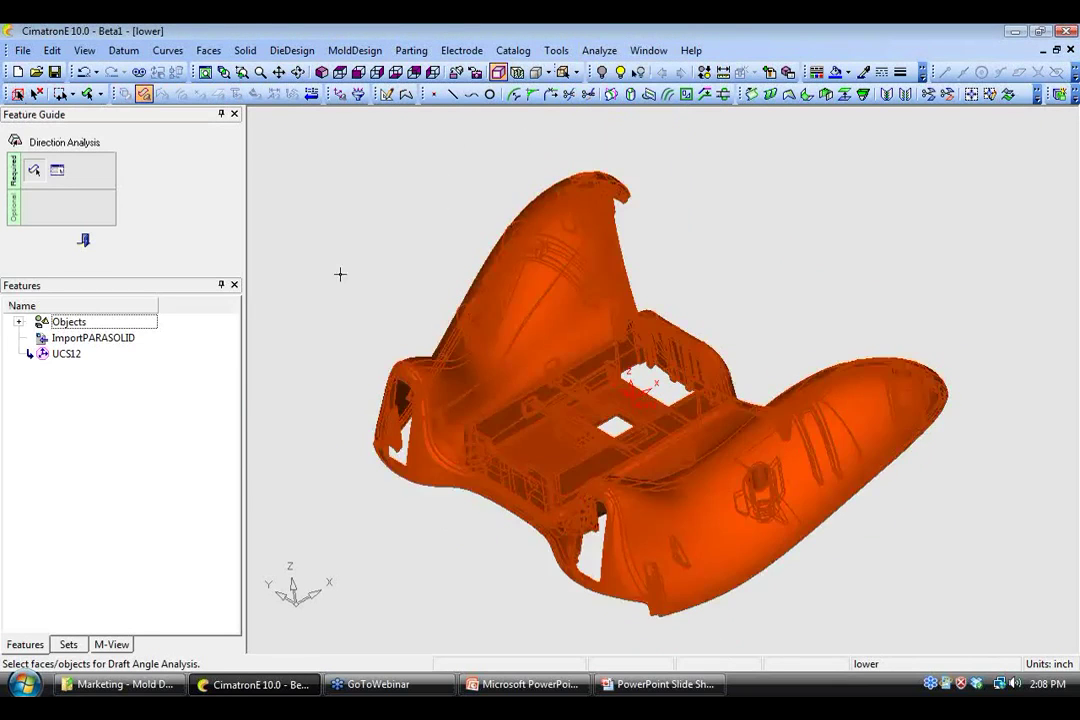
{"action": "middle_click", "coordinate": [340, 274]}
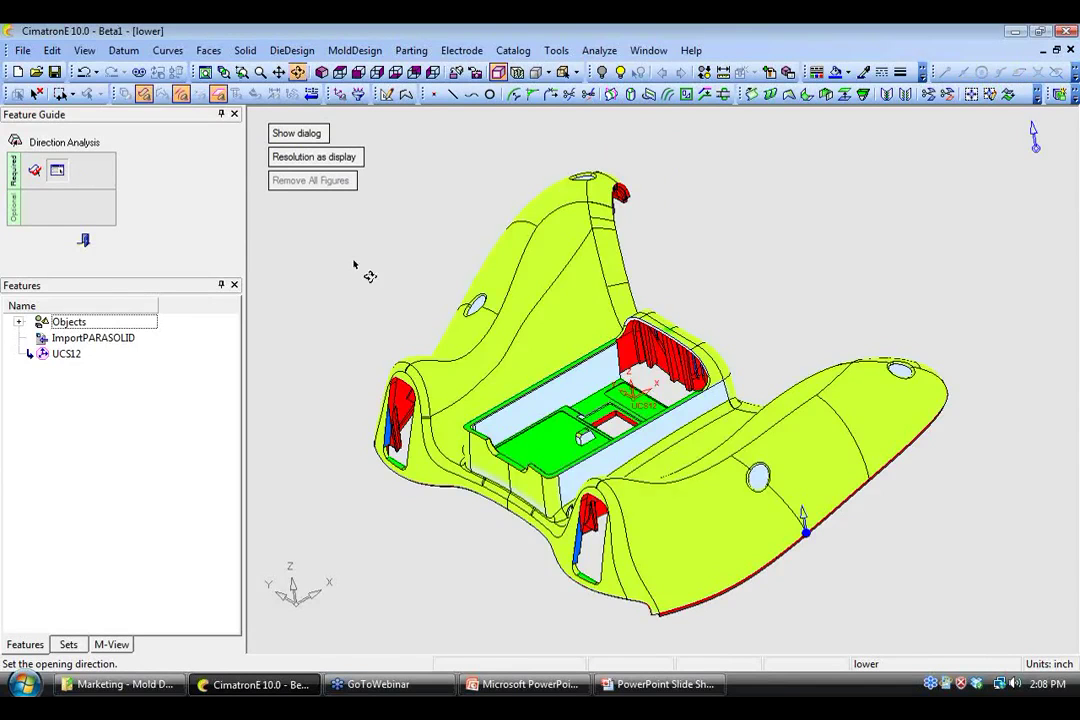
{"action": "middle_click_drag", "start_coordinate": [366, 272], "coordinate": [299, 185]}
{"action": "left_click", "coordinate": [297, 137]}
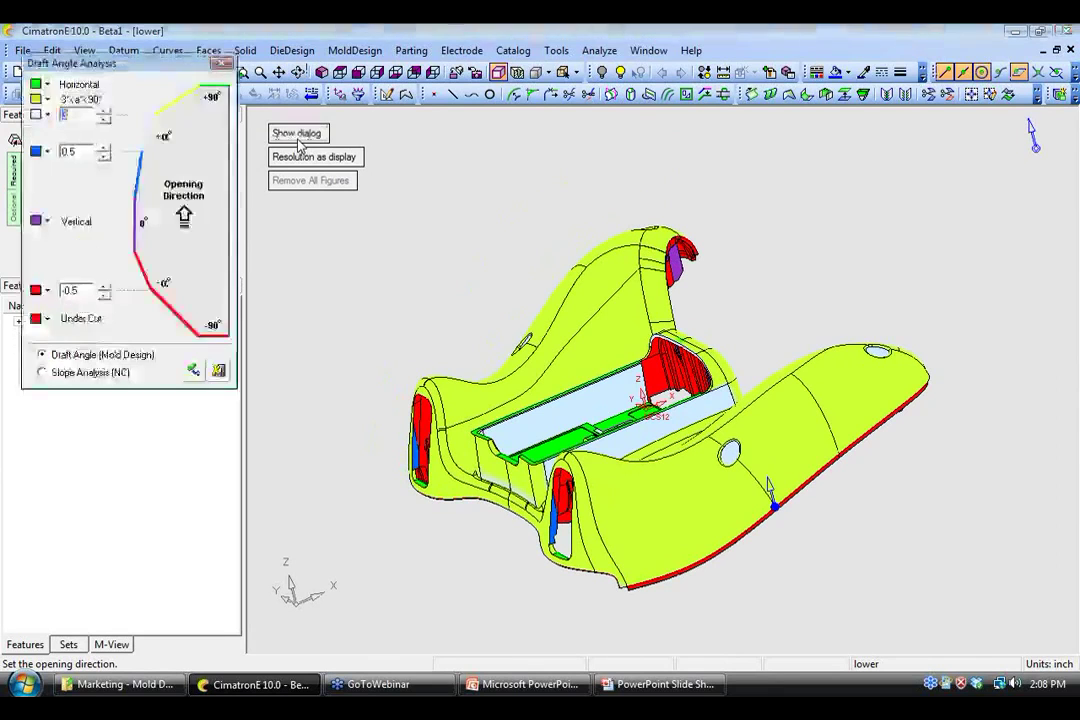
{"action": "left_click_drag", "start_coordinate": [143, 72], "coordinate": [178, 138]}
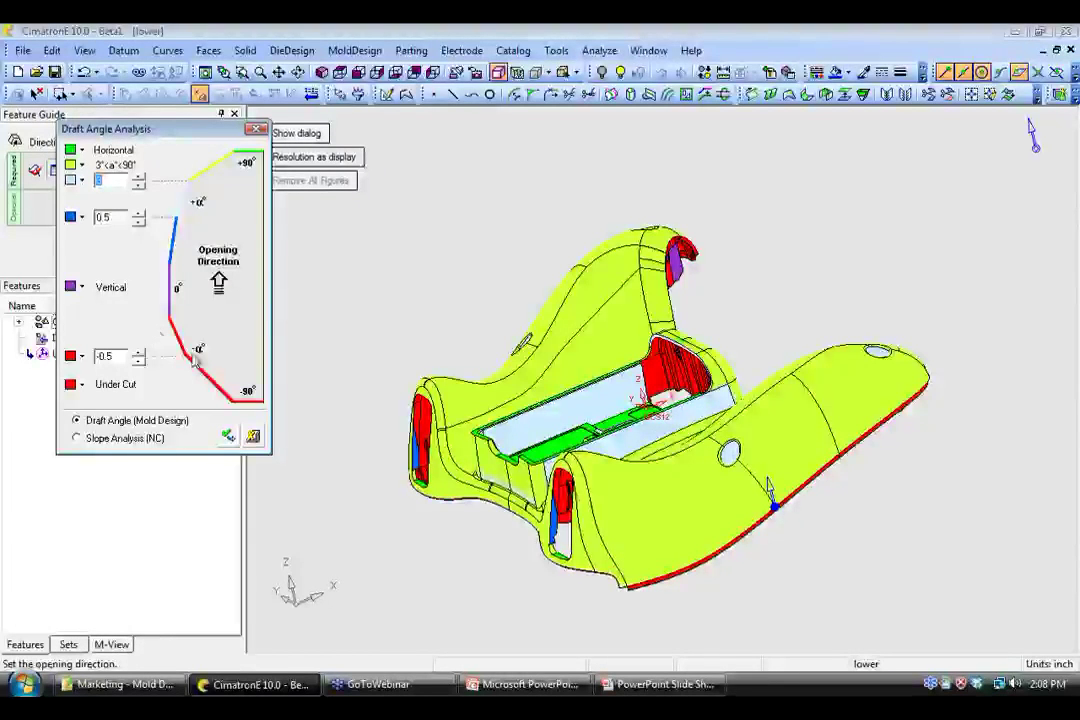
- Reverse the opening direction, check draft angles on the inside faces including a screw boss, and exit the analysis
{"action": "left_click", "coordinate": [771, 493]}
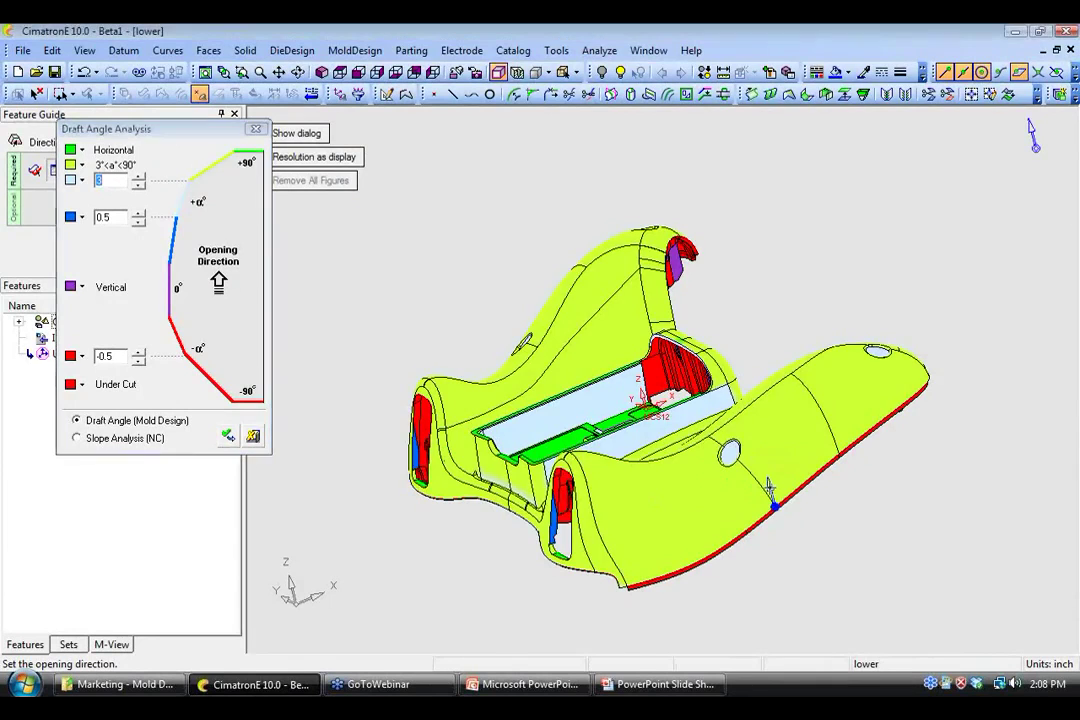
{"action": "middle_click_drag", "start_coordinate": [624, 520], "coordinate": [580, 300]}
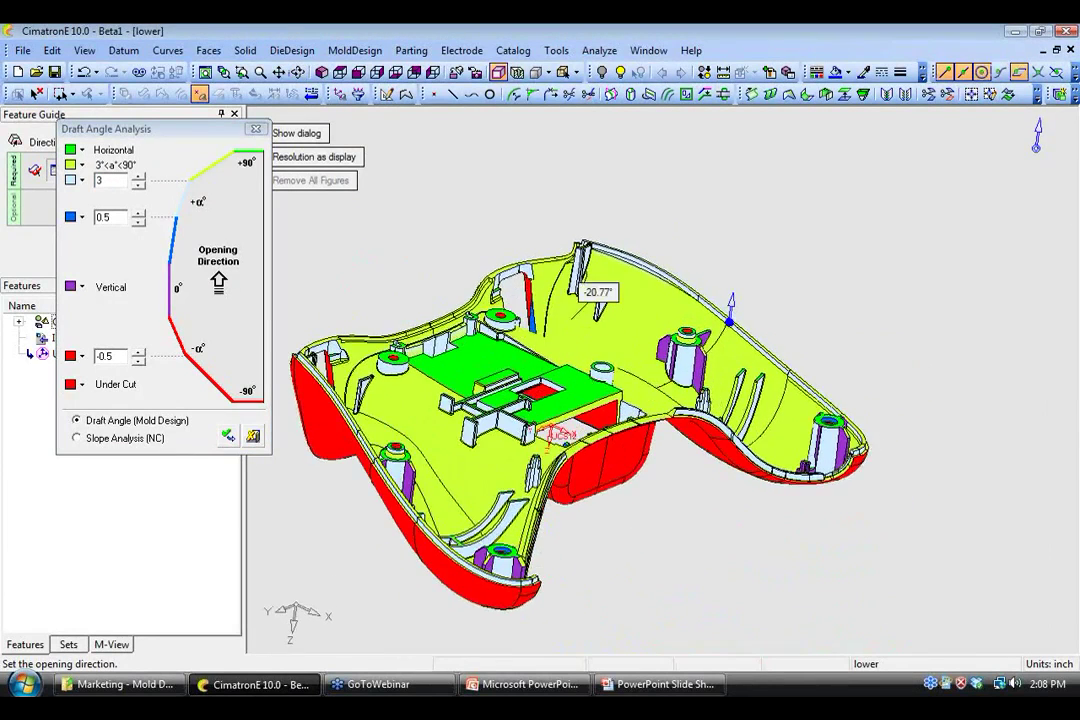
{"action": "left_click", "coordinate": [712, 373]}
{"action": "middle_click_drag", "start_coordinate": [622, 366], "coordinate": [702, 319]}
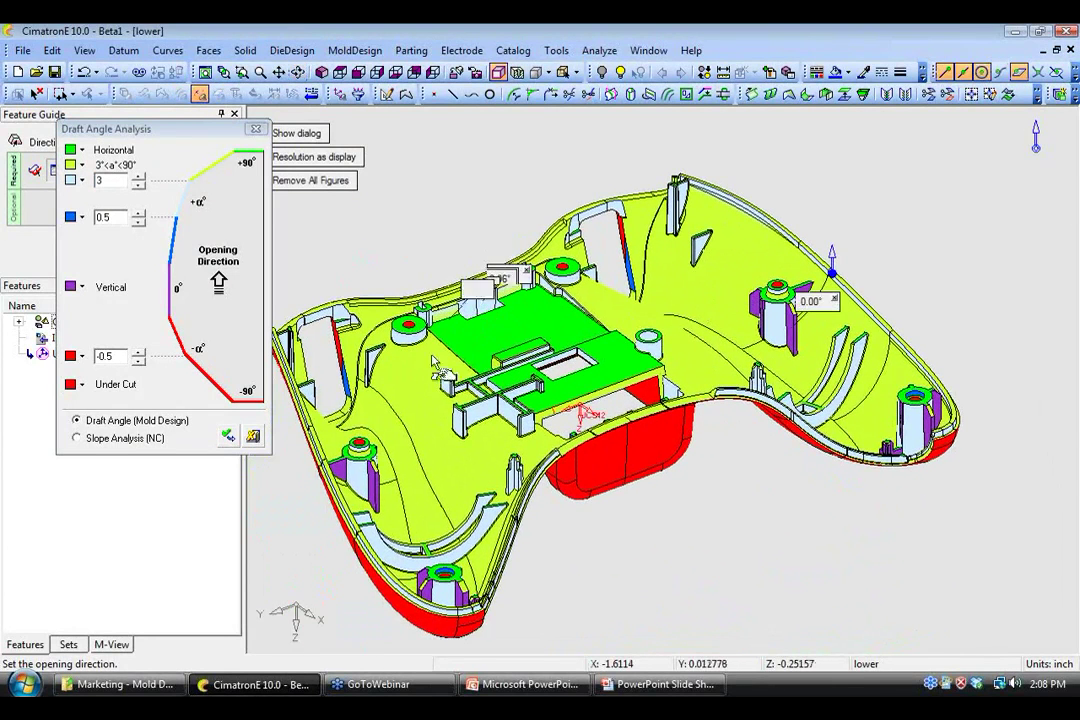
{"action": "left_click", "coordinate": [253, 437]}
{"action": "left_click", "coordinate": [86, 242]}
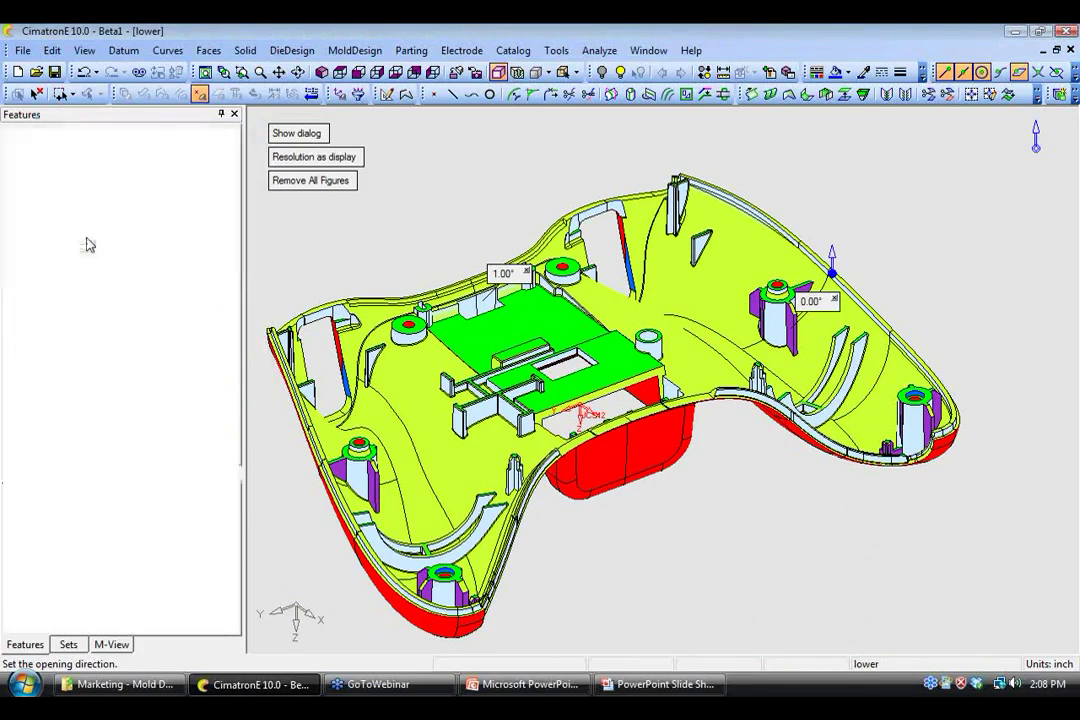
{"action": "middle_click_drag", "start_coordinate": [382, 468], "coordinate": [520, 330], "text": "ctrl"}
{"action": "middle_click_drag", "start_coordinate": [520, 200], "coordinate": [595, 334], "text": "ctrl"}
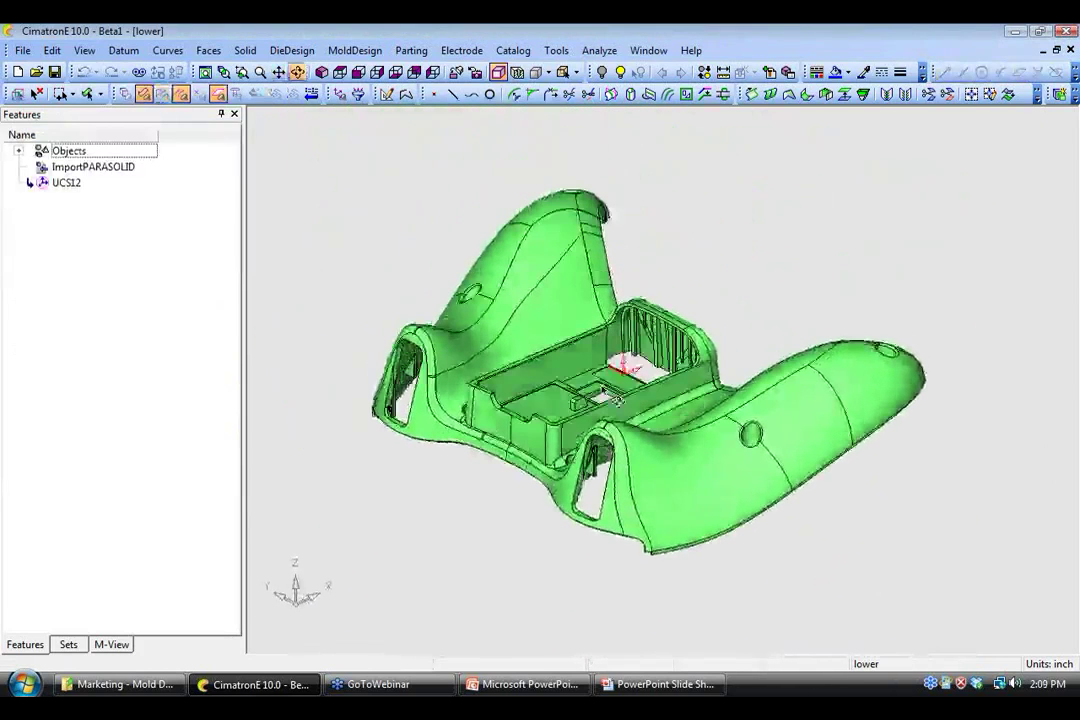
{"action": "left_click", "coordinate": [599, 50]}
{"action": "mouse_move", "coordinate": [601, 179]}
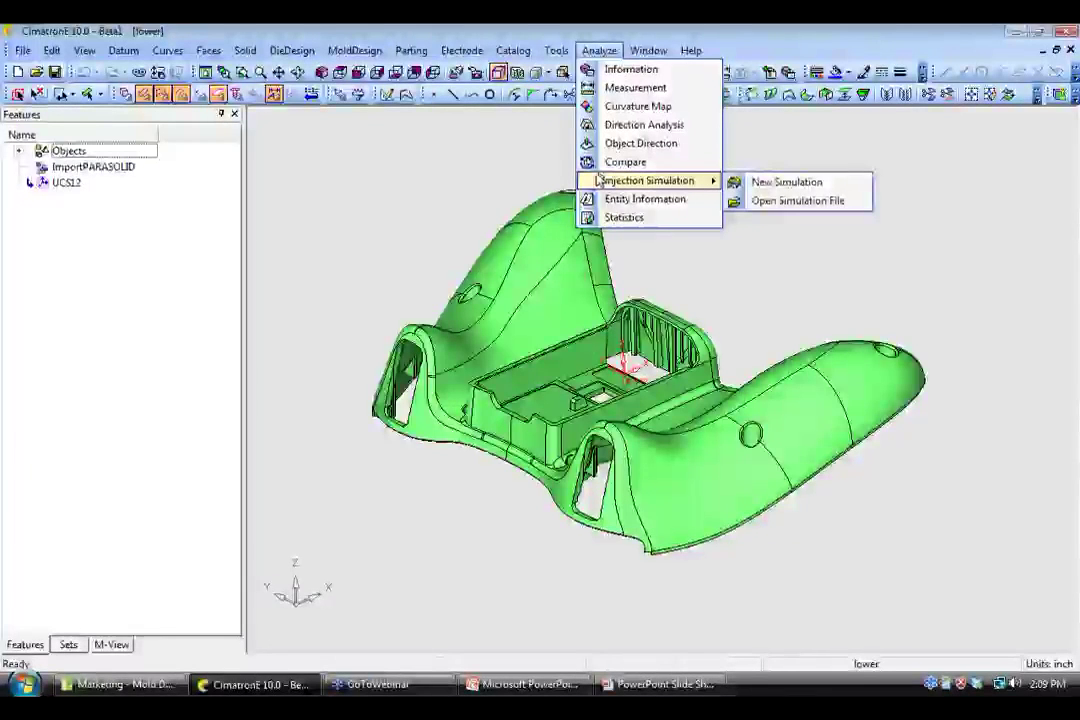
{"action": "left_click", "coordinate": [506, 155]}
- Close the lower part file and start the Mold Project Setup Wizard
{"action": "left_click", "coordinate": [22, 50]}
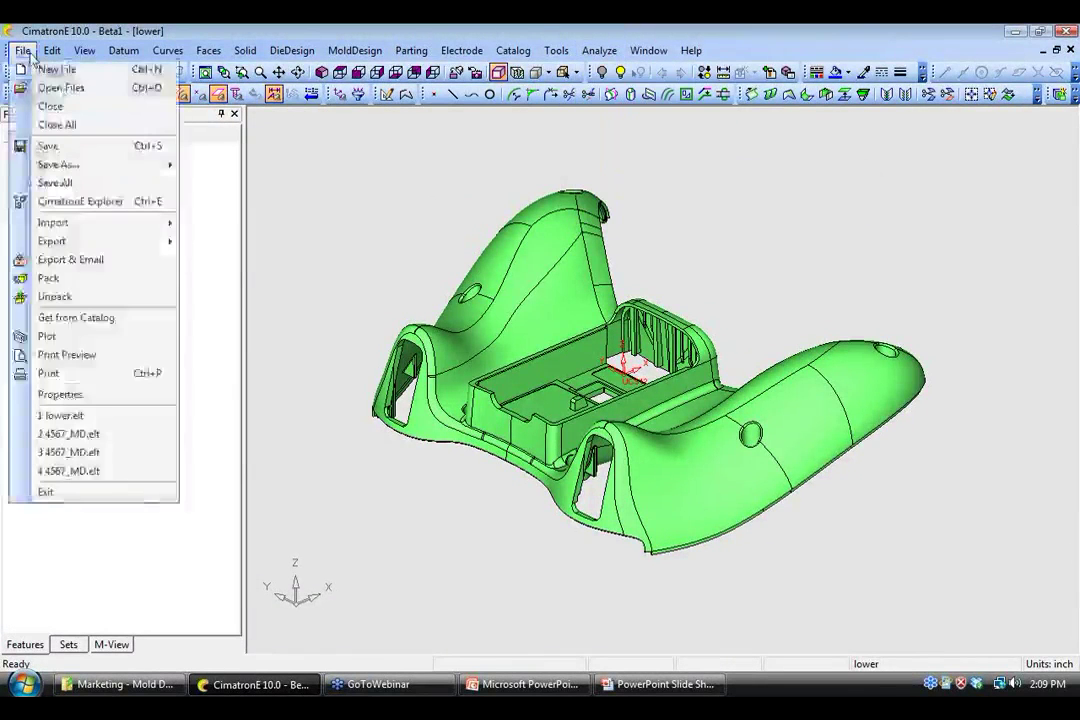
{"action": "left_click", "coordinate": [45, 108]}
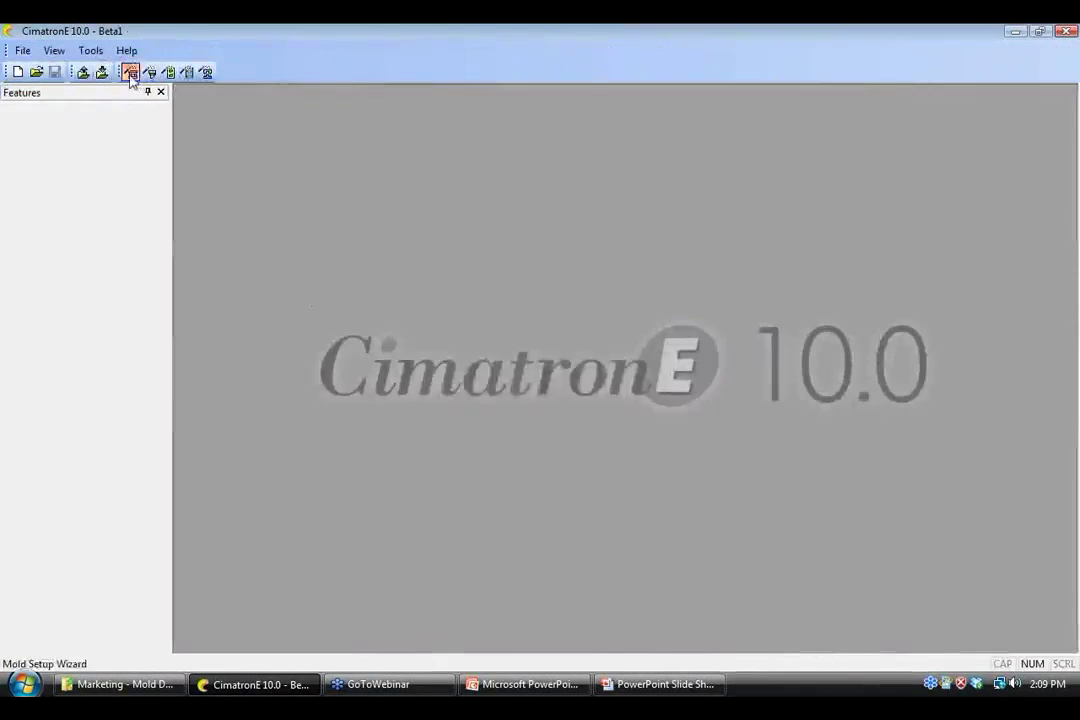
{"action": "left_click", "coordinate": [130, 72]}
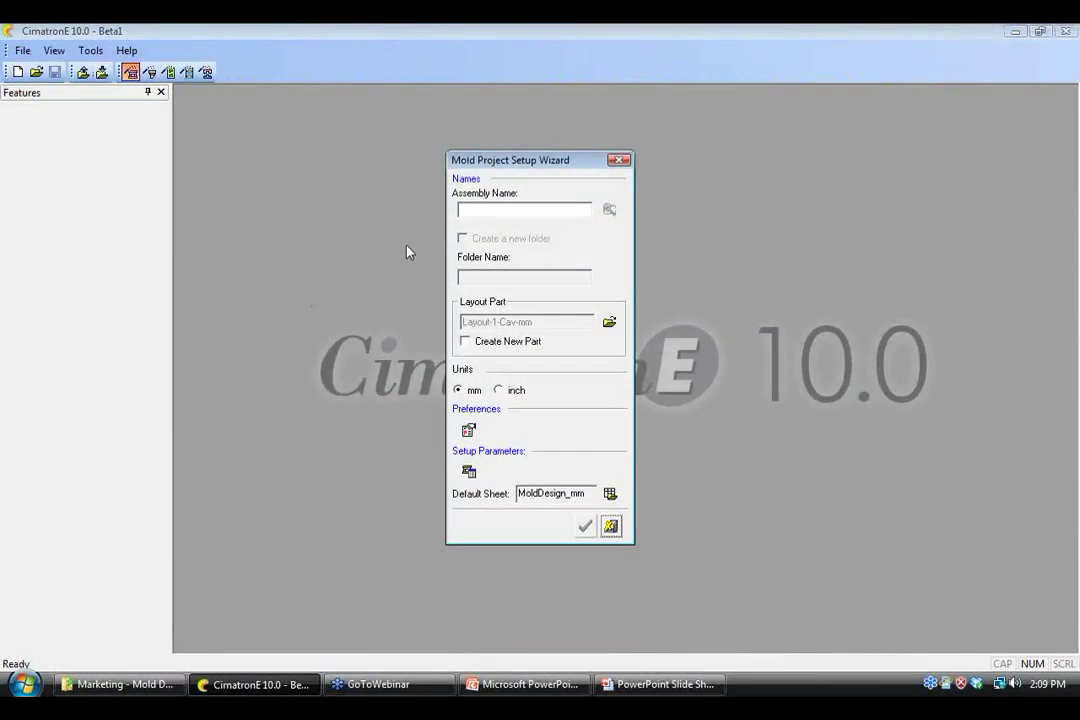
- Name the mold assembly 1234, have a new folder created for it and set the units to inch
{"action": "left_click", "coordinate": [492, 210]}
{"action": "type", "text": "1234"}
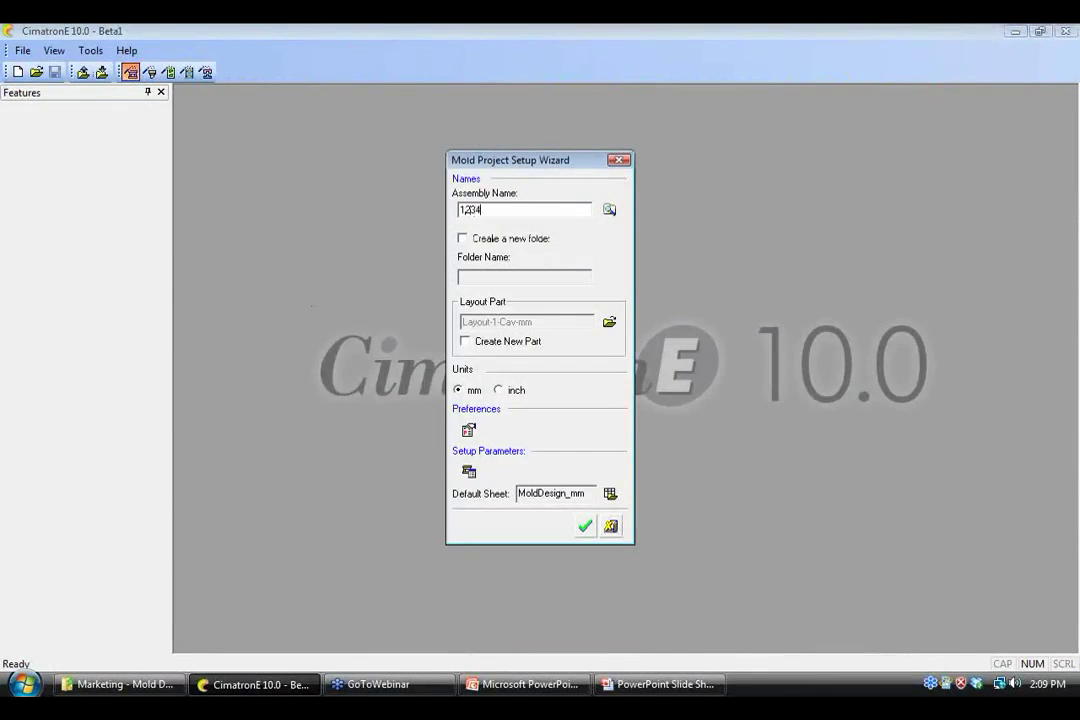
{"action": "left_click", "coordinate": [458, 237]}
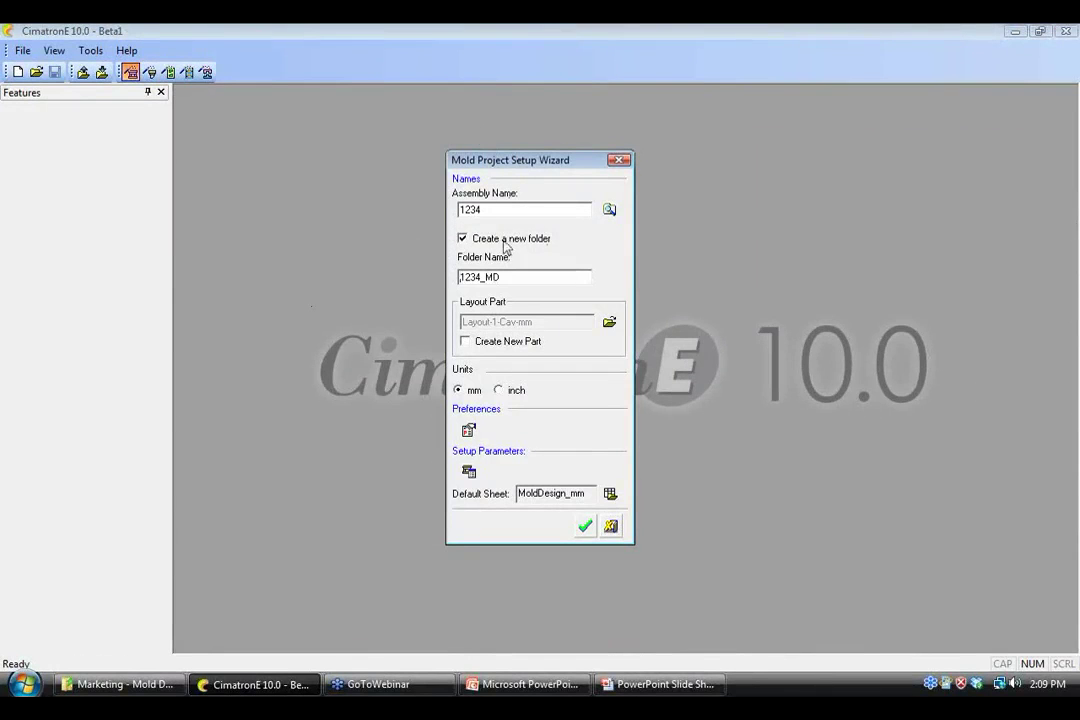
{"action": "left_click", "coordinate": [499, 390]}
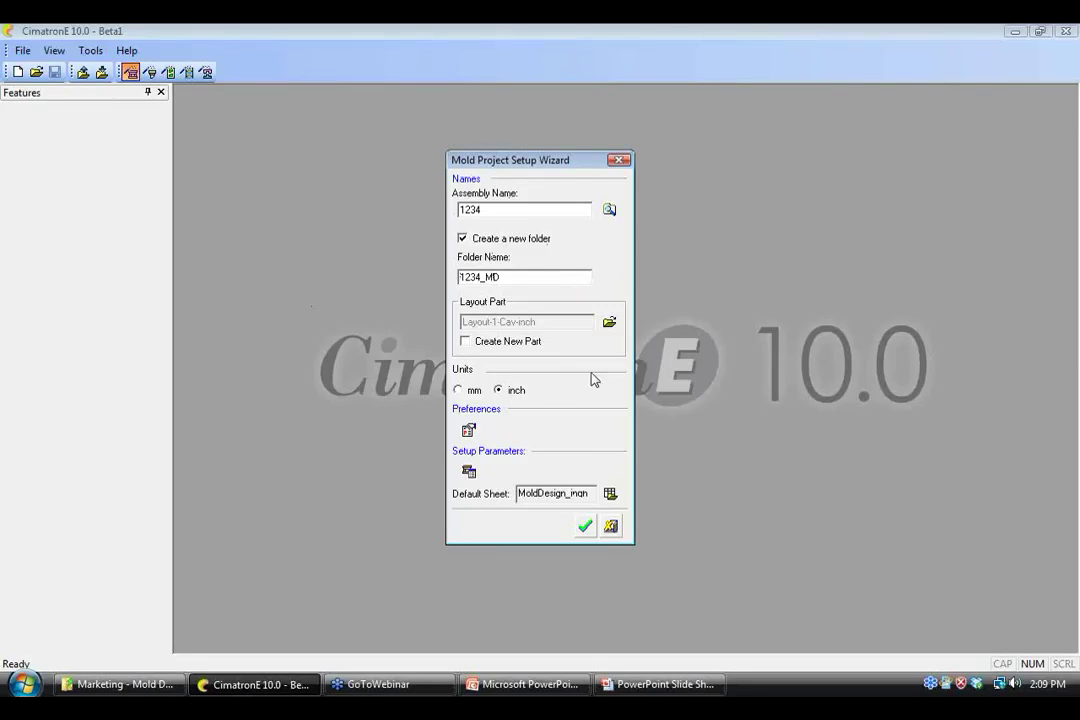
- Choose Layout-2-Cav-inch as the layout part and create the mold project
{"action": "left_click", "coordinate": [609, 321]}
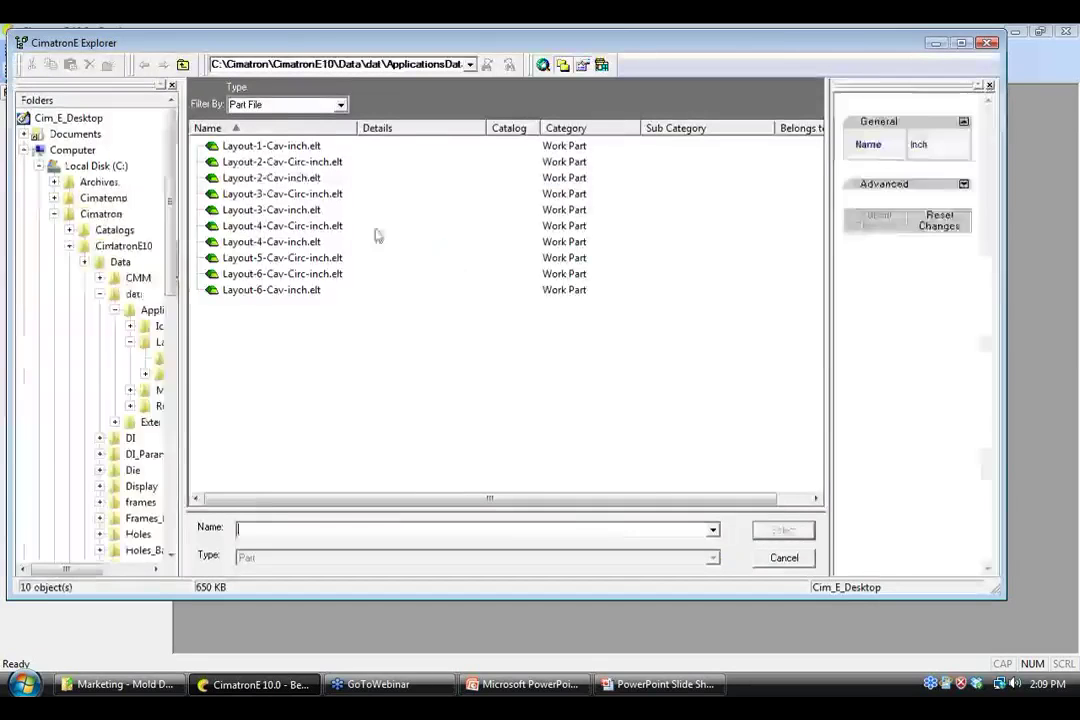
{"action": "left_click", "coordinate": [271, 177]}
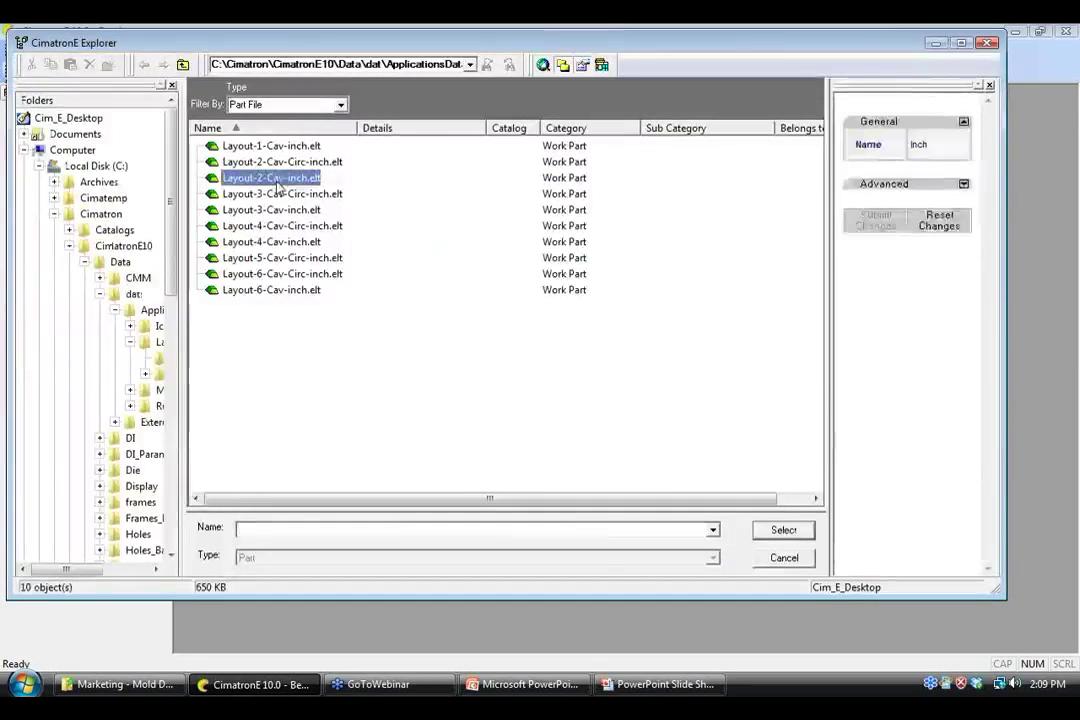
{"action": "left_click", "coordinate": [784, 530]}
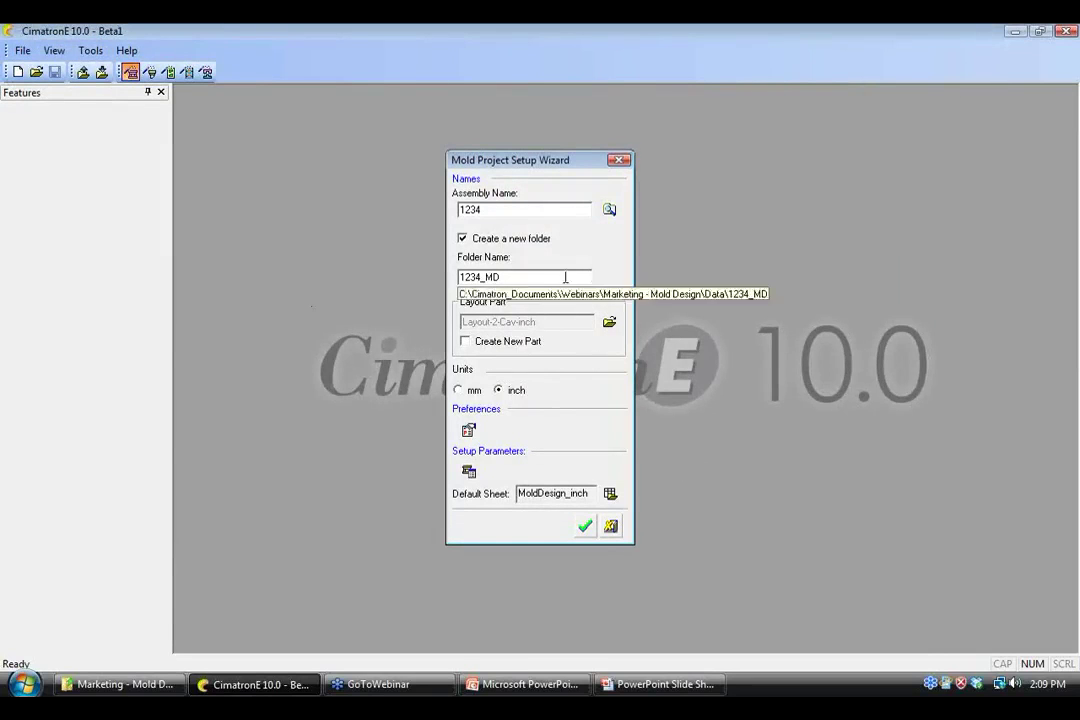
{"action": "left_click", "coordinate": [587, 526]}
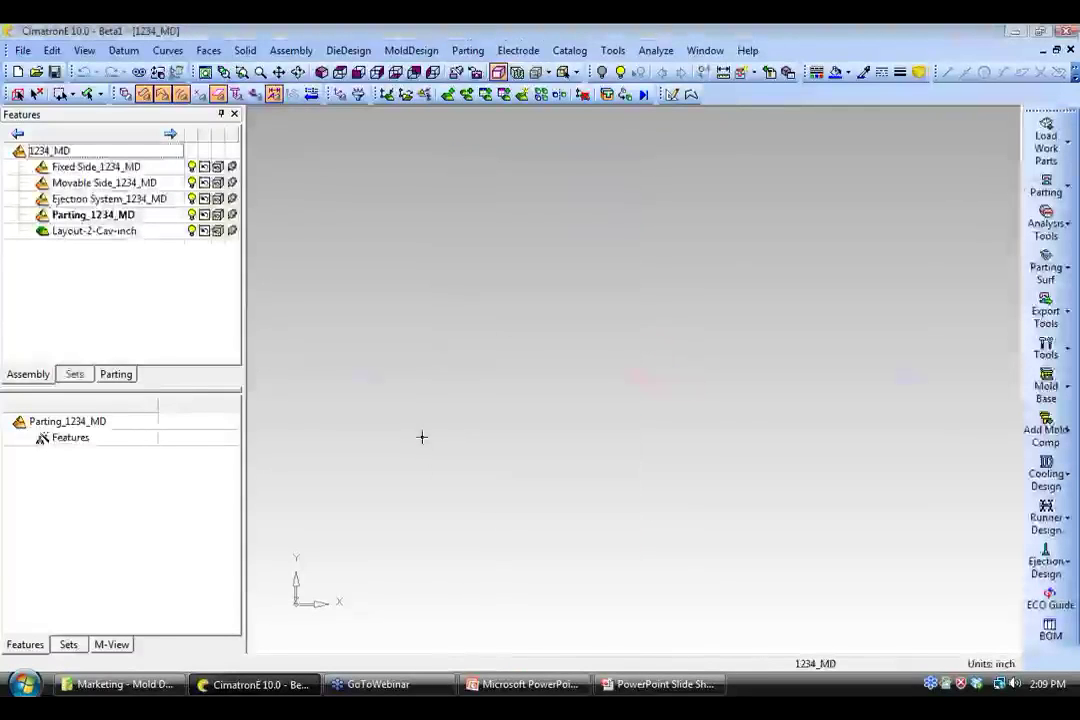
- Turn off the dimming of non-activated parts so the layout coordinate systems display clearly
{"action": "right_click", "coordinate": [506, 378]}
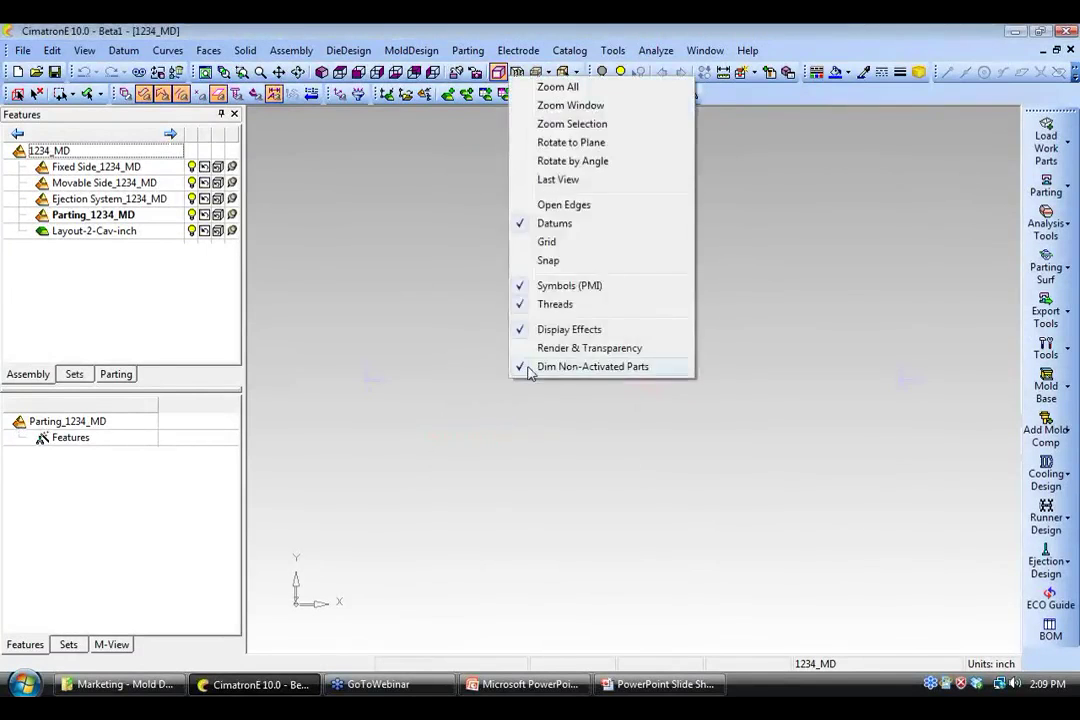
{"action": "left_click", "coordinate": [528, 367]}
{"action": "middle_click_drag", "start_coordinate": [623, 523], "coordinate": [578, 448], "text": "ctrl"}
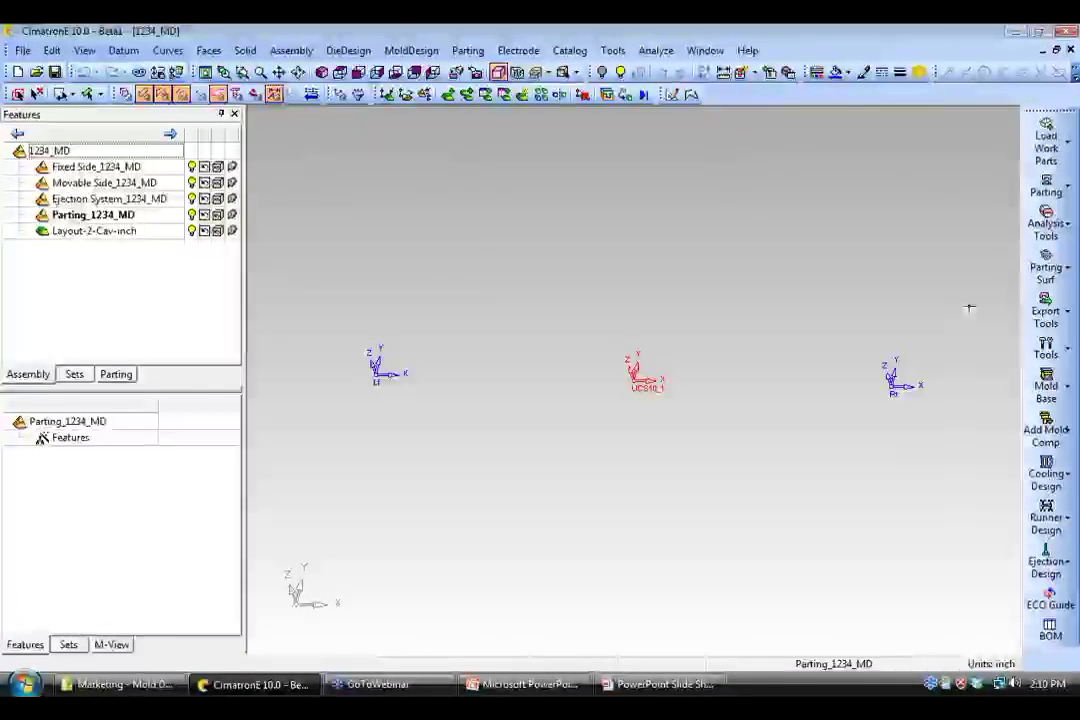
- Load lower.elt as the master part, with work part lower-Work in inches and a shrinkage factor of 1.006
{"action": "left_click", "coordinate": [1046, 142]}
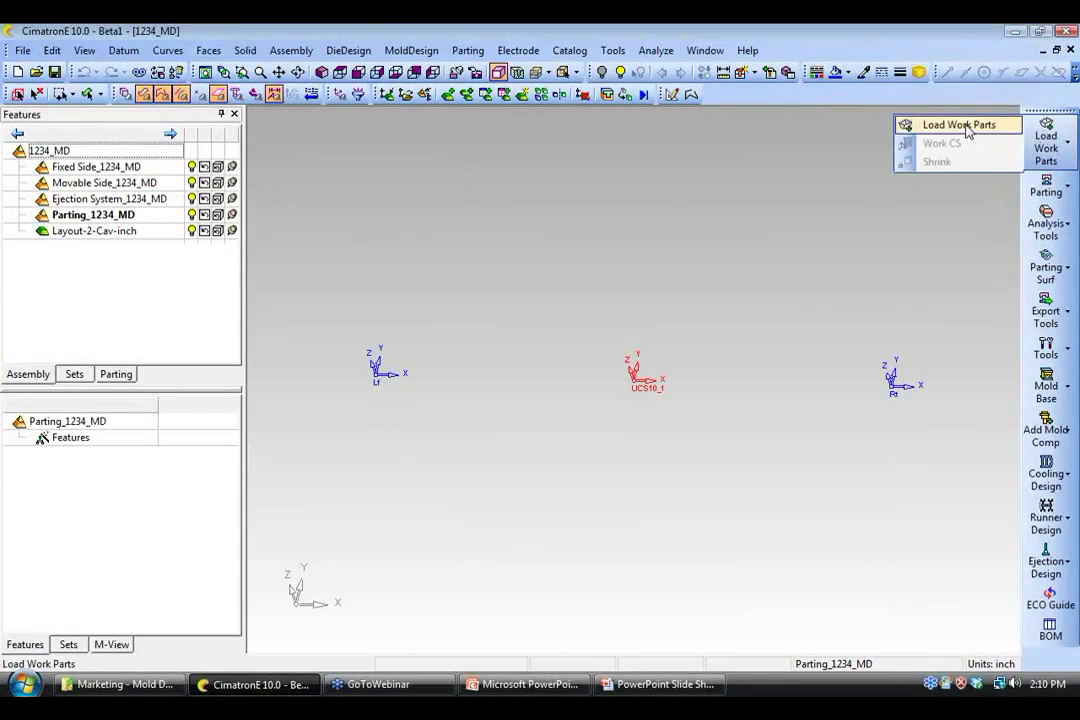
{"action": "left_click", "coordinate": [950, 126]}
{"action": "left_click", "coordinate": [404, 188]}
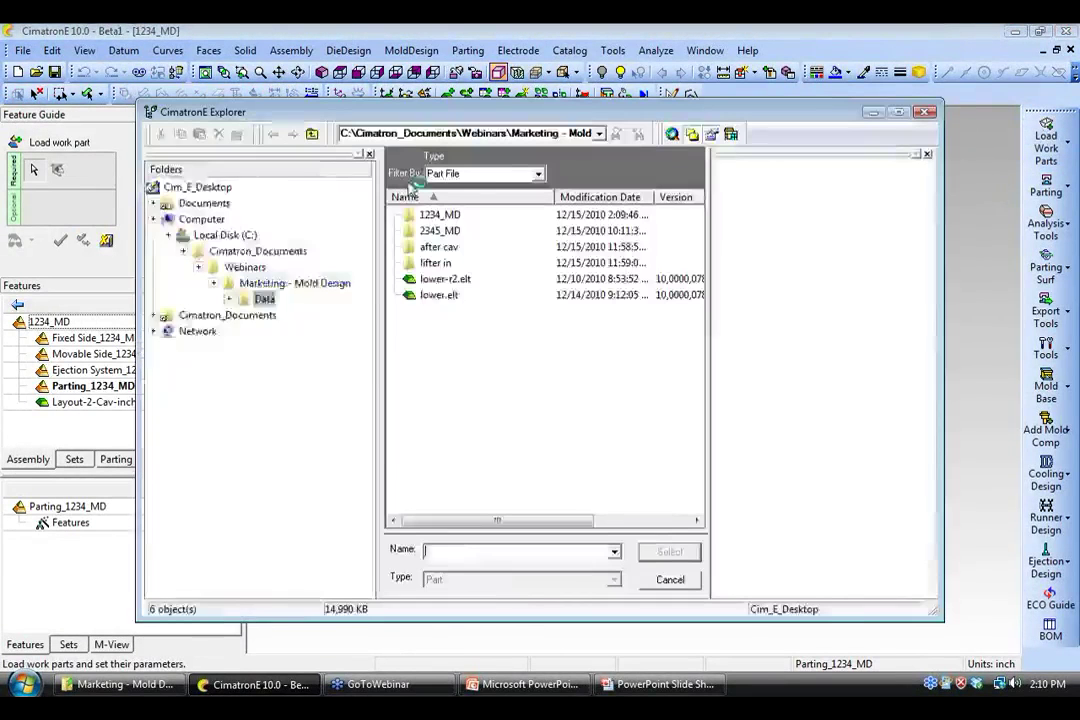
{"action": "left_click", "coordinate": [438, 295]}
{"action": "left_click", "coordinate": [664, 553]}
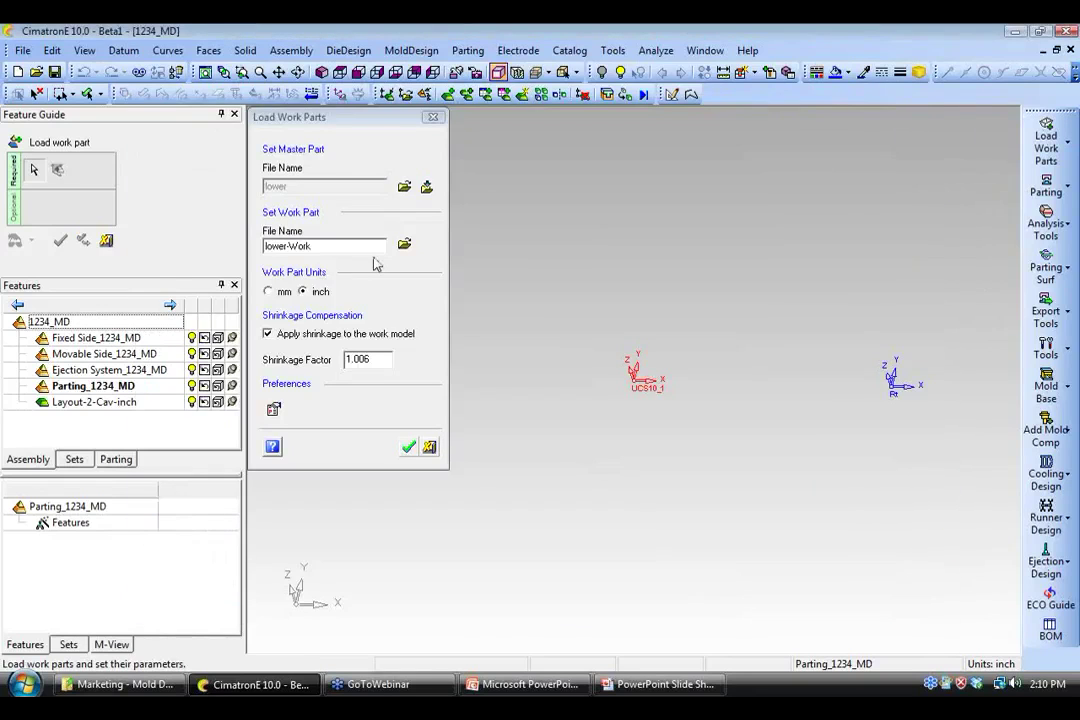
{"action": "left_click", "coordinate": [410, 449]}
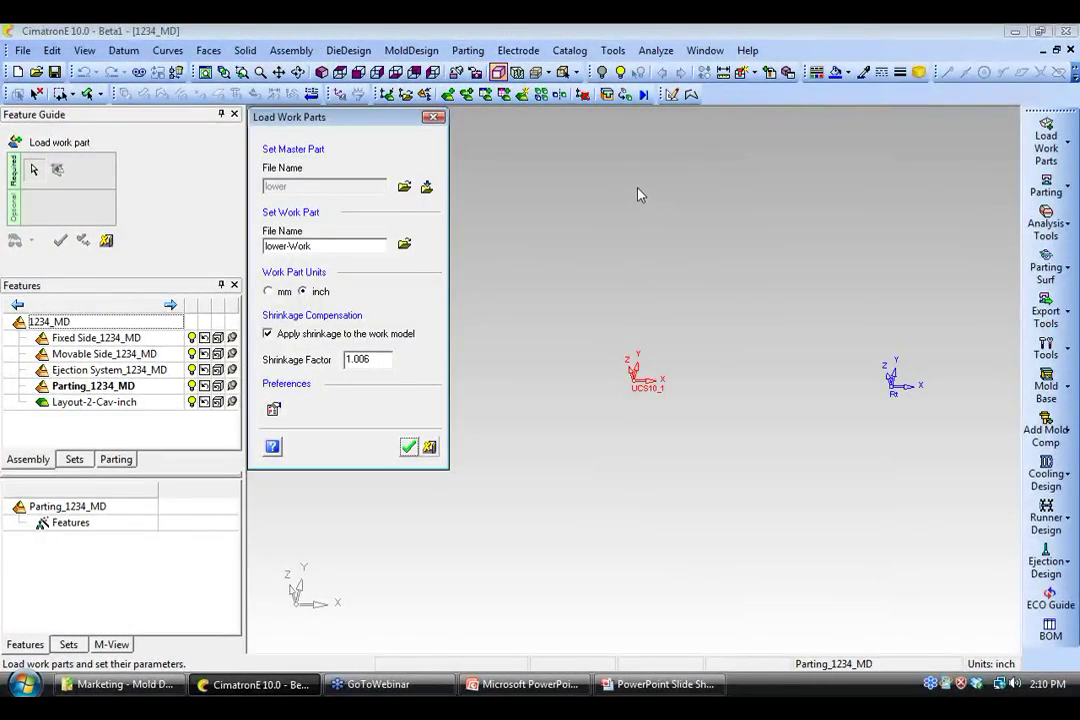
{"action": "middle_click", "coordinate": [638, 188]}
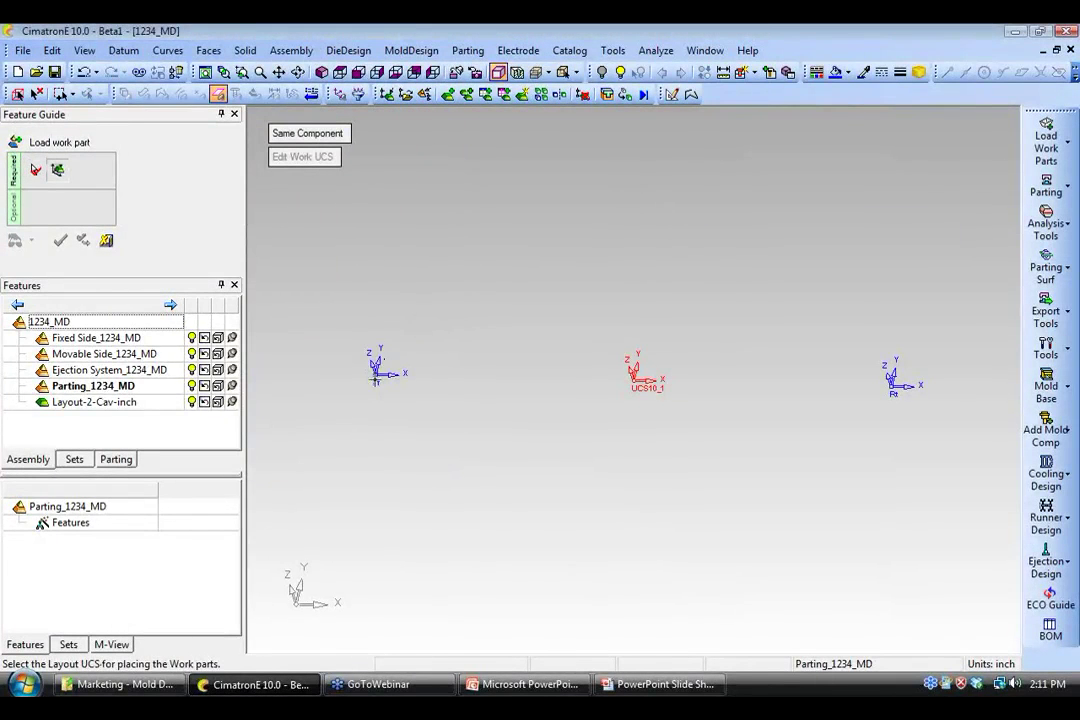
- Place the work part on both the Lf and Rt layout coordinate systems and confirm the loading
{"action": "left_click", "coordinate": [378, 368]}
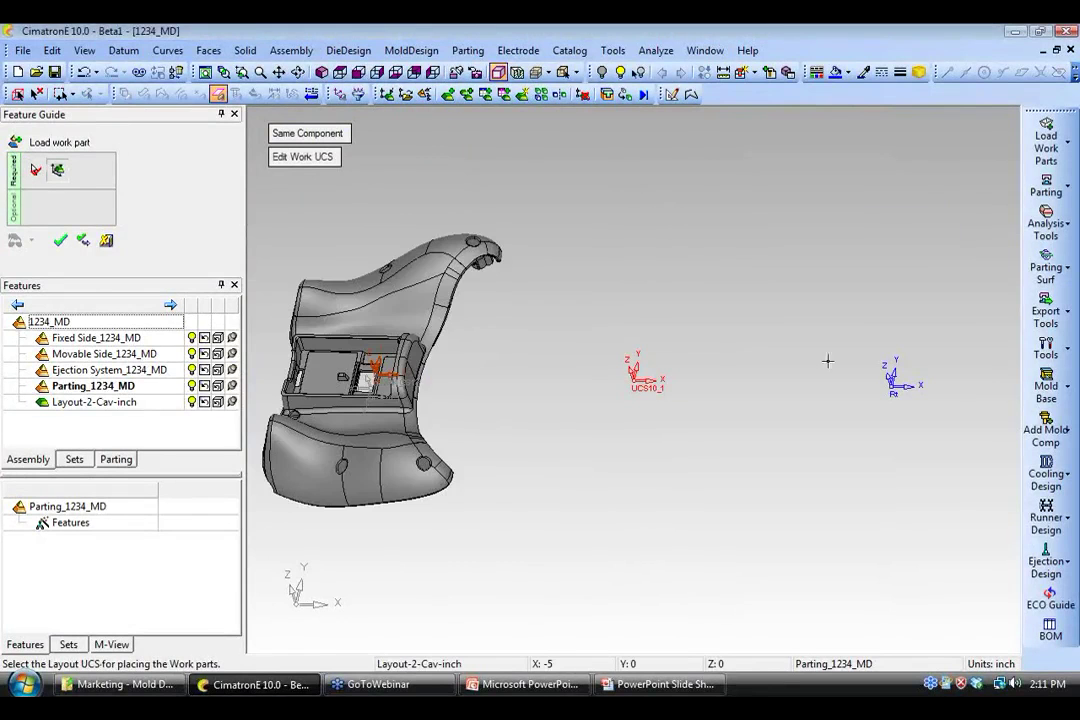
{"action": "left_click", "coordinate": [883, 381]}
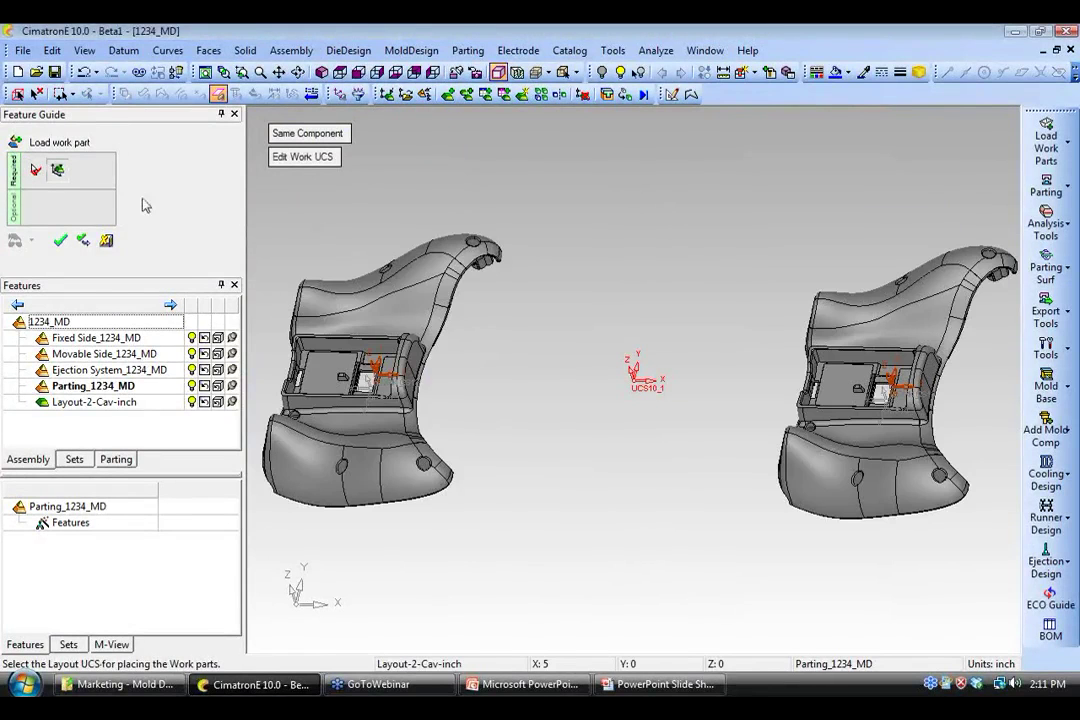
{"action": "left_click", "coordinate": [62, 243]}
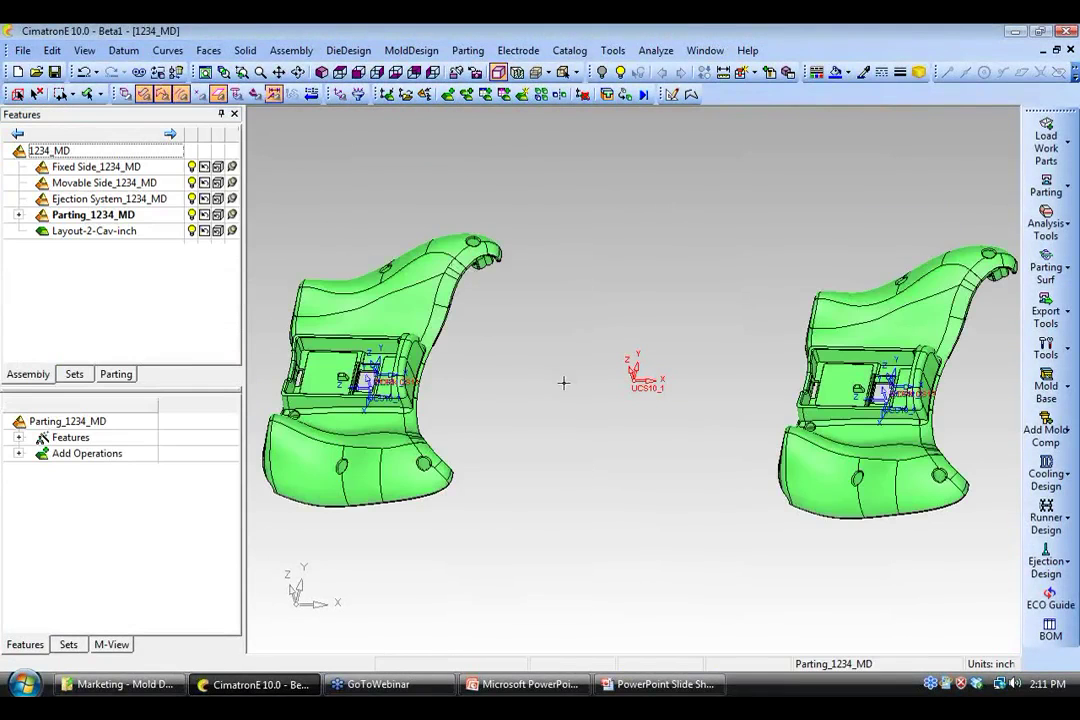
- Hide the datums of the lower-Work components within the parting assembly
{"action": "middle_click_drag", "start_coordinate": [627, 430], "coordinate": [610, 360]}
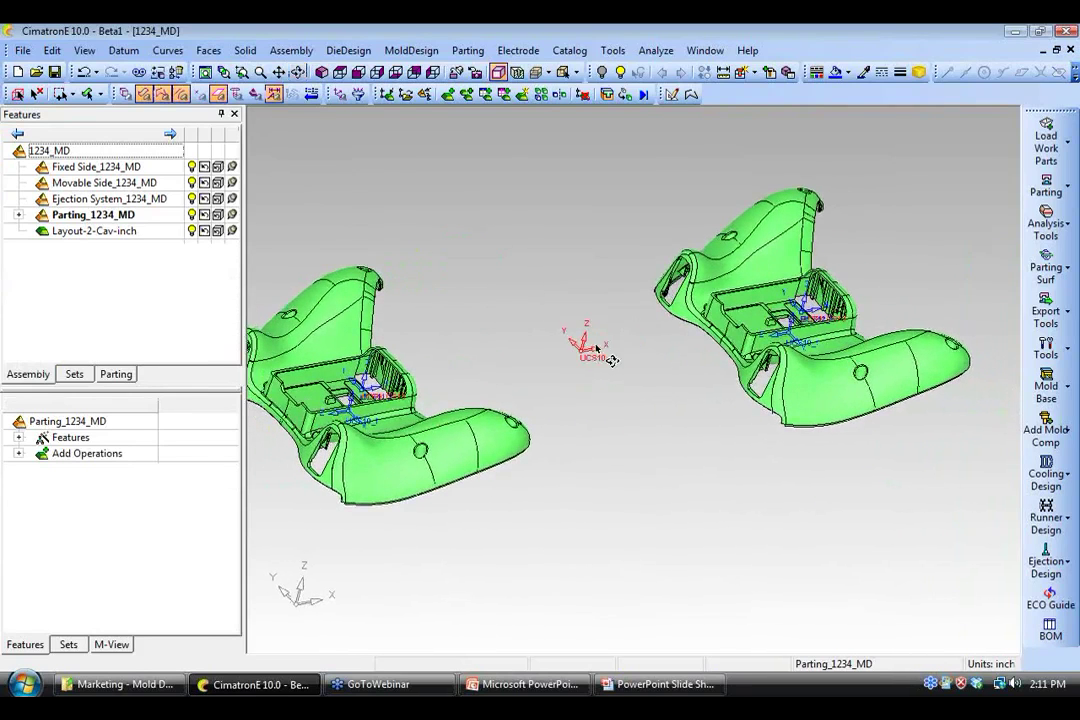
{"action": "left_click", "coordinate": [18, 215]}
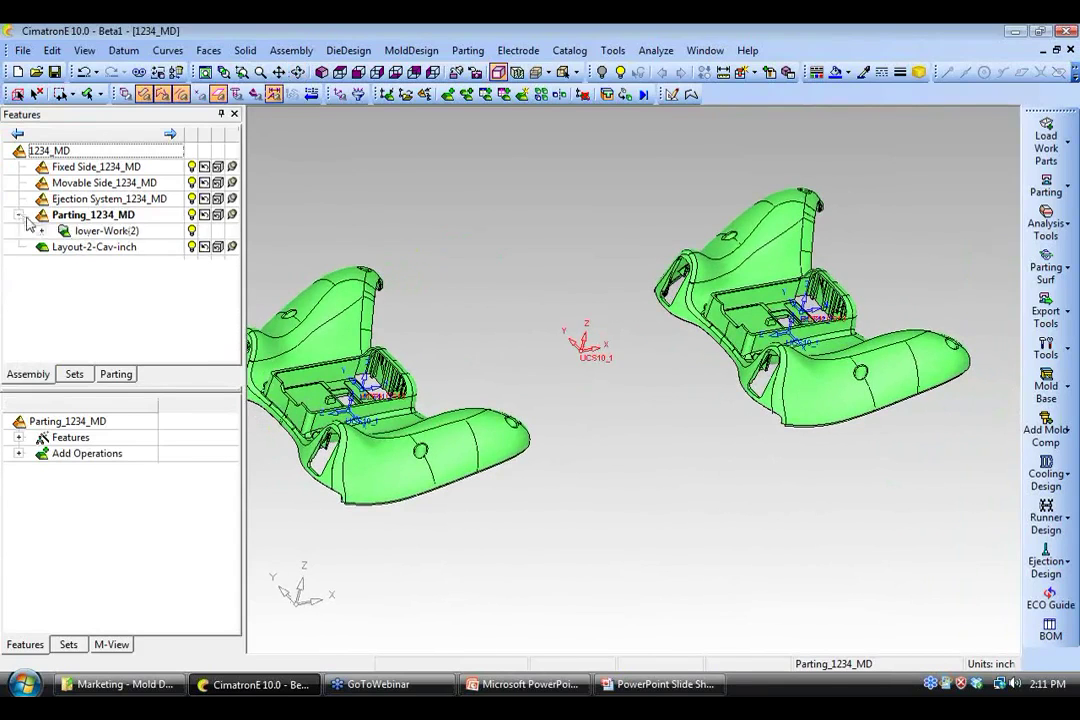
{"action": "right_click", "coordinate": [68, 231]}
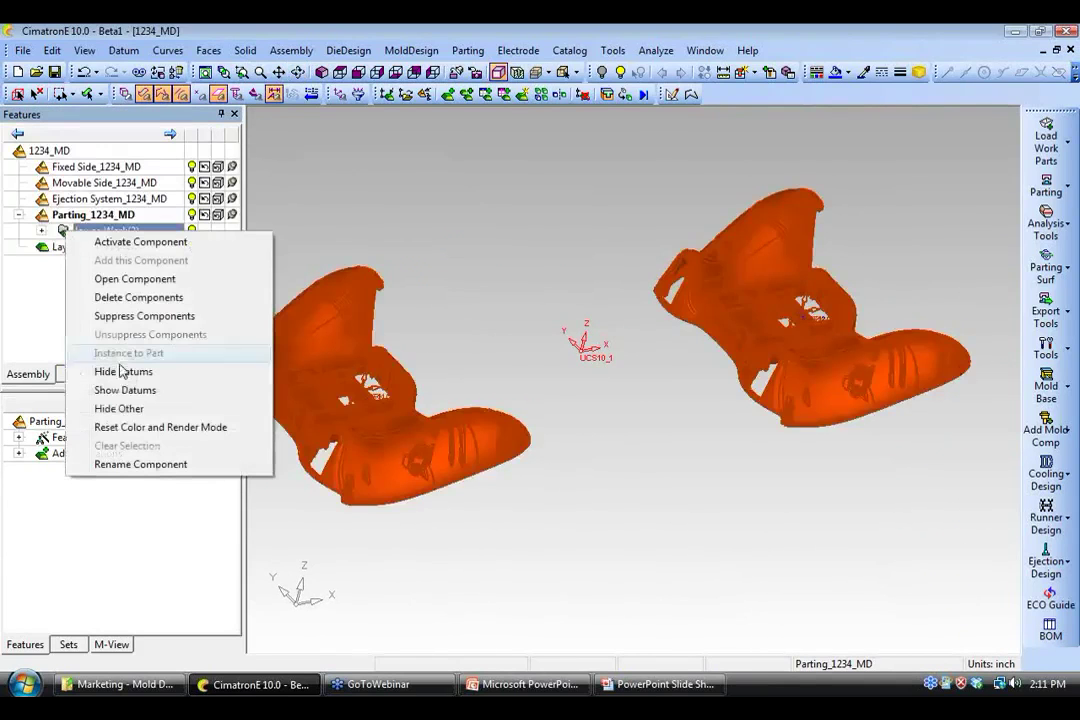
{"action": "left_click", "coordinate": [120, 372]}
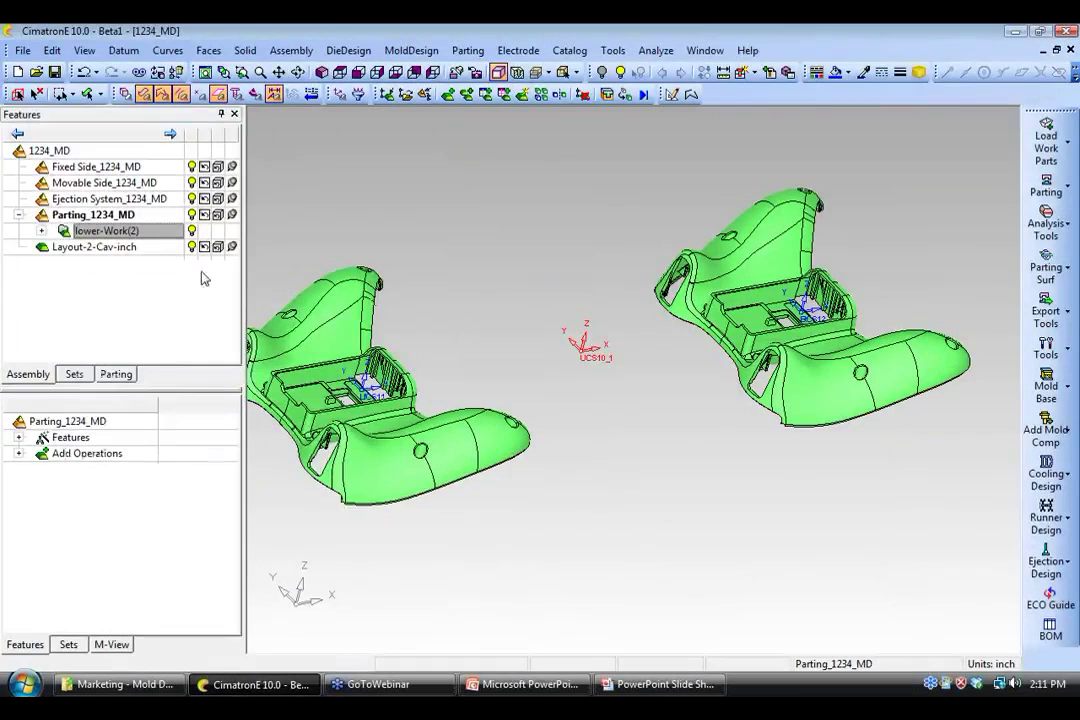
- Activate Layout-2-Cav-inch and edit Layout12 to rotate the first layout coordinate system 180 degrees about its Z axis
{"action": "right_click", "coordinate": [147, 257]}
{"action": "left_click", "coordinate": [170, 261]}
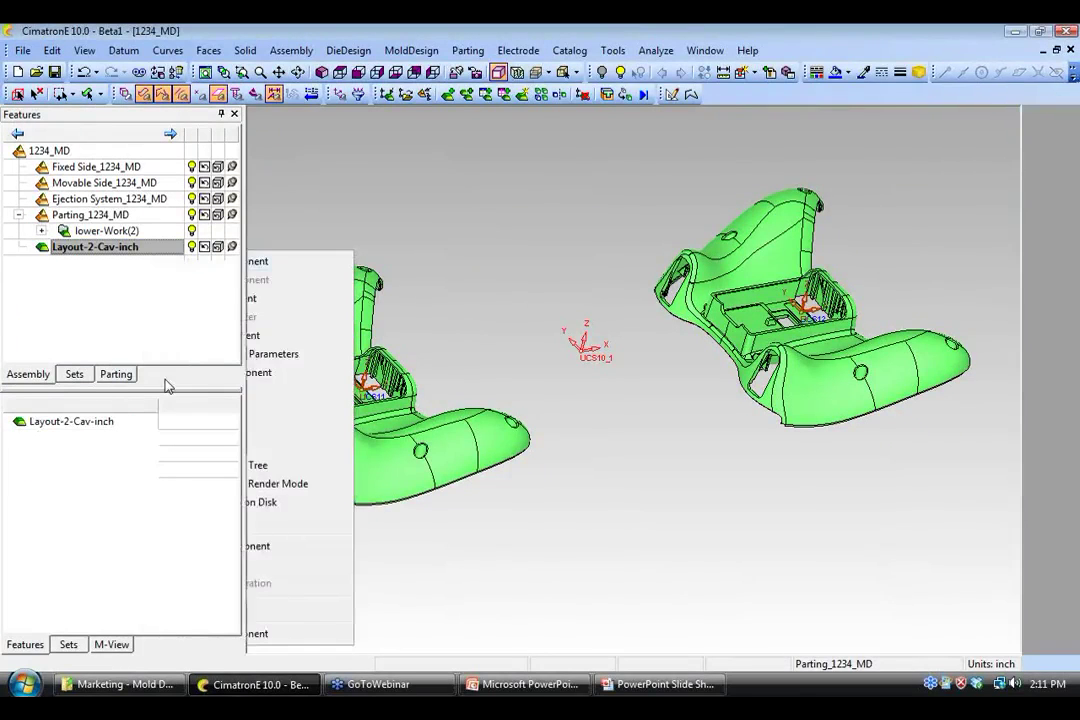
{"action": "right_click", "coordinate": [107, 473]}
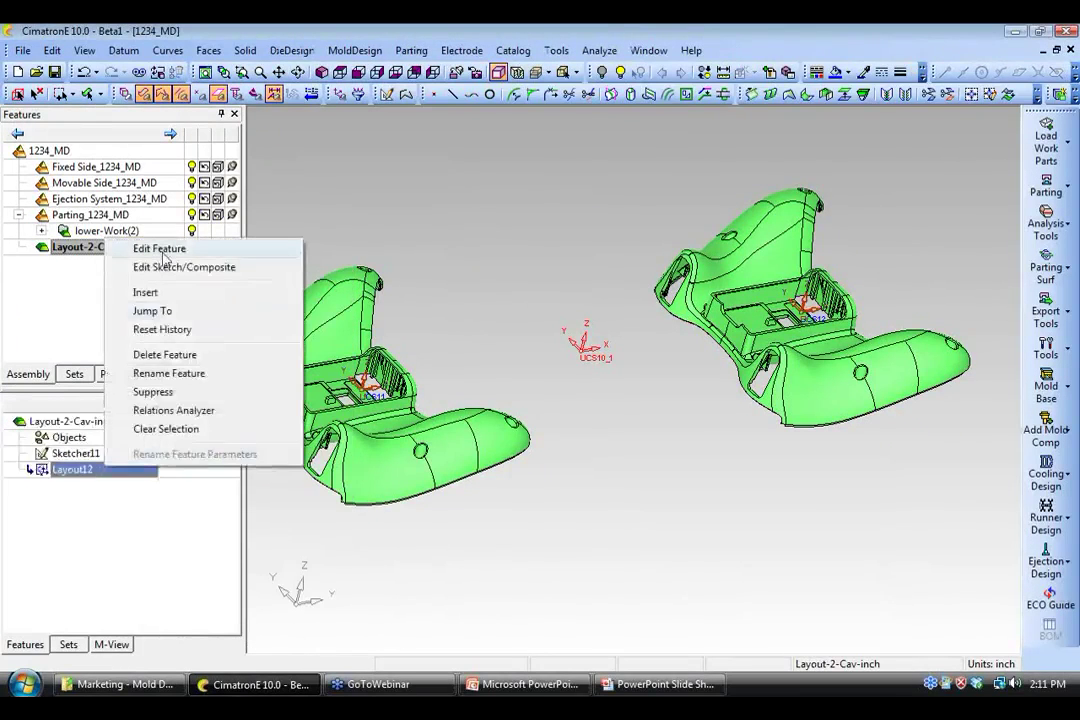
{"action": "left_click", "coordinate": [160, 249]}
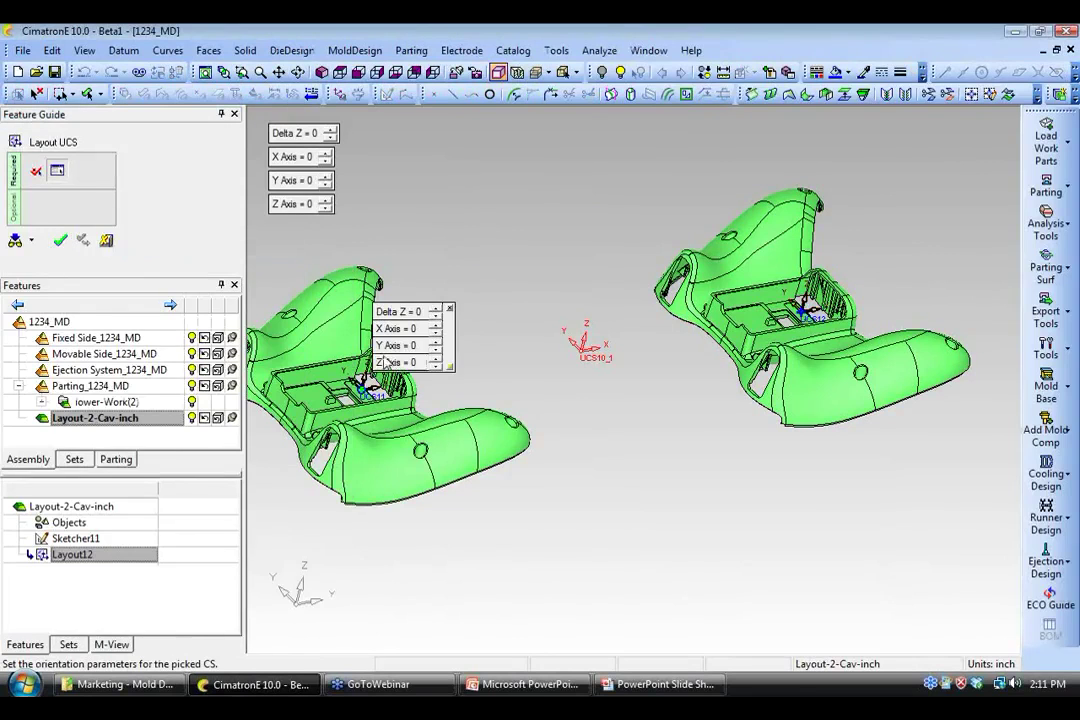
{"action": "left_click", "coordinate": [397, 362]}
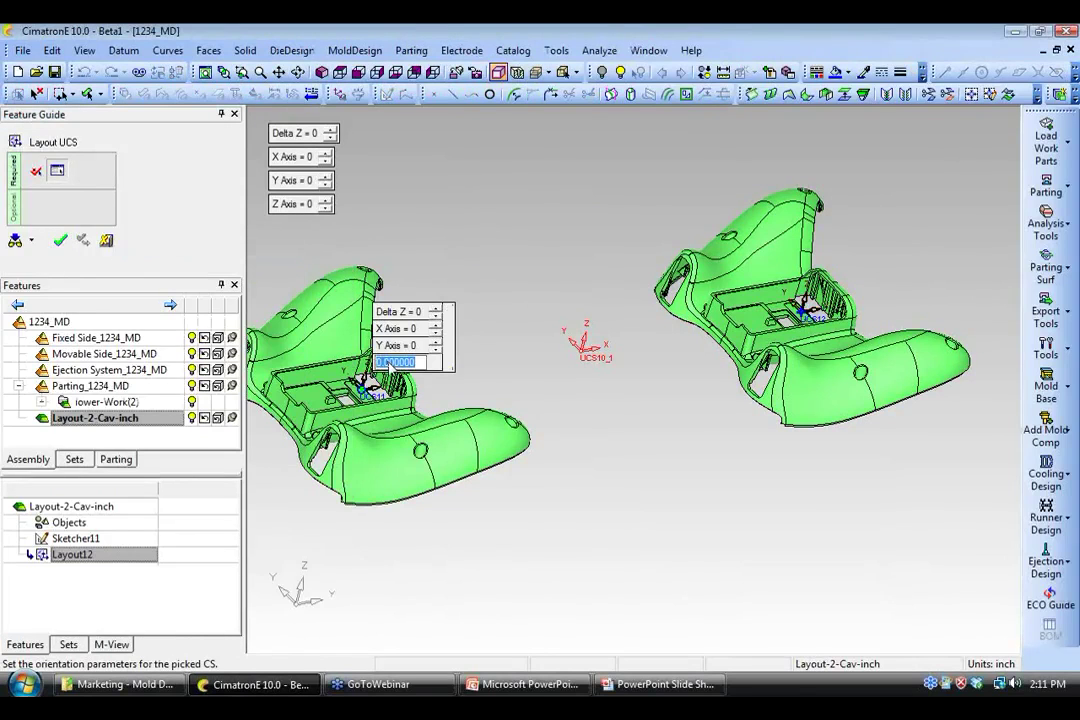
{"action": "type", "text": "180"}
{"action": "key", "text": "Return"}
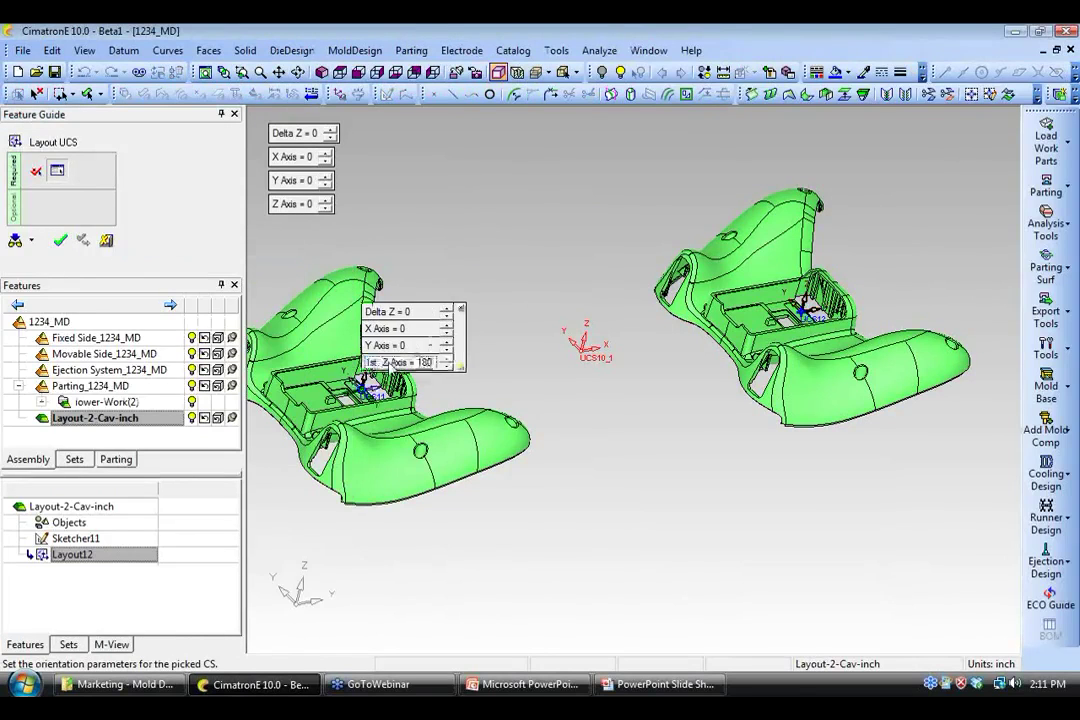
{"action": "left_click", "coordinate": [60, 240]}
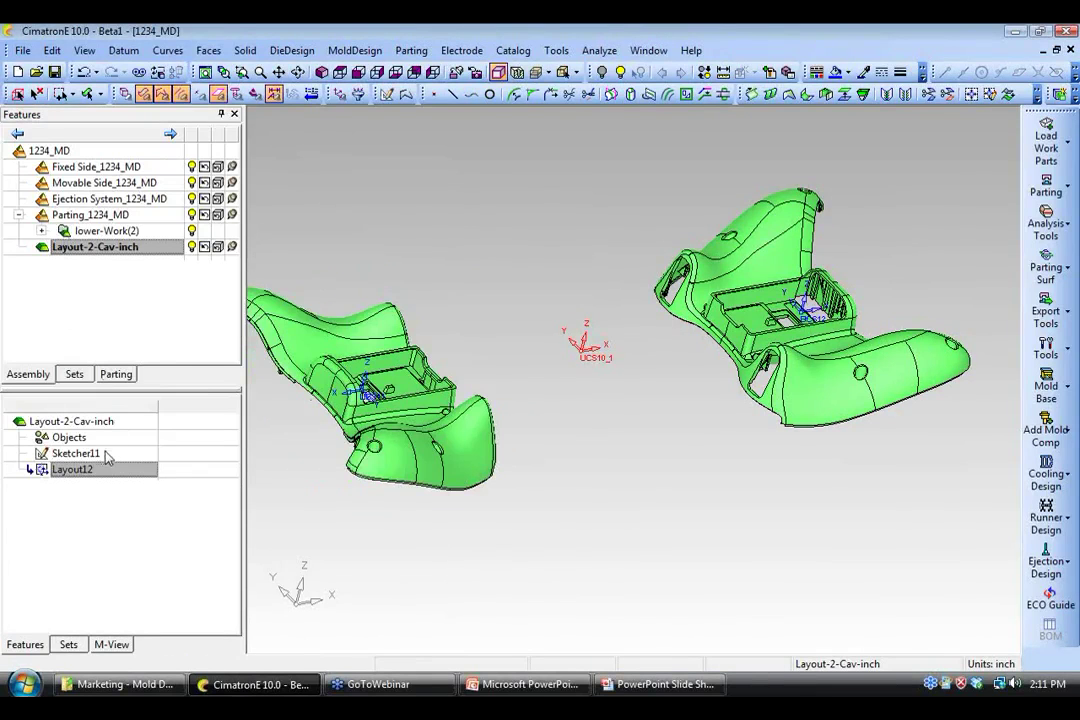
- Set the cavity offset dimension L11 in Sketcher11 to 4.25 and update the layout
{"action": "double_click", "coordinate": [106, 455]}
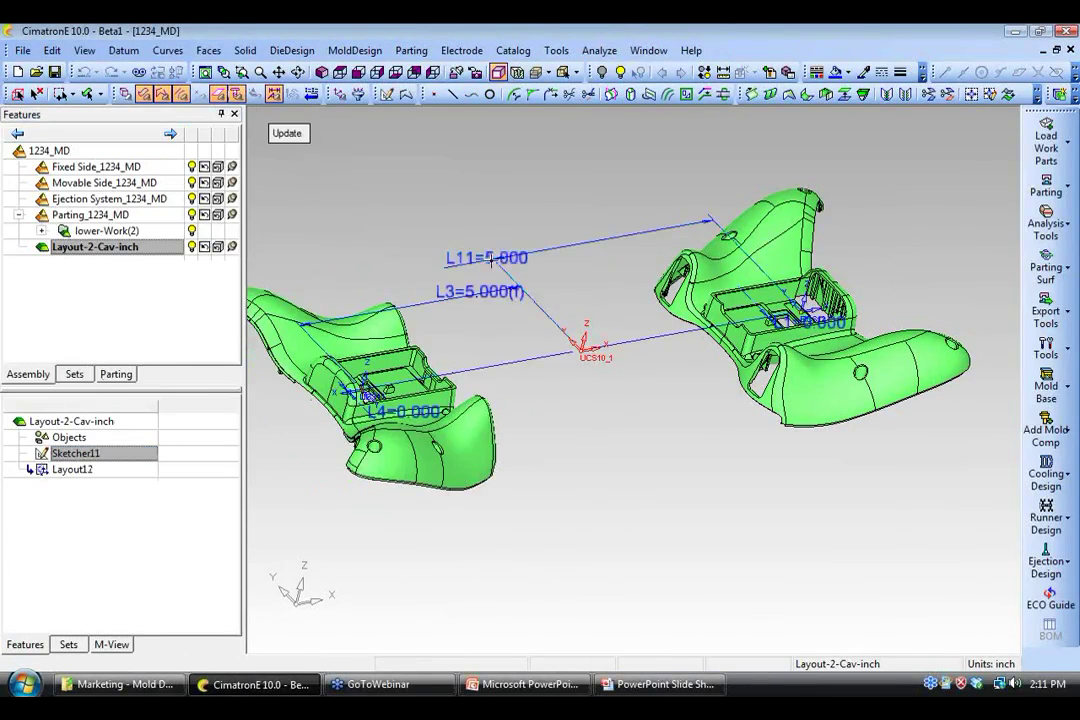
{"action": "double_click", "coordinate": [490, 258]}
{"action": "type", "text": "4.25"}
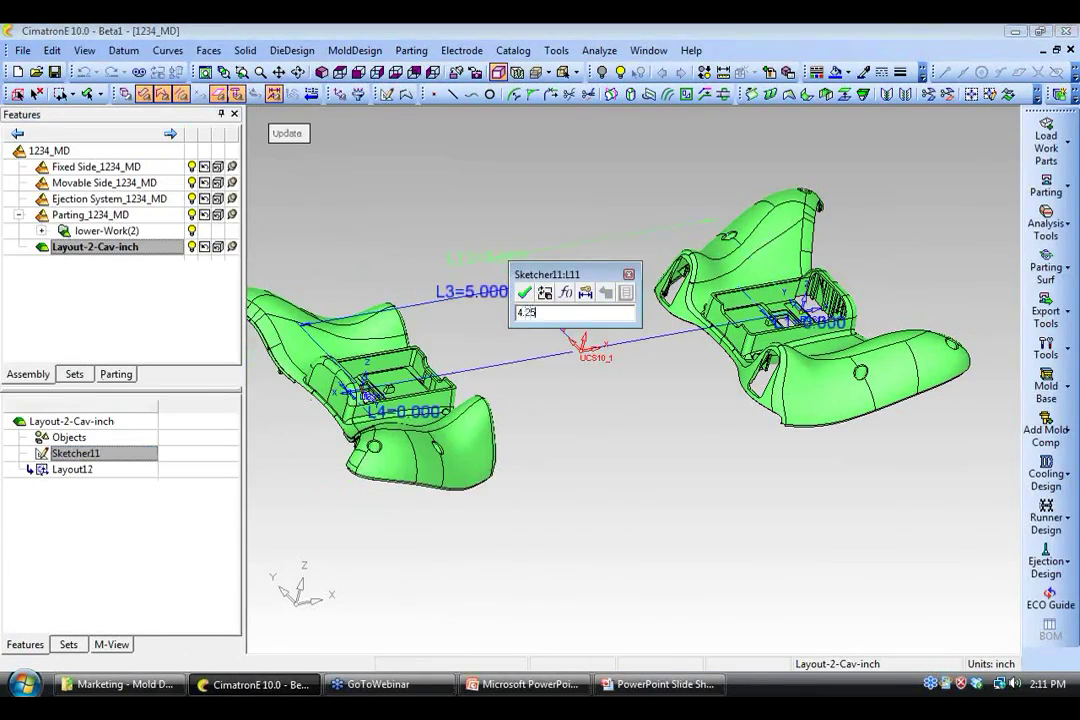
{"action": "key", "text": "Return"}
{"action": "left_click", "coordinate": [287, 134]}
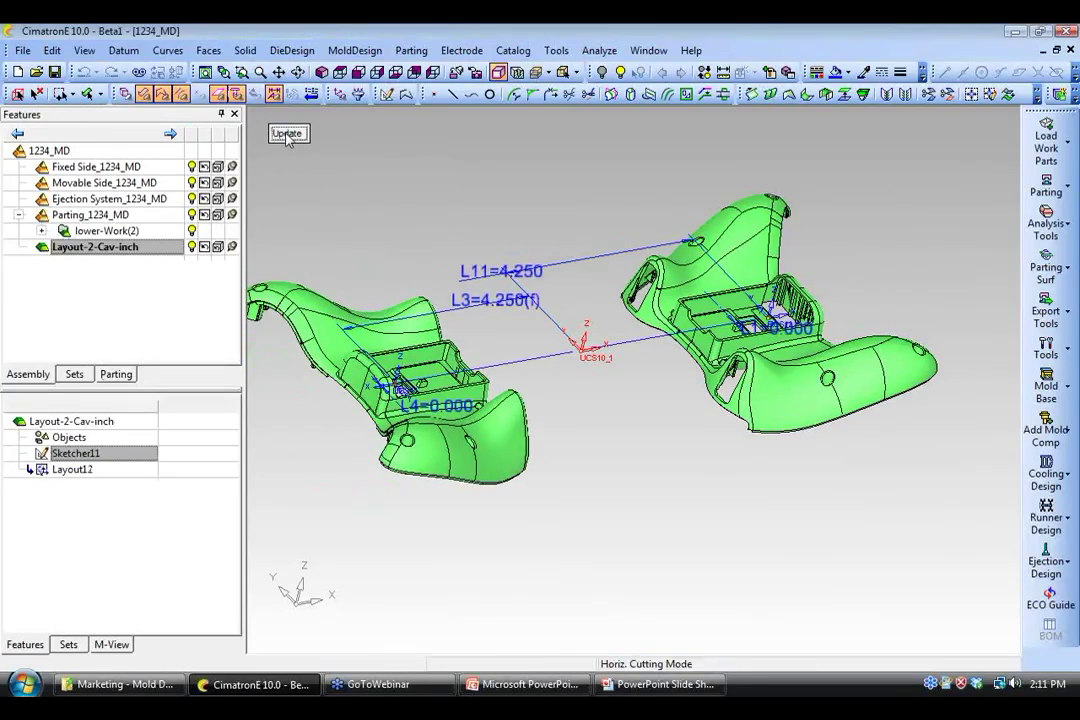
{"action": "middle_click", "coordinate": [340, 174]}
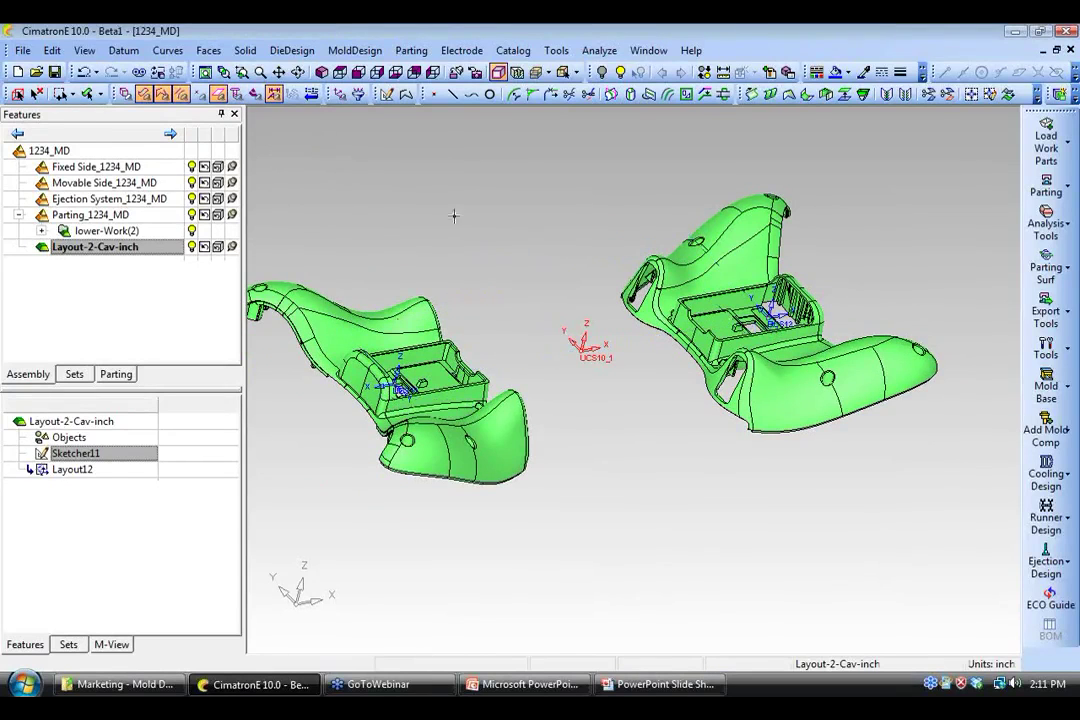
- Activate the second lower-Work component in the parting assembly and hide the first one to isolate a single cavity part
{"action": "middle_click_drag", "start_coordinate": [550, 275], "coordinate": [599, 320]}
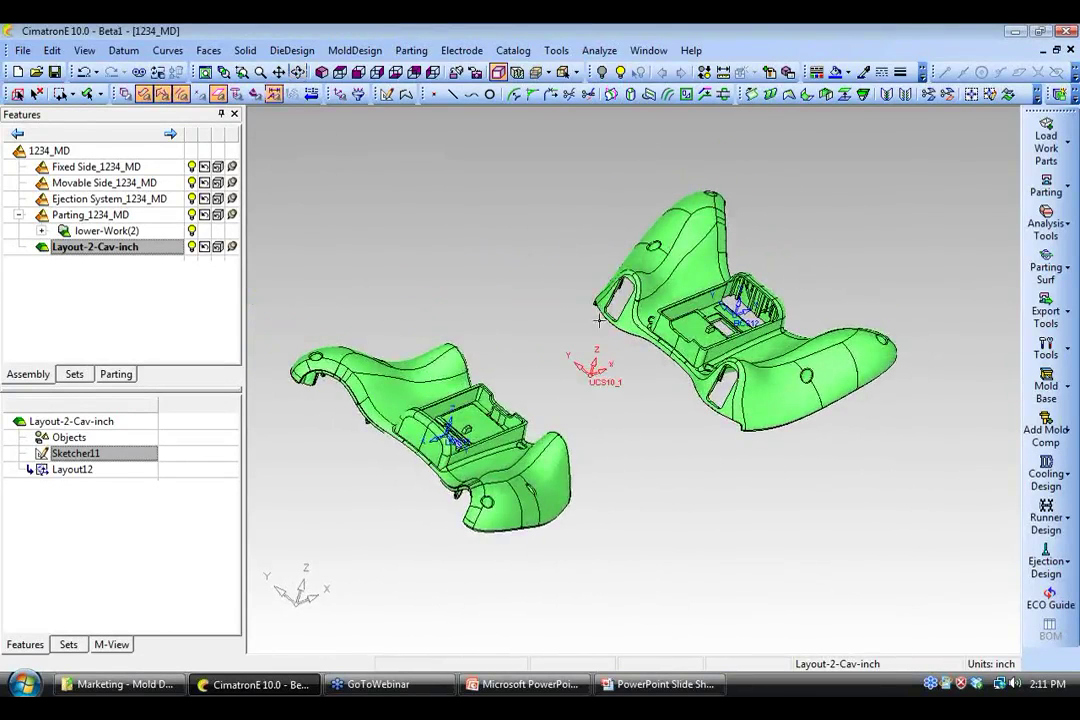
{"action": "left_click", "coordinate": [41, 230]}
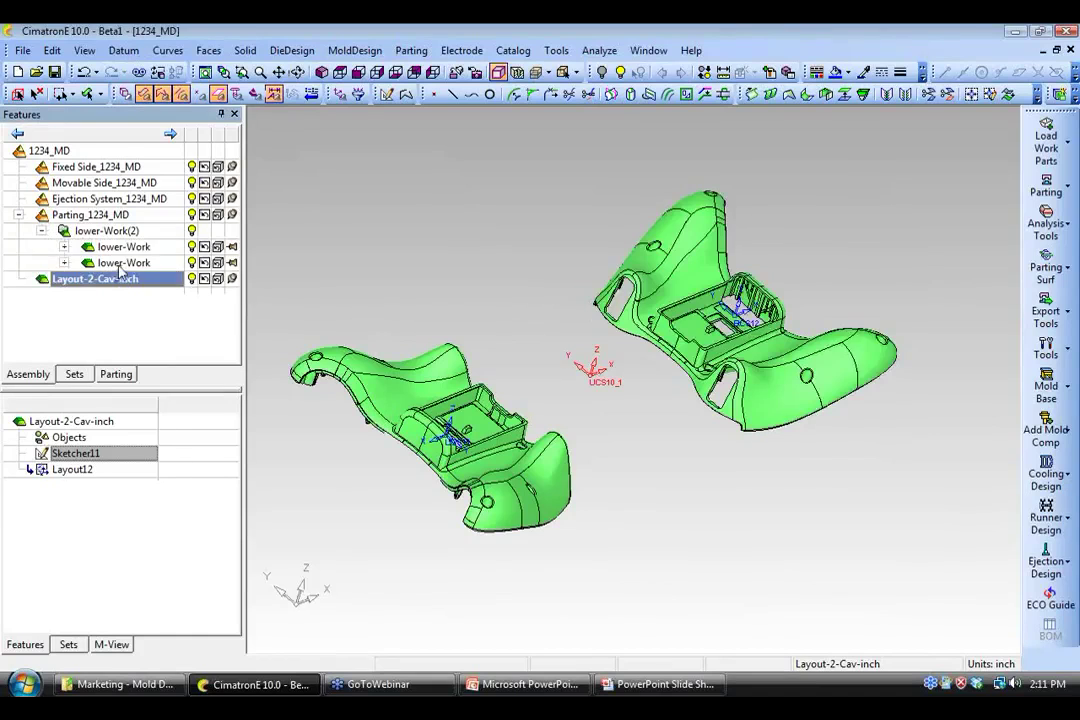
{"action": "left_click", "coordinate": [120, 264]}
{"action": "right_click", "coordinate": [120, 264]}
{"action": "left_click", "coordinate": [155, 278]}
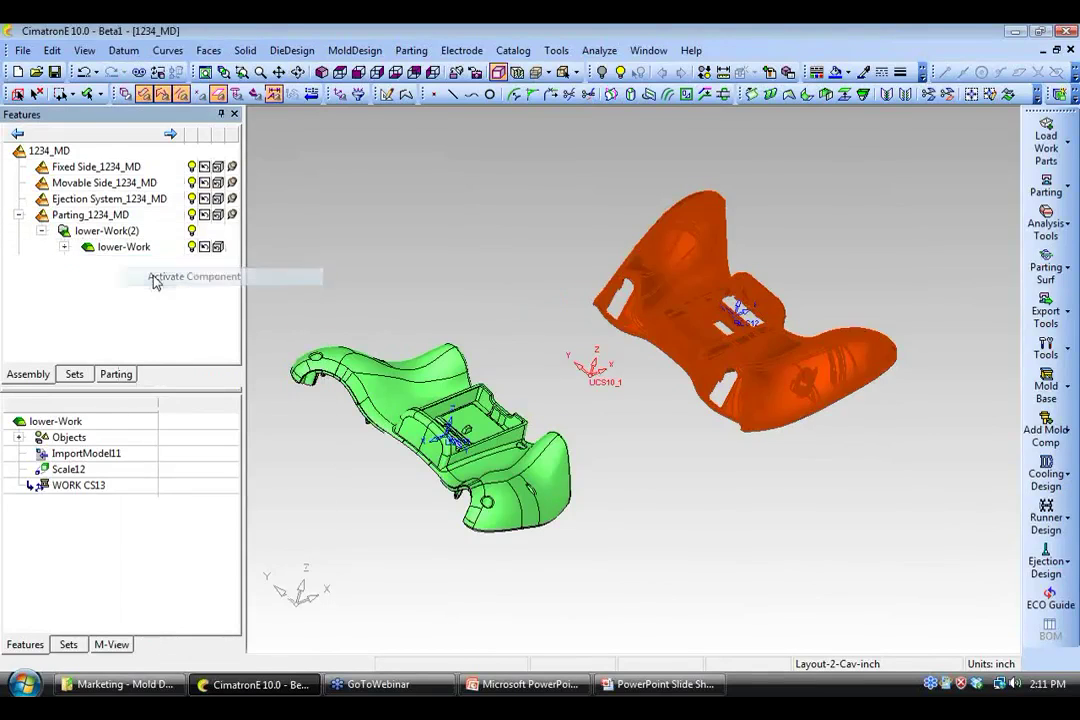
{"action": "left_click", "coordinate": [191, 247]}
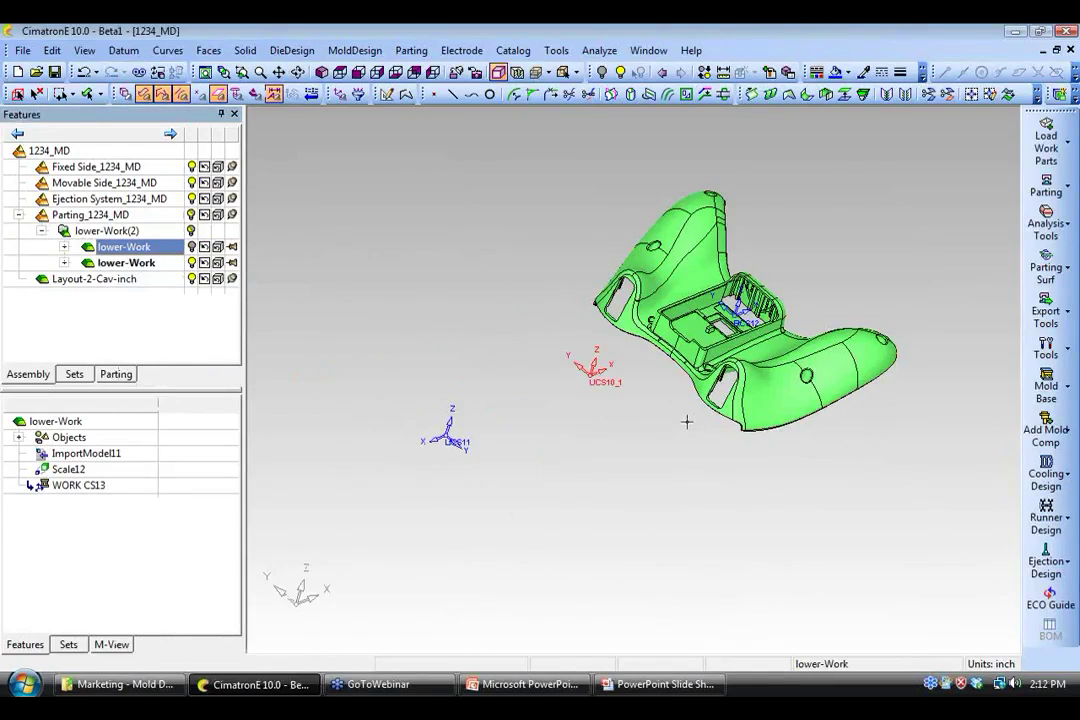
{"action": "middle_click_drag", "start_coordinate": [686, 422], "coordinate": [657, 408]}
{"action": "scroll", "coordinate": [648, 375], "scroll_direction": "up", "scroll_amount": 3}
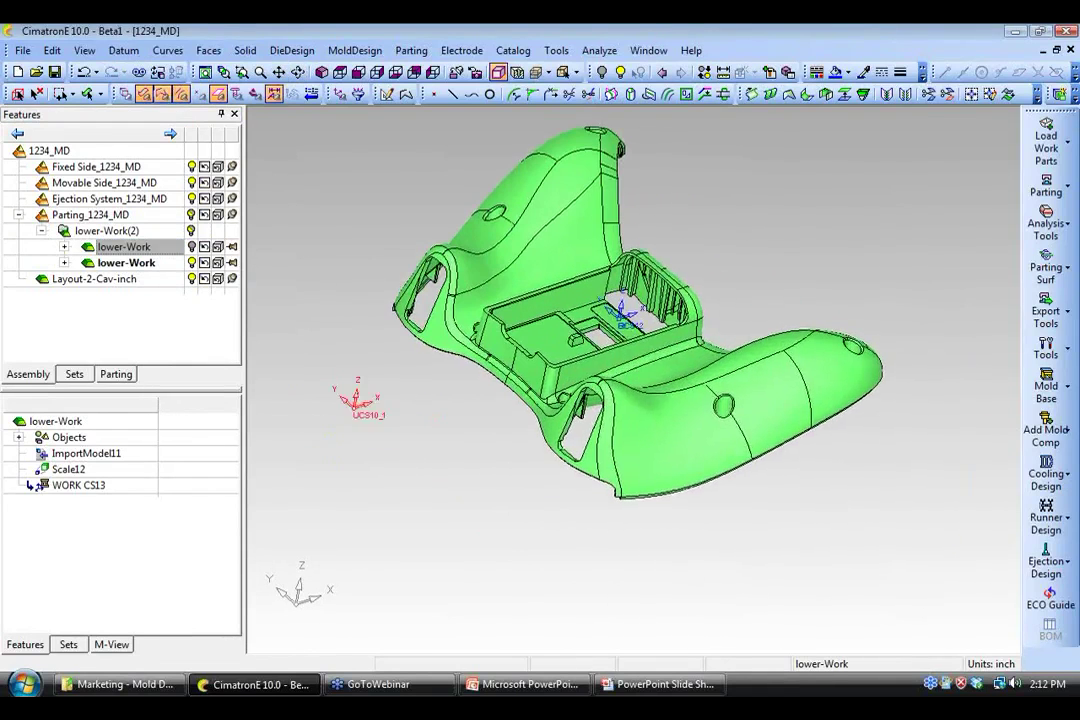
{"action": "scroll", "coordinate": [621, 362], "scroll_direction": "down", "scroll_amount": 2}
{"action": "scroll", "coordinate": [621, 362], "scroll_direction": "up", "scroll_amount": 2}
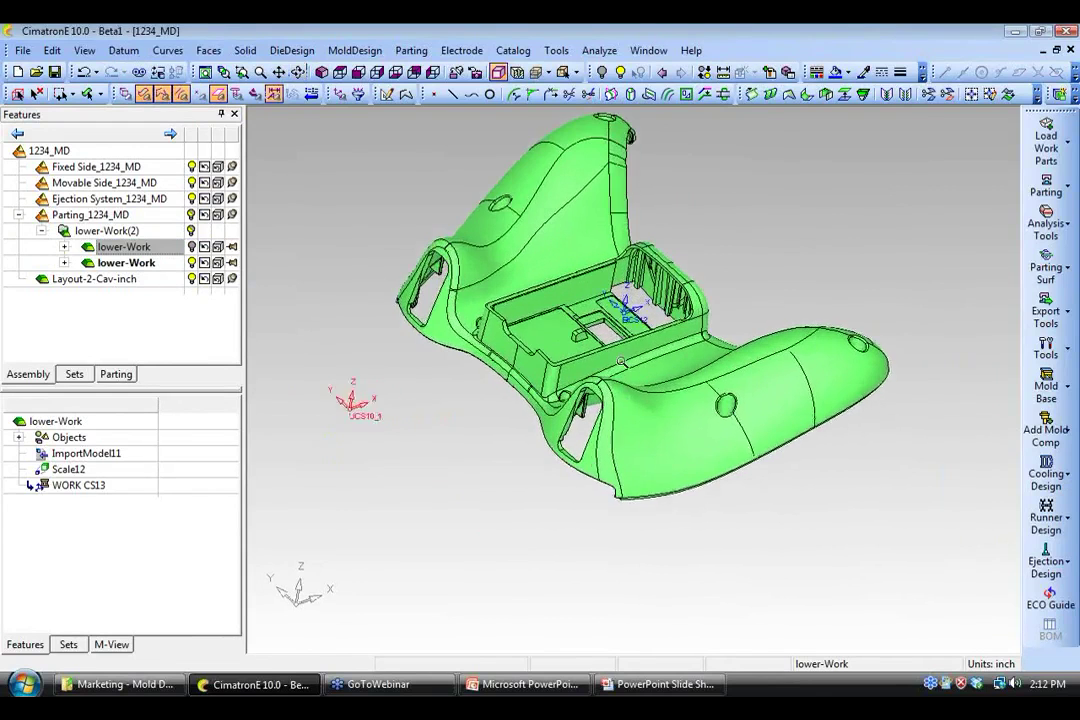
{"action": "middle_click_drag", "start_coordinate": [724, 398], "coordinate": [810, 281]}
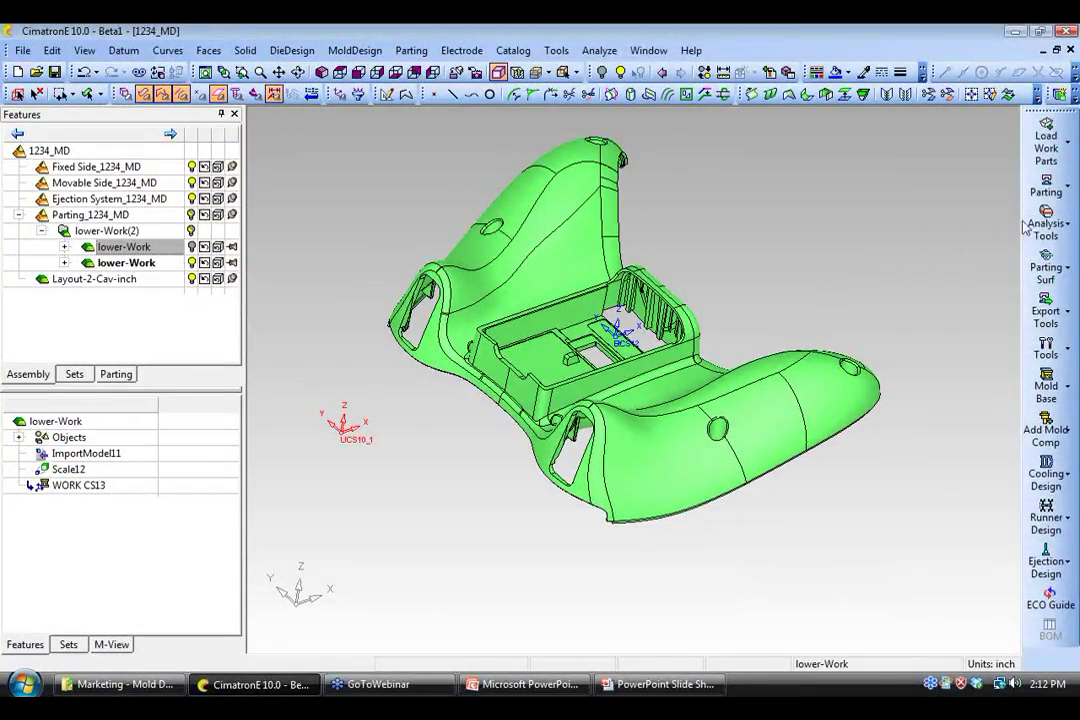
- Create a new splitting direction for the lower-Work part using Both Directions and Vertical Faces - Add to Bottom
{"action": "left_click", "coordinate": [1046, 186]}
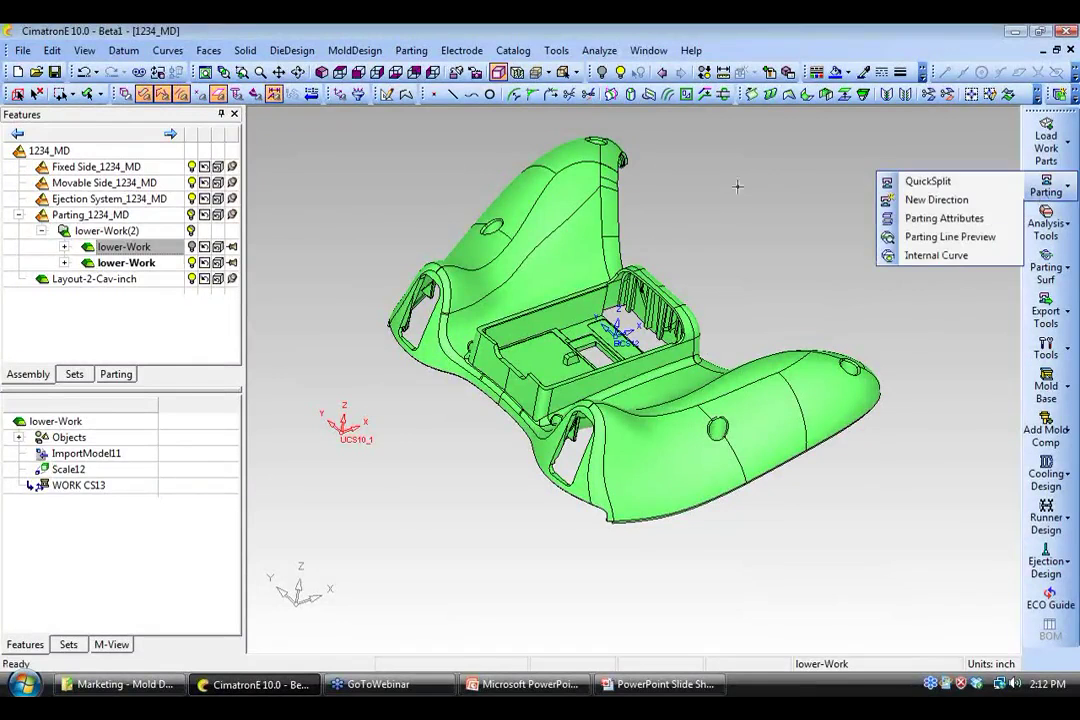
{"action": "left_click", "coordinate": [890, 198]}
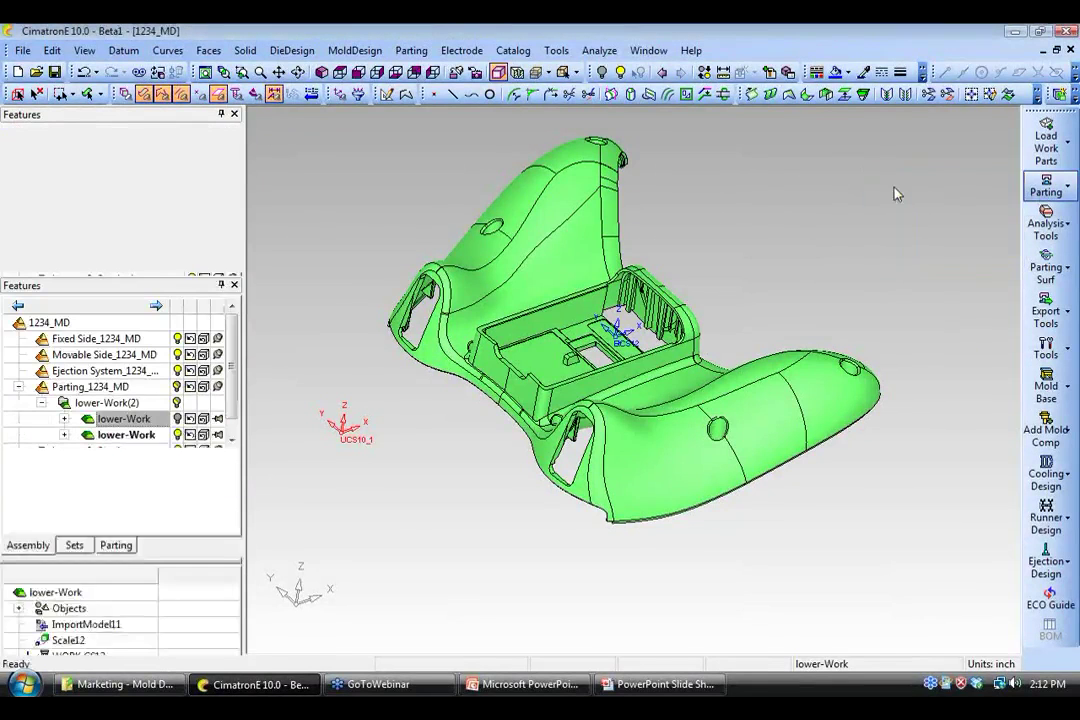
{"action": "left_click", "coordinate": [330, 212]}
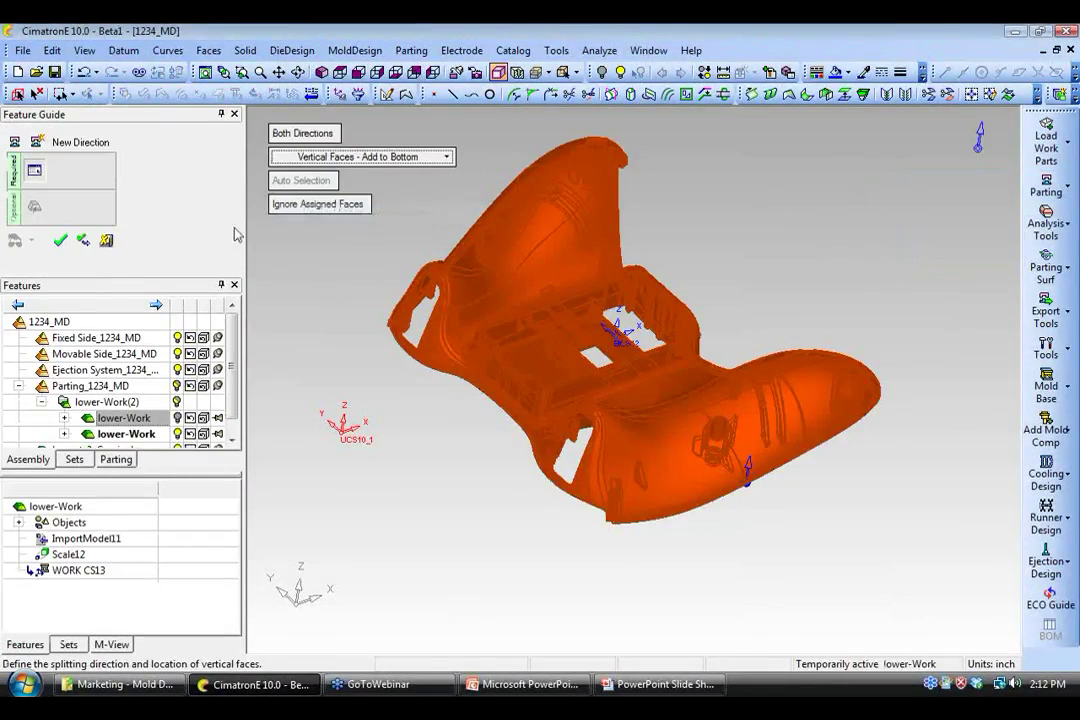
{"action": "left_click", "coordinate": [61, 241]}
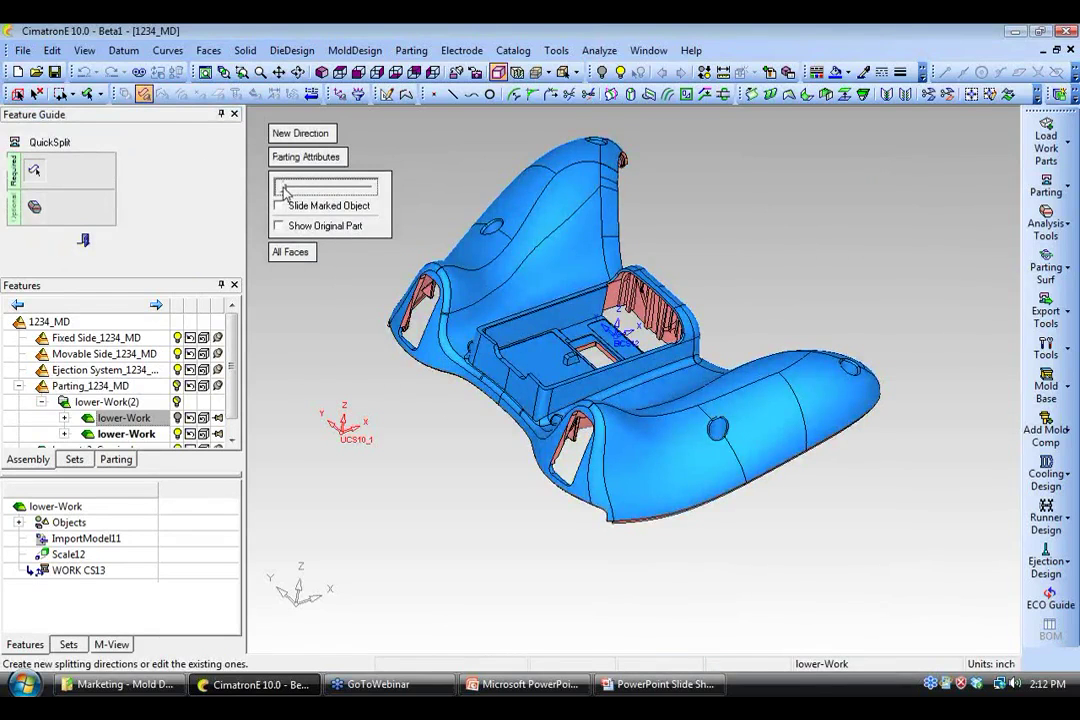
- Separate the split halves in the QuickSplit preview and clear the leftover faces between them, closing the halves together
{"action": "left_click_drag", "start_coordinate": [287, 188], "coordinate": [309, 213]}
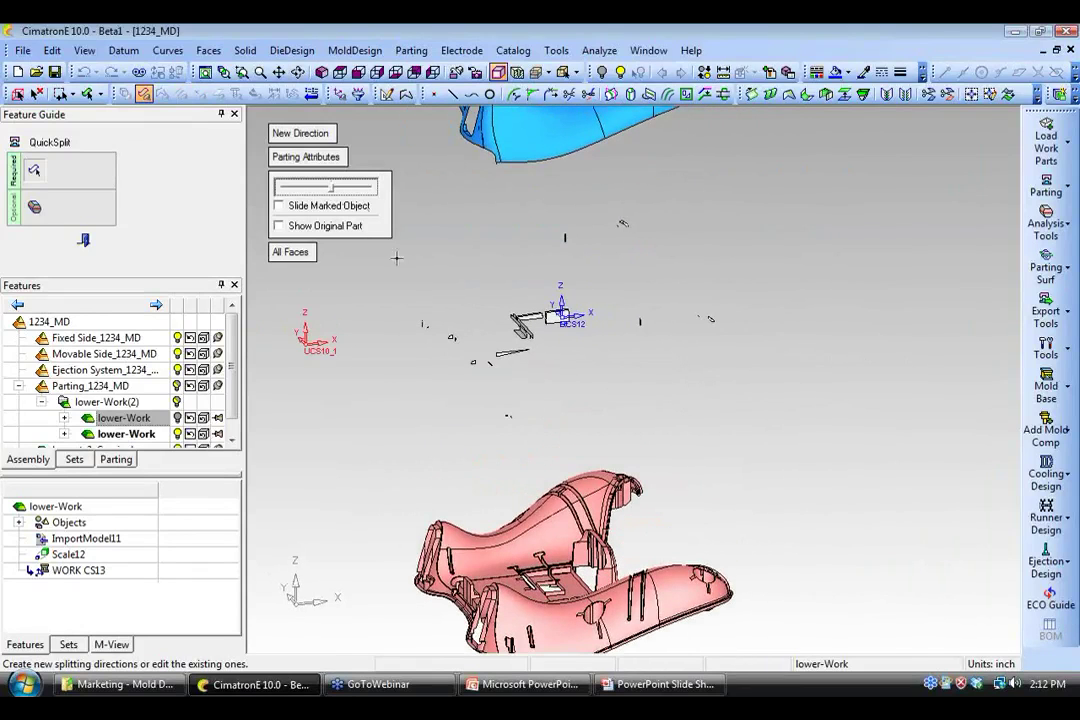
{"action": "left_click_drag", "start_coordinate": [405, 218], "coordinate": [806, 438]}
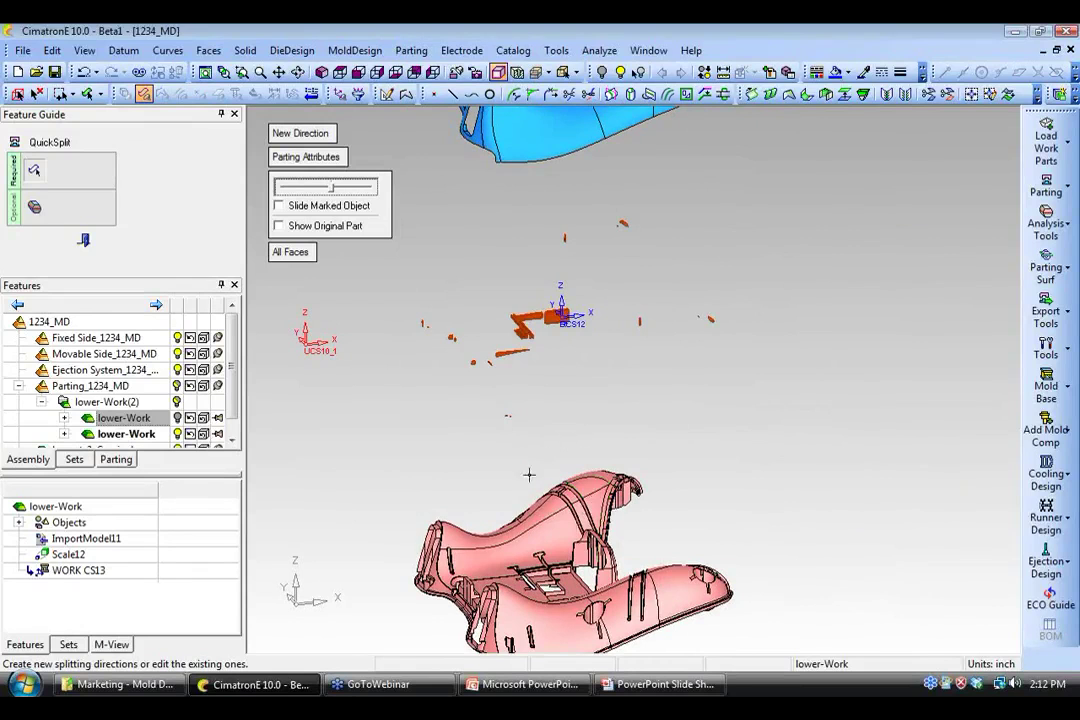
{"action": "key", "text": "Delete"}
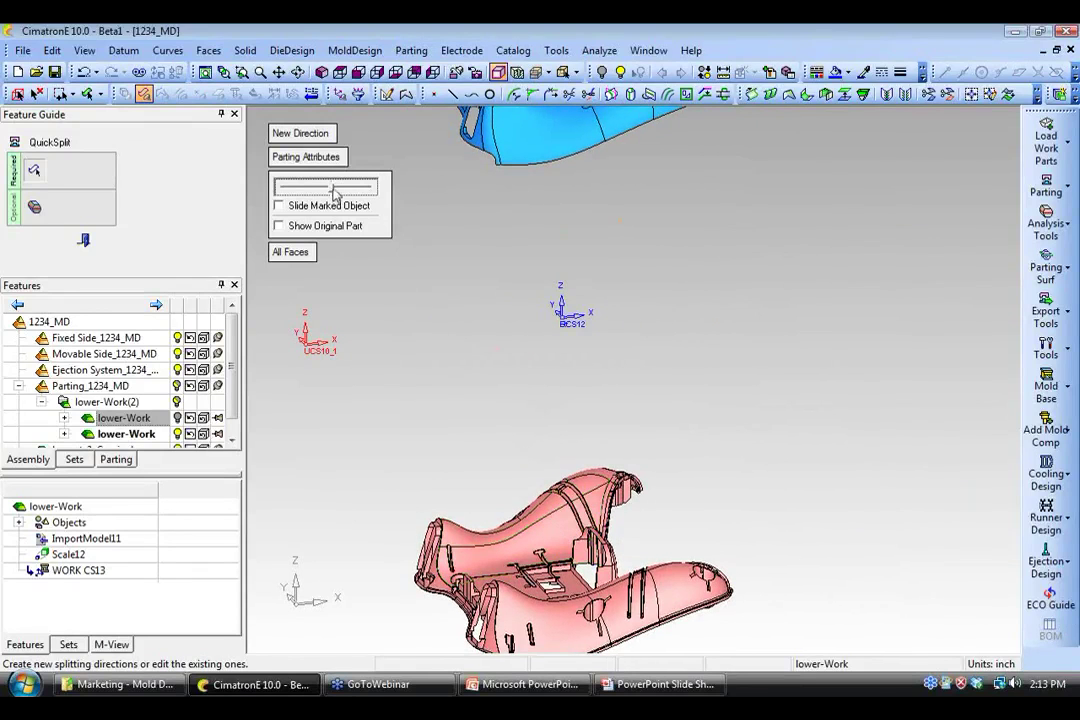
{"action": "left_click_drag", "start_coordinate": [335, 192], "coordinate": [279, 201]}
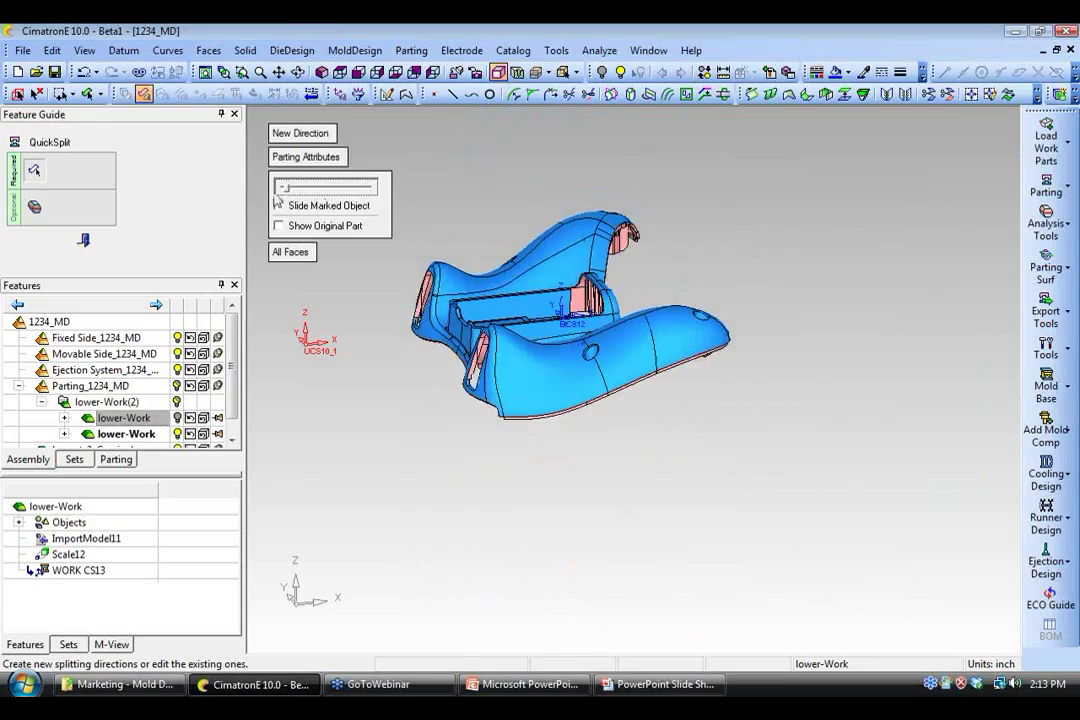
- Examine the part's draft angles in the QuickSplit analysis, checking the inner side wall of the grip opening
{"action": "middle_click_drag", "start_coordinate": [440, 335], "coordinate": [557, 399]}
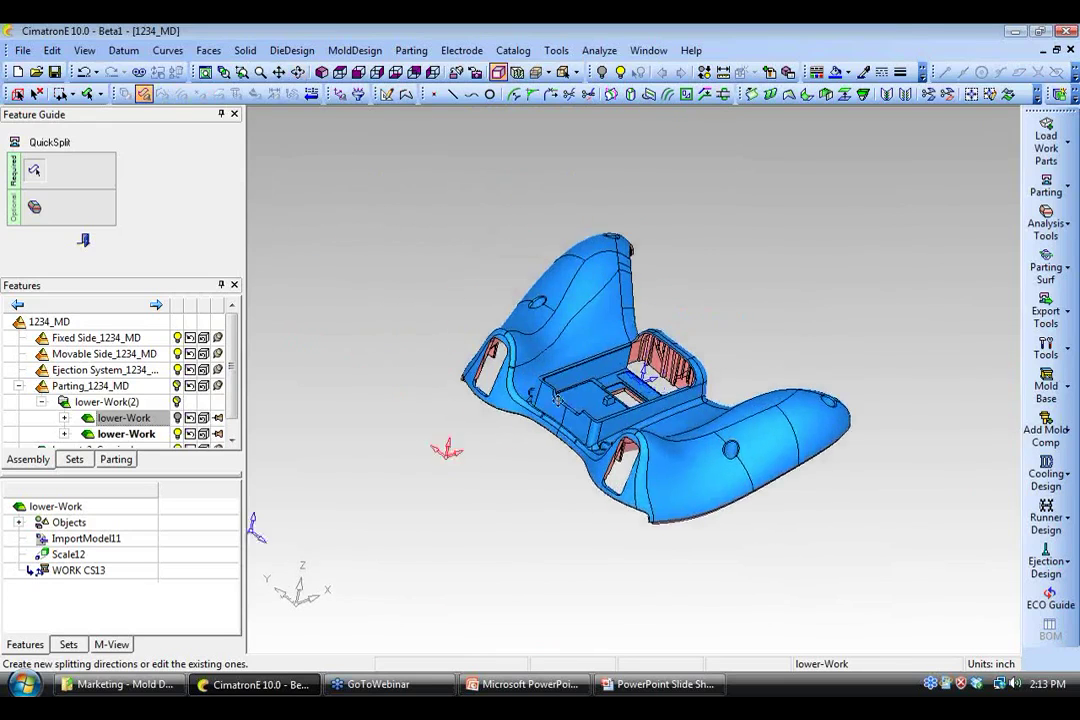
{"action": "right_click_drag", "start_coordinate": [557, 399], "coordinate": [557, 350], "text": "ctrl"}
{"action": "left_click", "coordinate": [36, 209]}
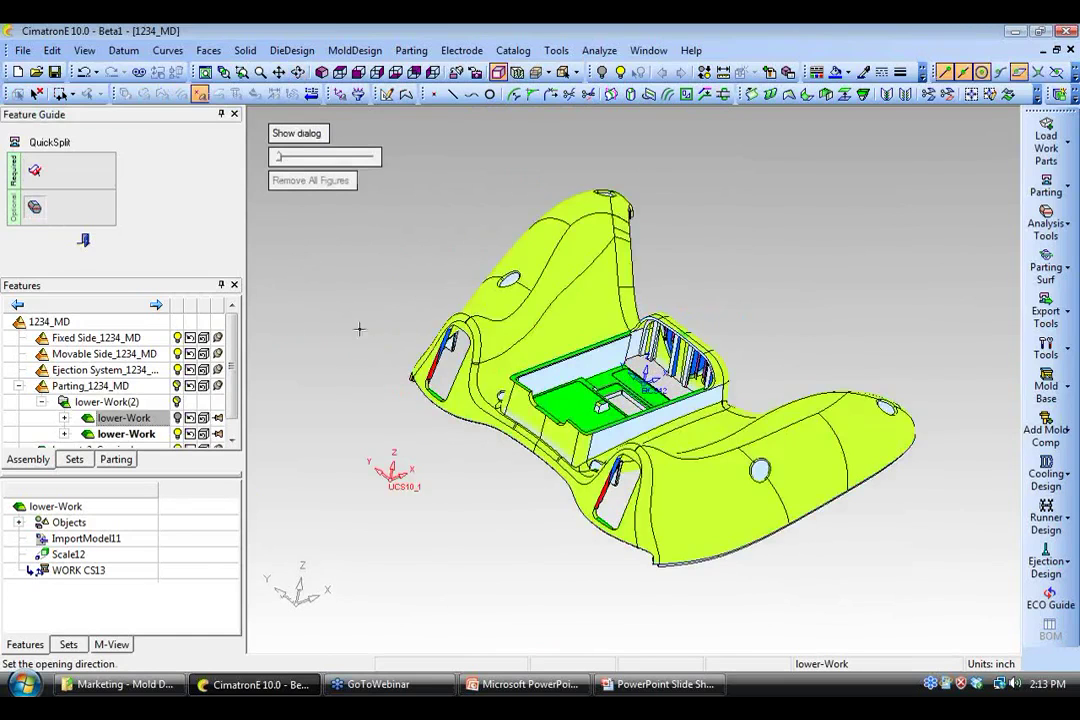
{"action": "left_click_drag", "start_coordinate": [420, 440], "coordinate": [414, 385], "text": "ctrl"}
{"action": "right_click_drag", "start_coordinate": [414, 400], "coordinate": [382, 355], "text": "ctrl"}
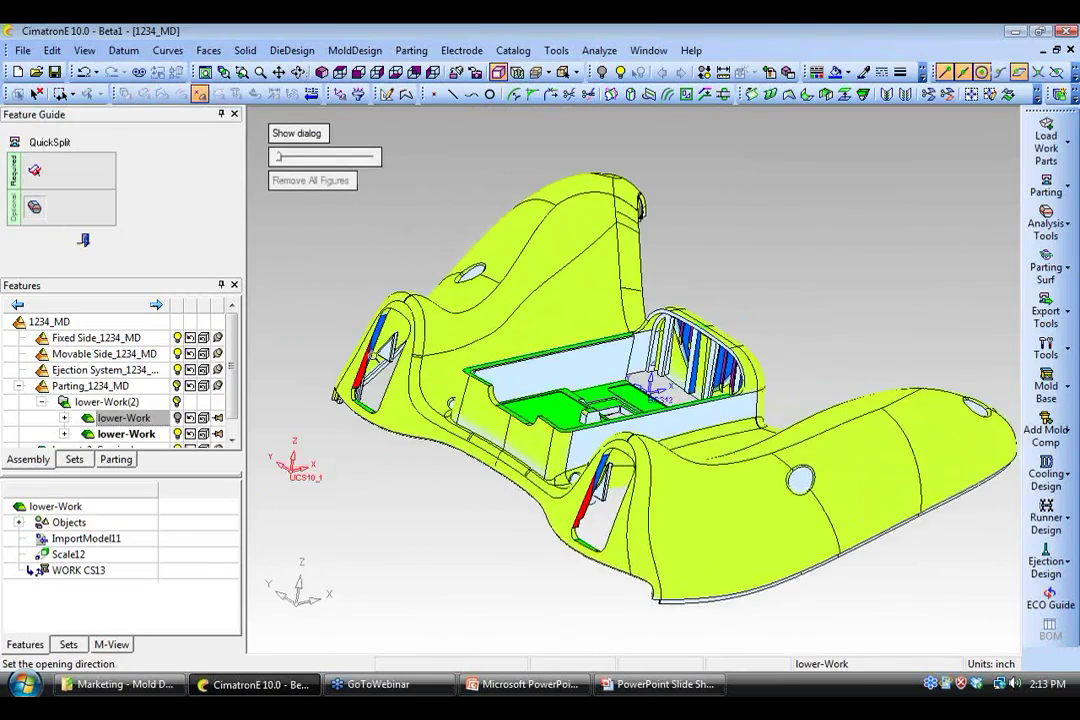
{"action": "middle_click_drag", "start_coordinate": [382, 355], "coordinate": [386, 362], "text": "ctrl"}
{"action": "middle_click_drag", "start_coordinate": [338, 396], "coordinate": [352, 375]}
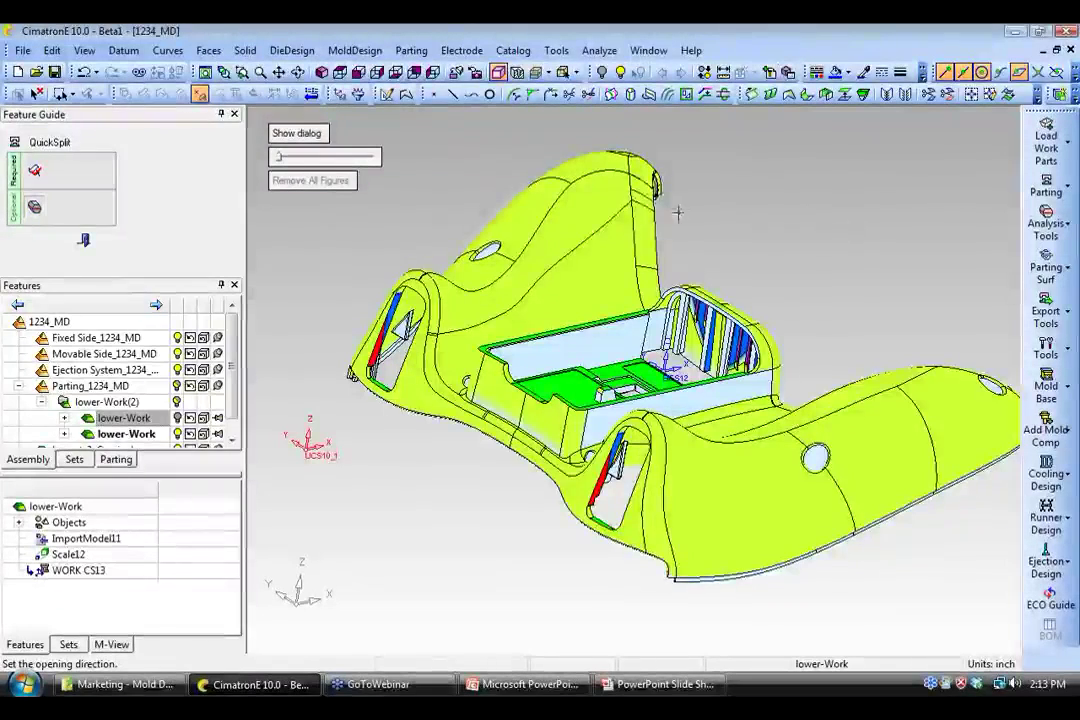
{"action": "middle_click_drag", "start_coordinate": [481, 403], "coordinate": [575, 414]}
{"action": "right_click_drag", "start_coordinate": [575, 414], "coordinate": [322, 264], "text": "ctrl"}
{"action": "middle_click_drag", "start_coordinate": [322, 264], "coordinate": [506, 298], "text": "ctrl"}
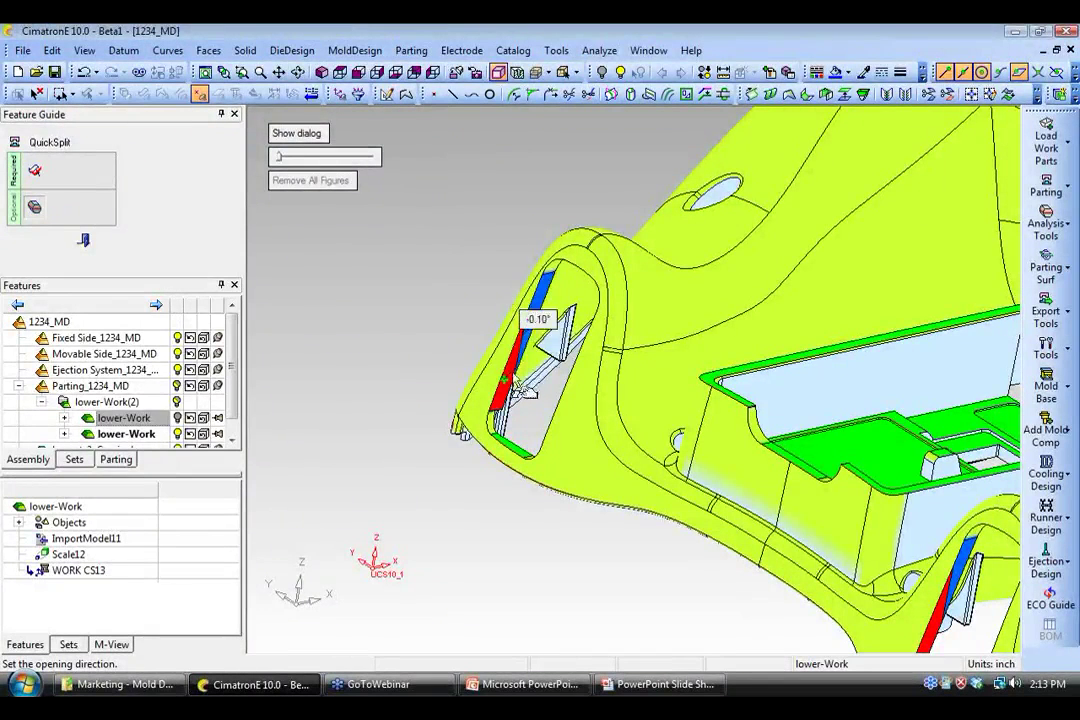
{"action": "mouse_move", "coordinate": [518, 361]}
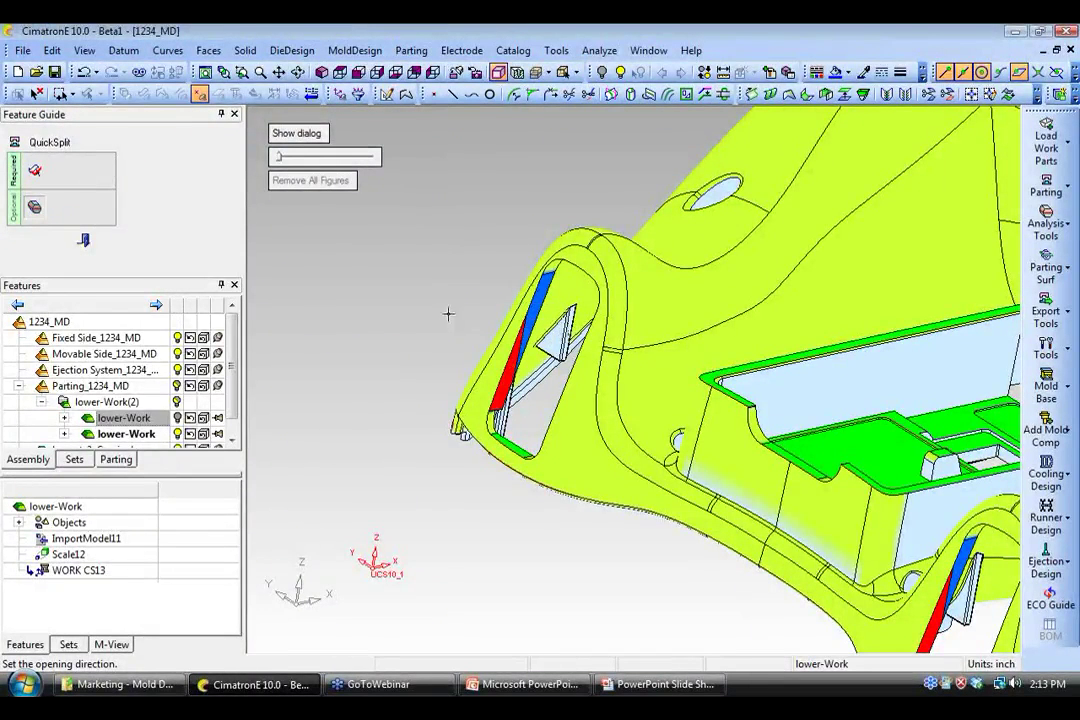
{"action": "left_click", "coordinate": [85, 242]}
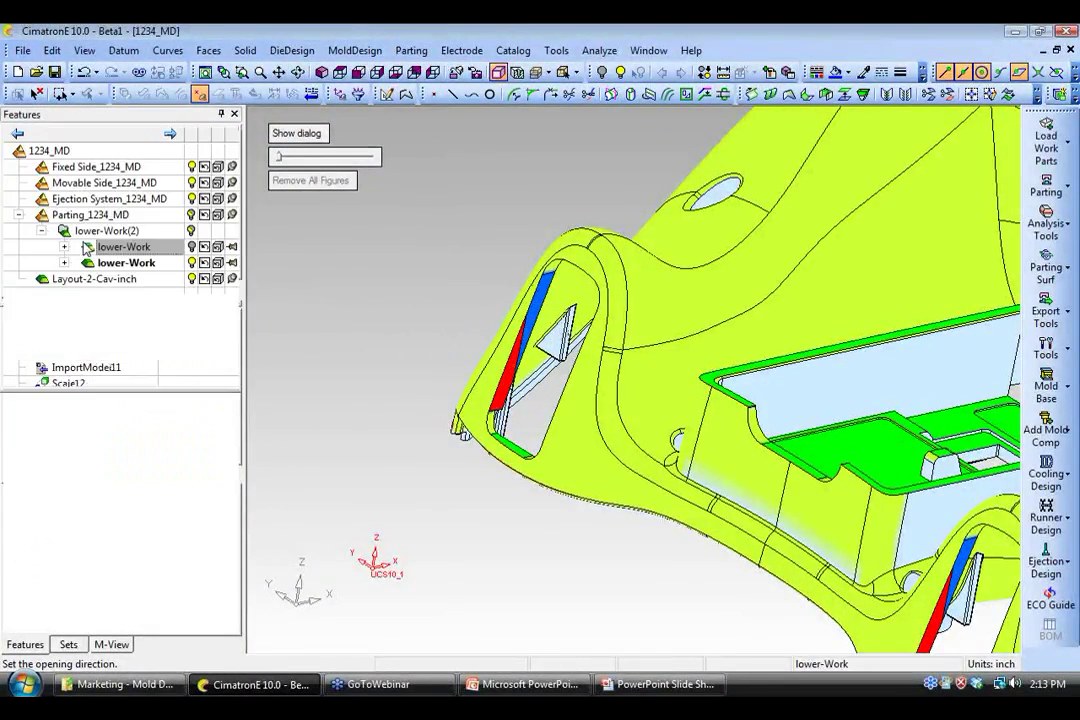
- Reassign the undercut inner side faces of both grip openings to the blue splitting direction with QuickSplit
{"action": "left_click", "coordinate": [1046, 186]}
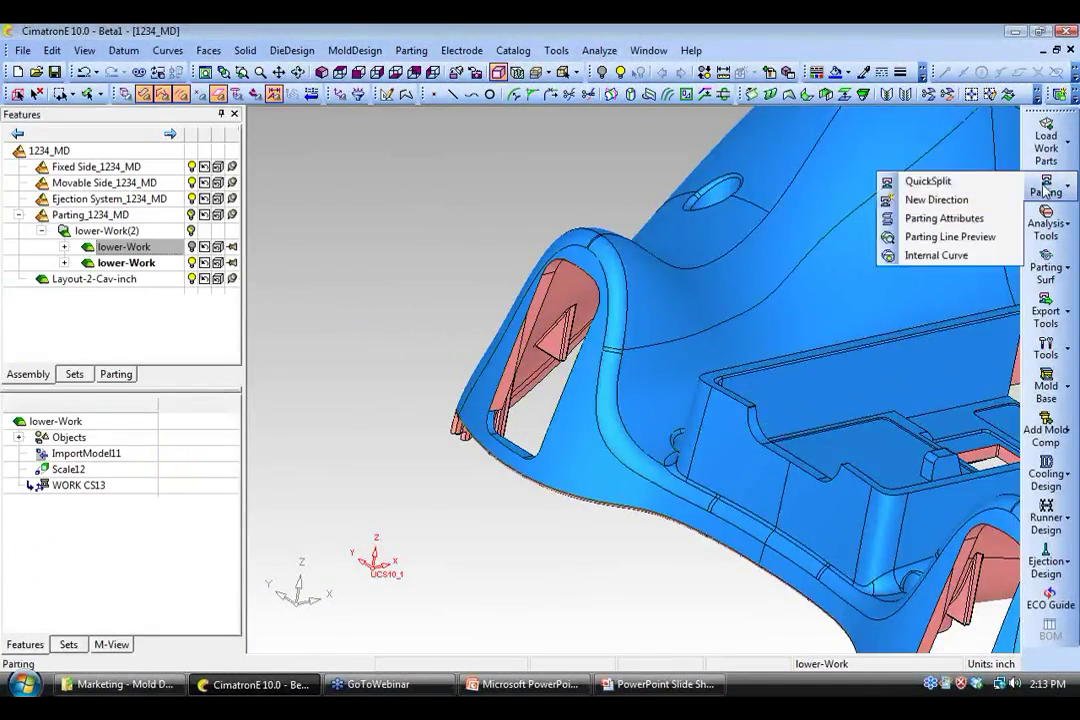
{"action": "left_click", "coordinate": [920, 182]}
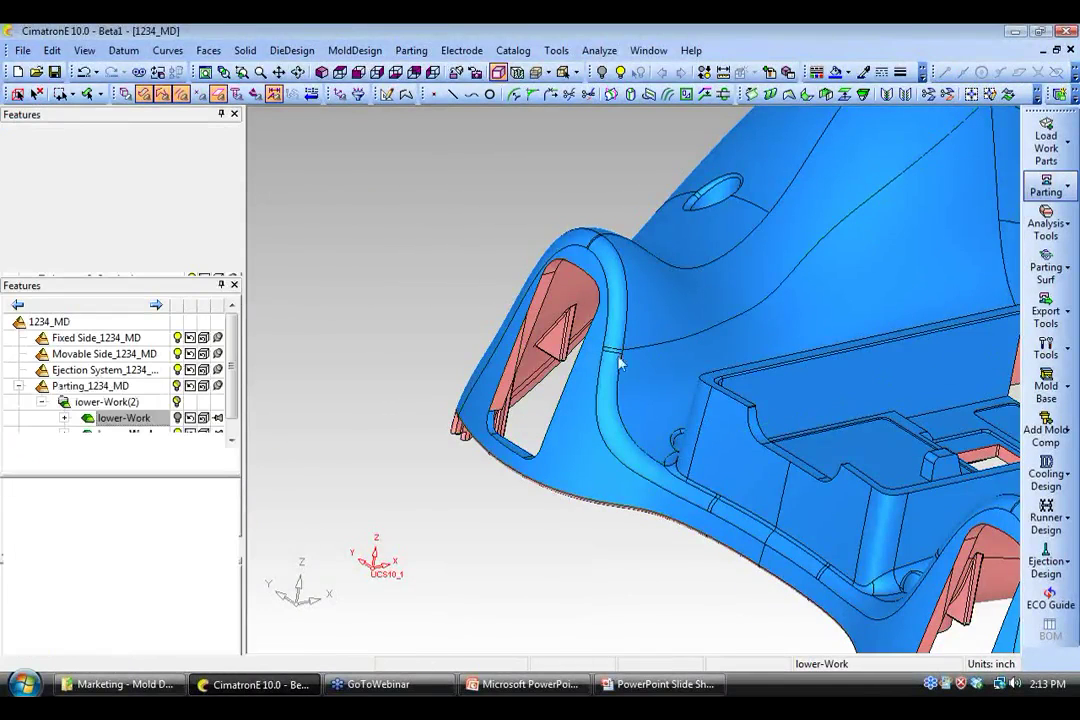
{"action": "left_click", "coordinate": [503, 400]}
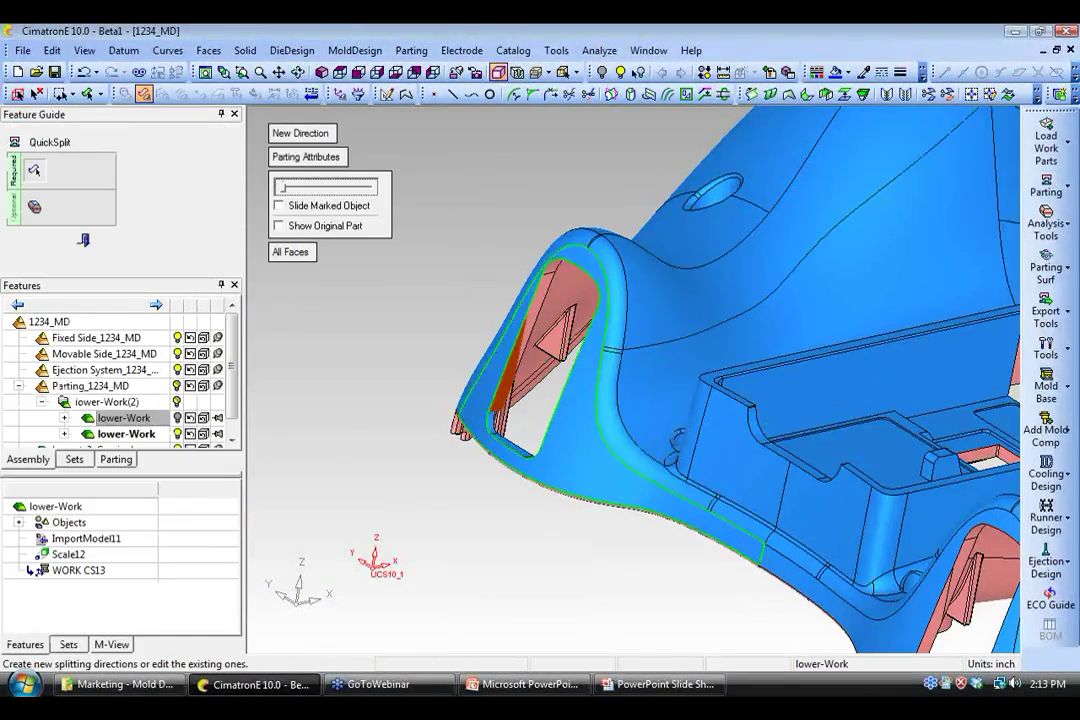
{"action": "middle_click_drag", "start_coordinate": [815, 488], "coordinate": [552, 305], "text": "ctrl"}
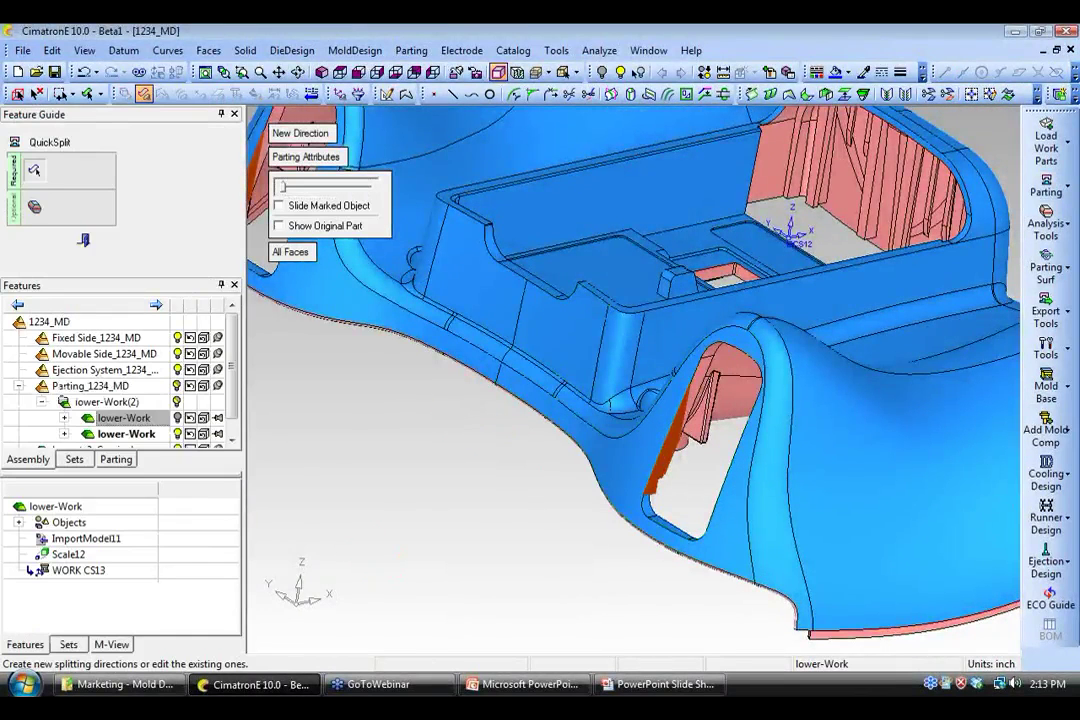
{"action": "middle_click_drag", "start_coordinate": [493, 436], "coordinate": [668, 490]}
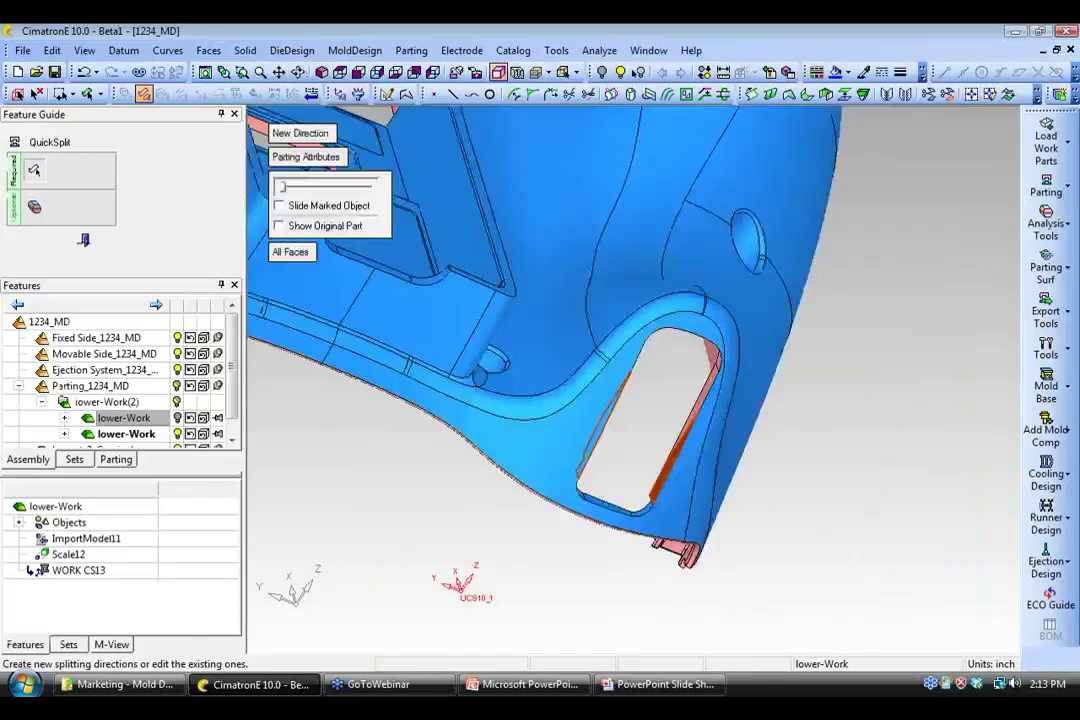
{"action": "middle_click_drag", "start_coordinate": [537, 489], "coordinate": [659, 525], "text": "ctrl"}
{"action": "middle_click_drag", "start_coordinate": [488, 522], "coordinate": [434, 362]}
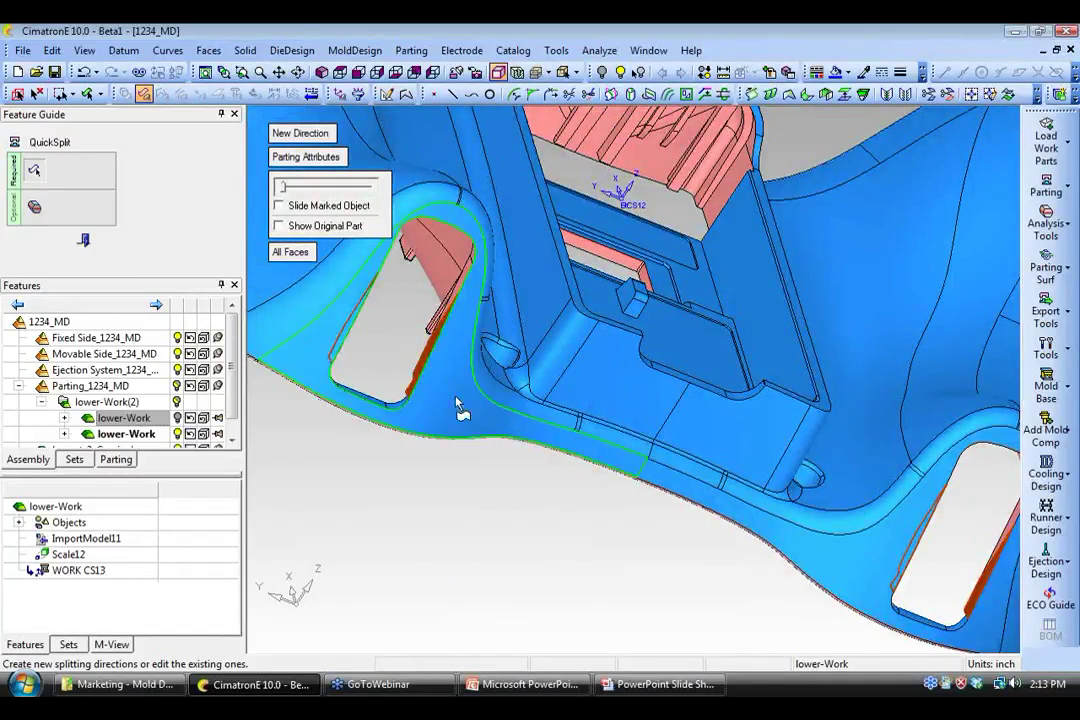
{"action": "middle_click_drag", "start_coordinate": [504, 366], "coordinate": [535, 354]}
- Examine the draft along the thin outer rim below the grip opening with the QuickSplit analysis
{"action": "left_click", "coordinate": [35, 206]}
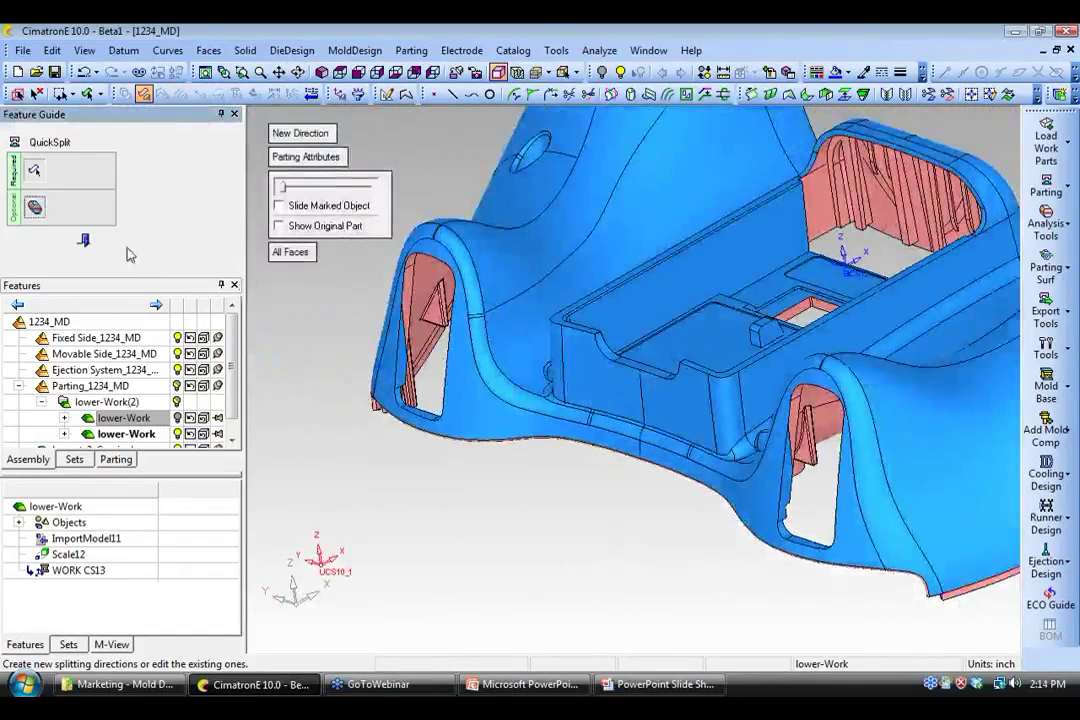
{"action": "middle_click_drag", "start_coordinate": [675, 496], "coordinate": [622, 474]}
{"action": "scroll", "coordinate": [630, 400], "scroll_direction": "up", "scroll_amount": 3}
{"action": "middle_click_drag", "start_coordinate": [716, 474], "coordinate": [607, 330], "text": "ctrl"}
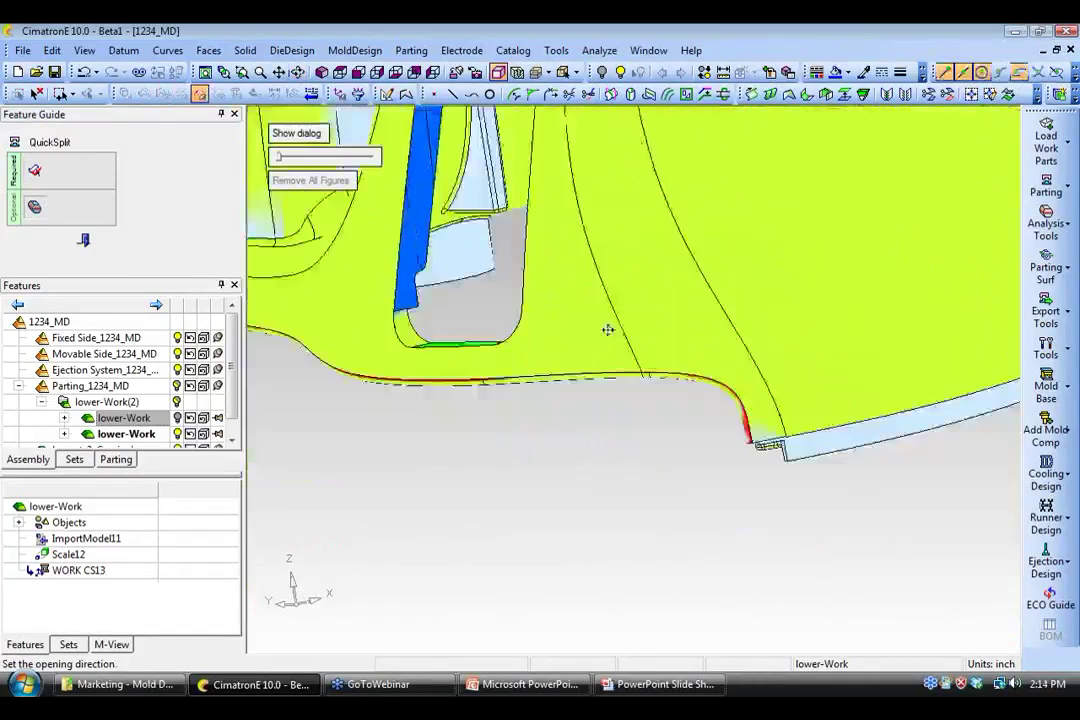
{"action": "scroll", "coordinate": [768, 517], "scroll_direction": "up", "scroll_amount": 3}
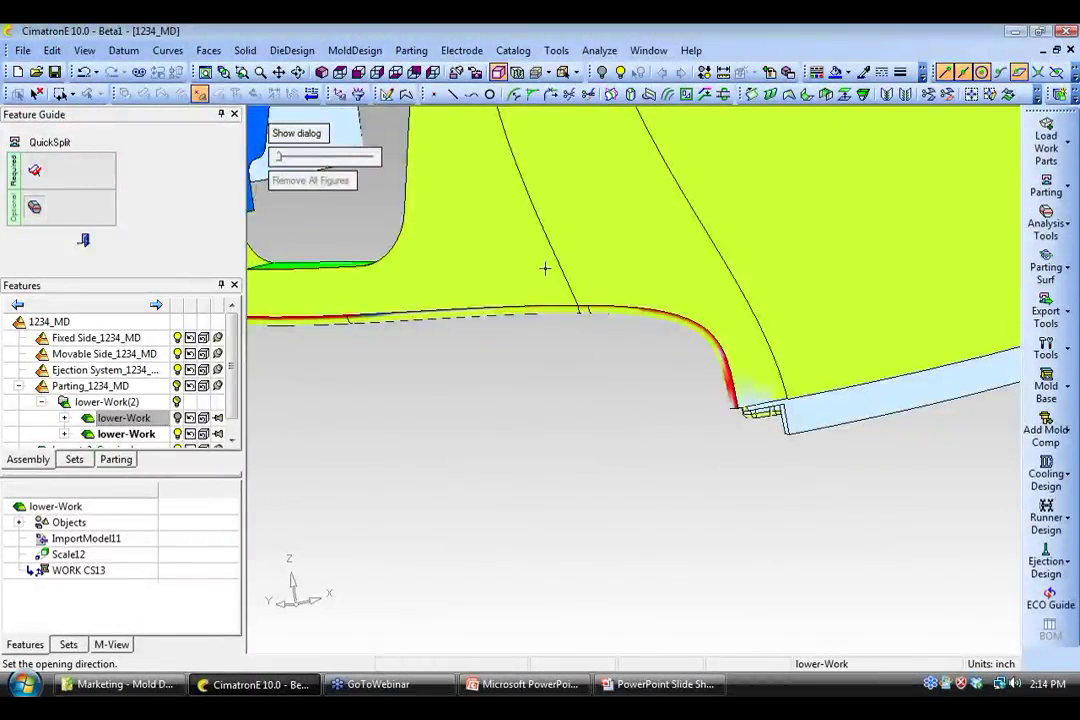
{"action": "middle_click_drag", "start_coordinate": [547, 268], "coordinate": [561, 407]}
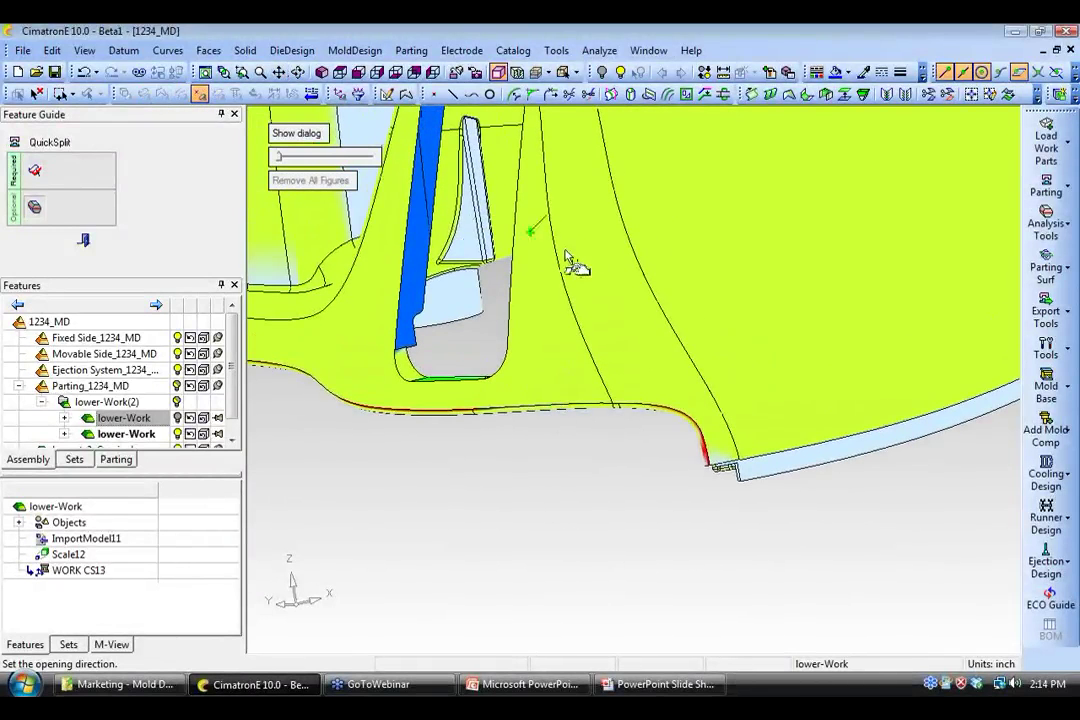
{"action": "left_click", "coordinate": [84, 240]}
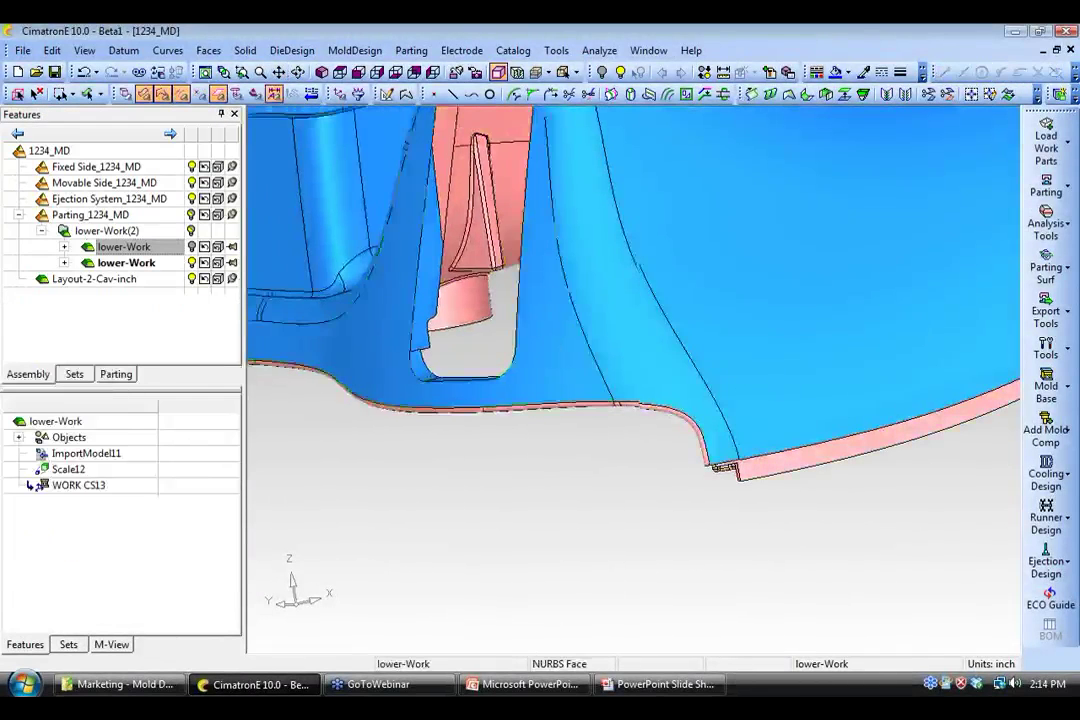
- Split the connected faces of the outer rim below the grip openings with Split Silhouette along the Z direction
{"action": "scroll", "coordinate": [545, 345], "scroll_direction": "down", "scroll_amount": 2}
{"action": "left_click", "coordinate": [208, 50]}
{"action": "left_click", "coordinate": [240, 449]}
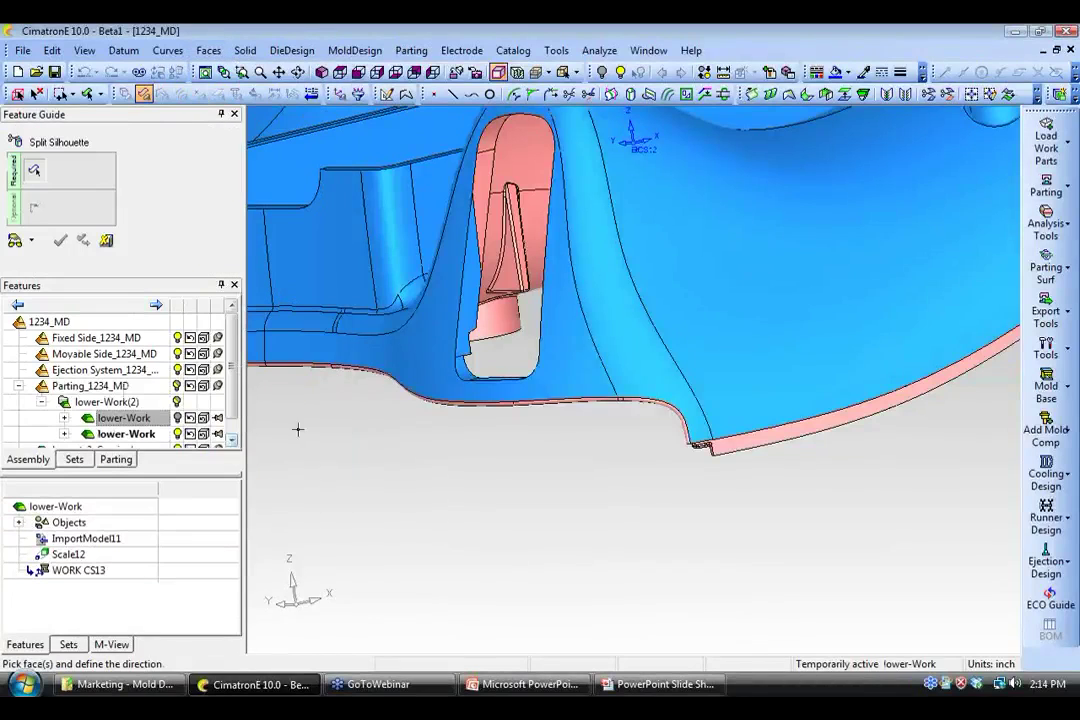
{"action": "left_click", "coordinate": [102, 94]}
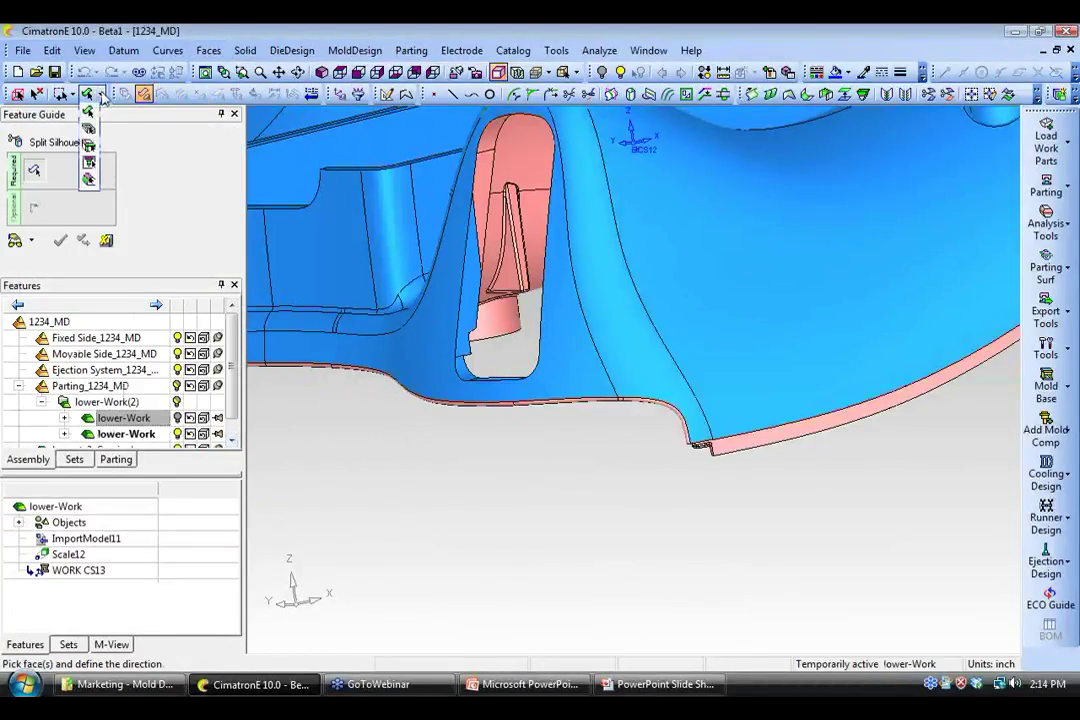
{"action": "left_click", "coordinate": [89, 148]}
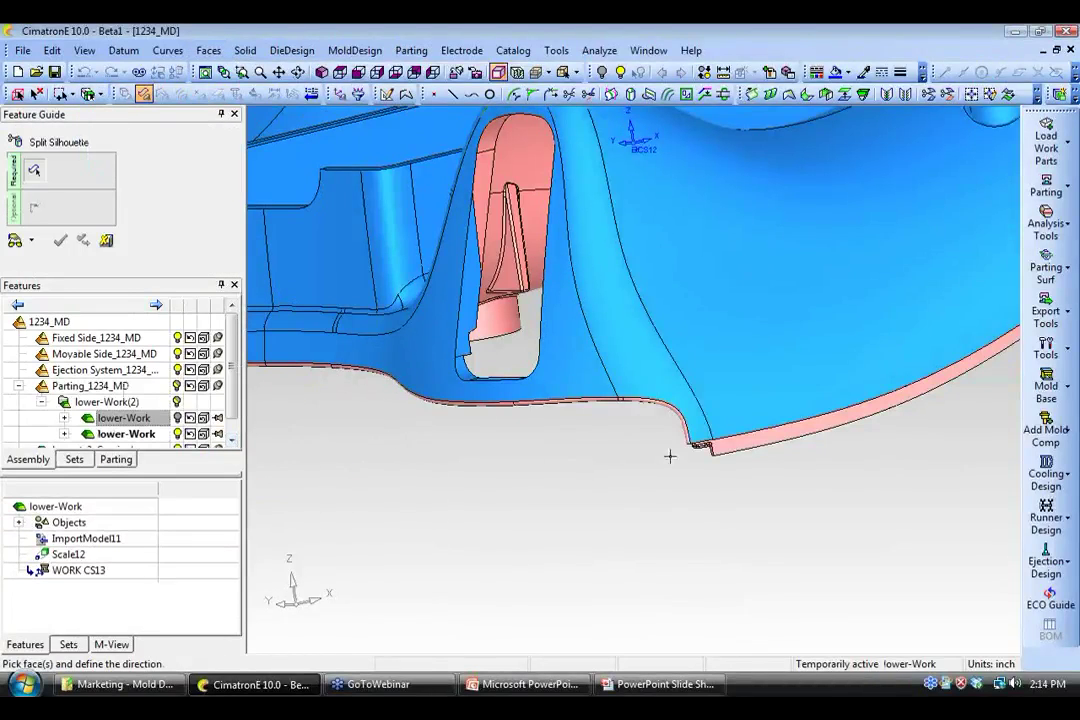
{"action": "left_click", "coordinate": [668, 410]}
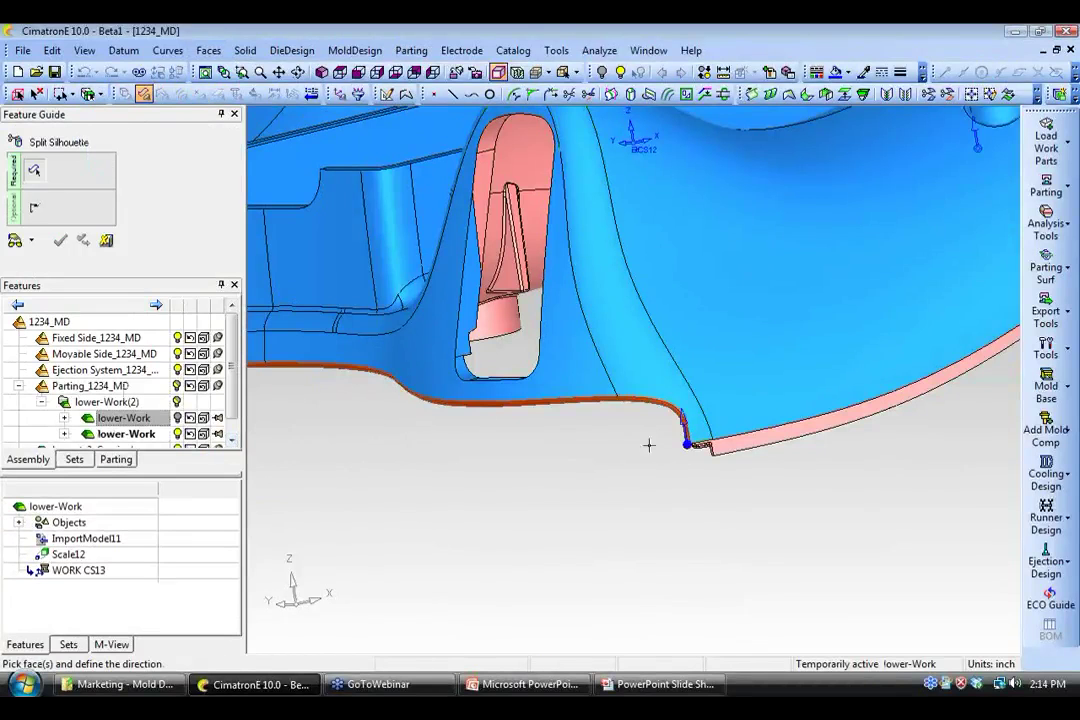
{"action": "middle_click", "coordinate": [621, 497]}
{"action": "middle_click_drag", "start_coordinate": [621, 497], "coordinate": [595, 453], "text": "ctrl"}
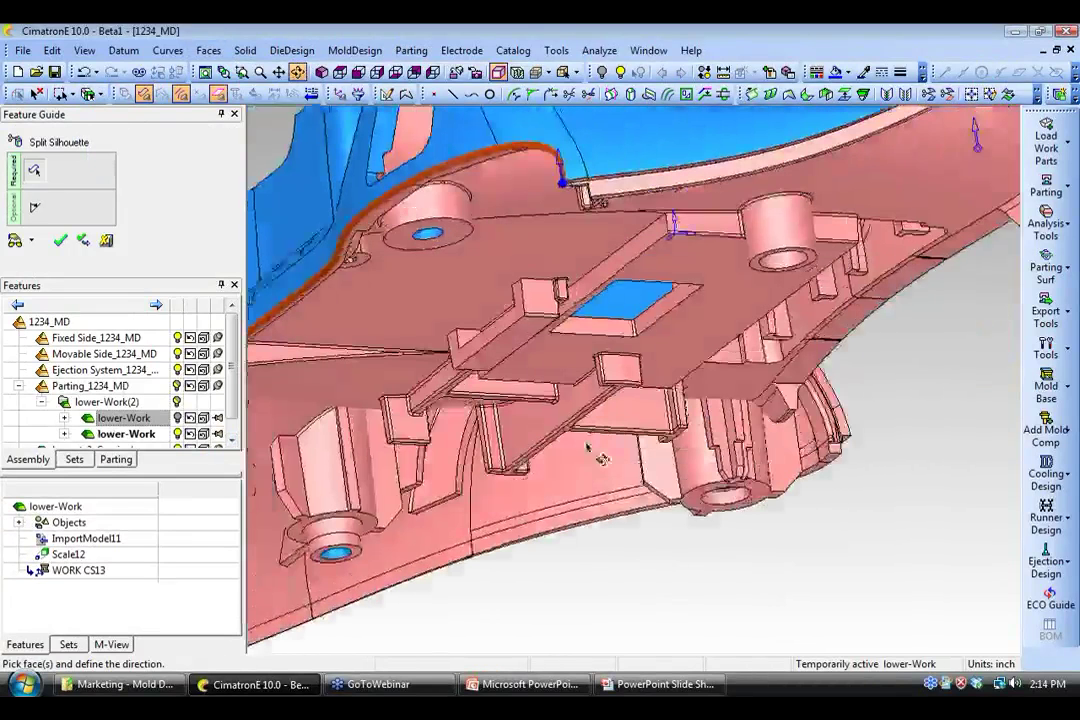
{"action": "left_click", "coordinate": [60, 240]}
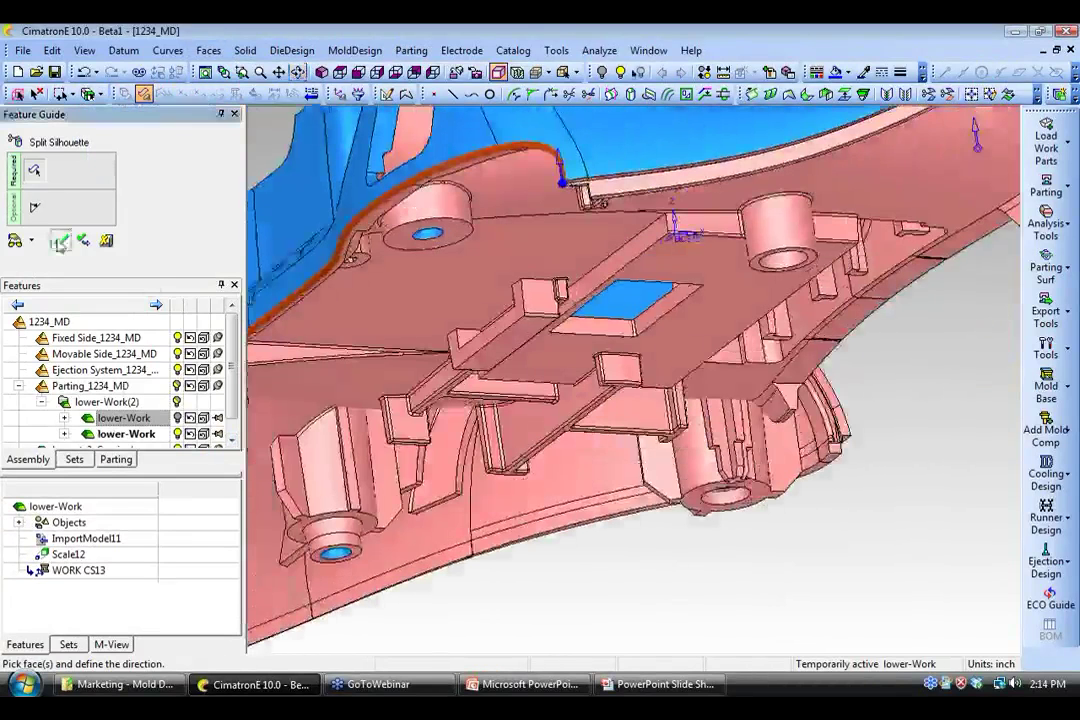
{"action": "middle_click", "coordinate": [521, 254]}
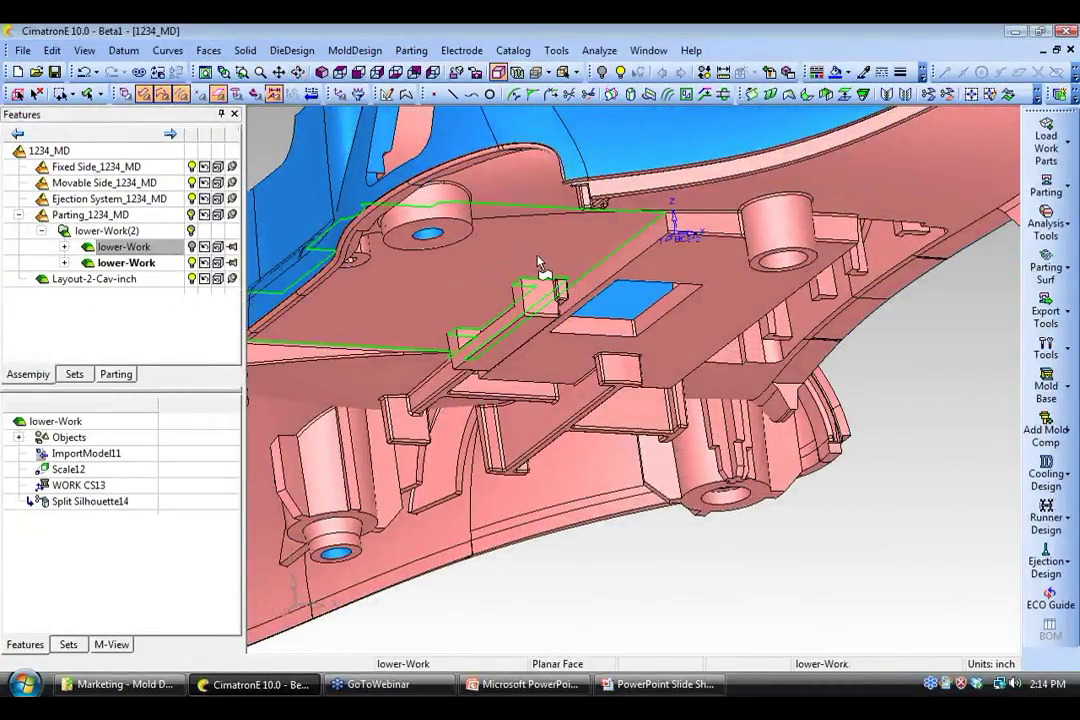
{"action": "scroll", "coordinate": [539, 263], "scroll_direction": "up", "scroll_amount": 5}
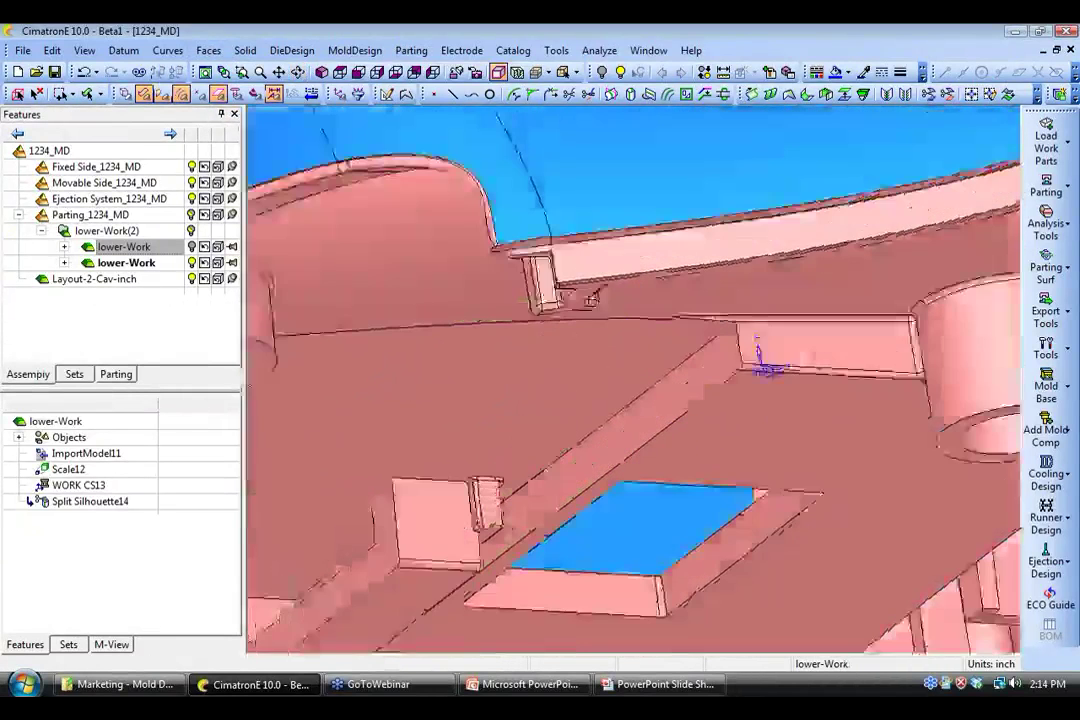
{"action": "middle_click_drag", "start_coordinate": [500, 263], "coordinate": [581, 383], "text": "ctrl"}
{"action": "scroll", "coordinate": [581, 417], "scroll_direction": "up", "scroll_amount": 1}
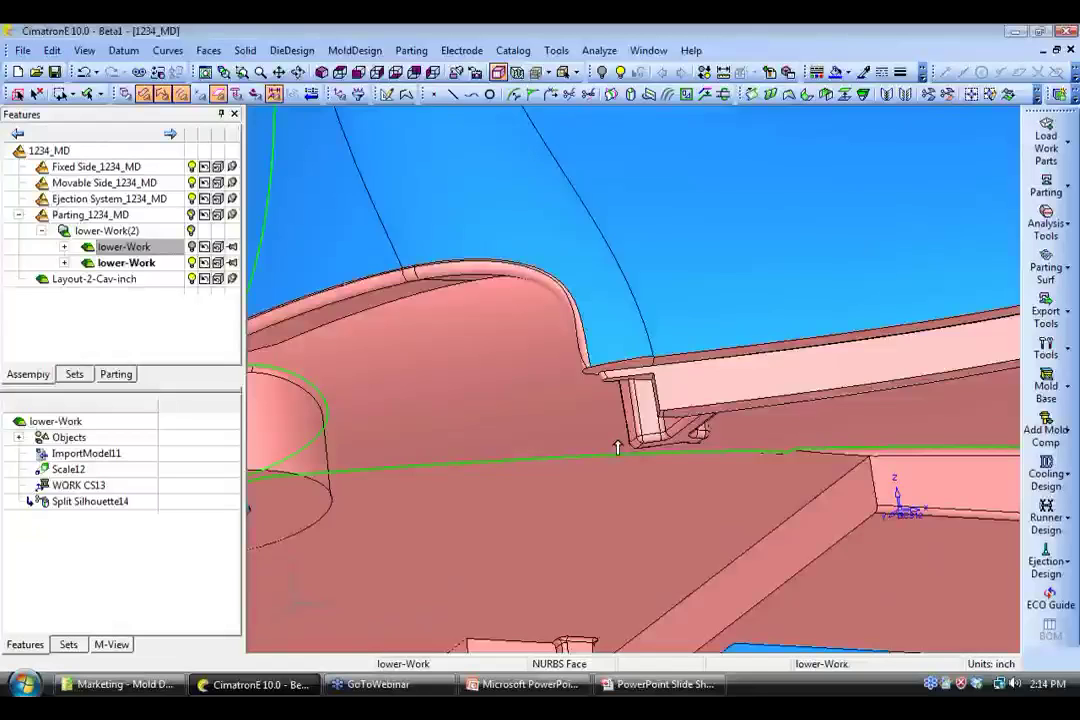
- Reassign the thin split faces on the upper outer rim below the grip opening to the blue direction with QuickSplit
{"action": "left_click", "coordinate": [1046, 186]}
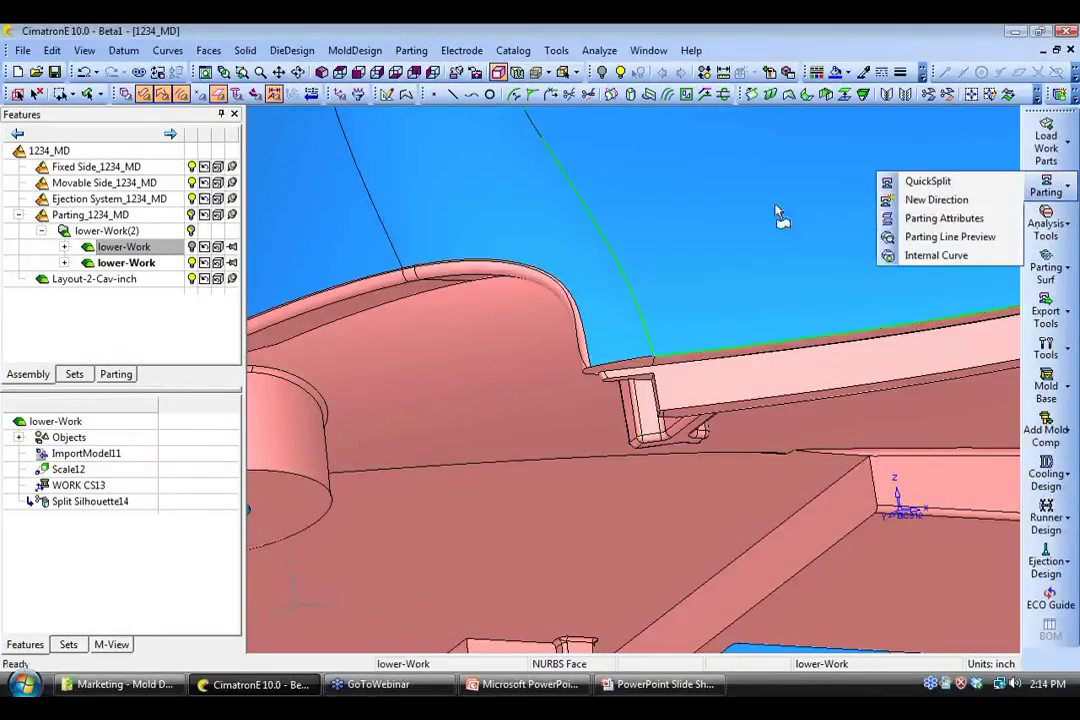
{"action": "left_click", "coordinate": [900, 182]}
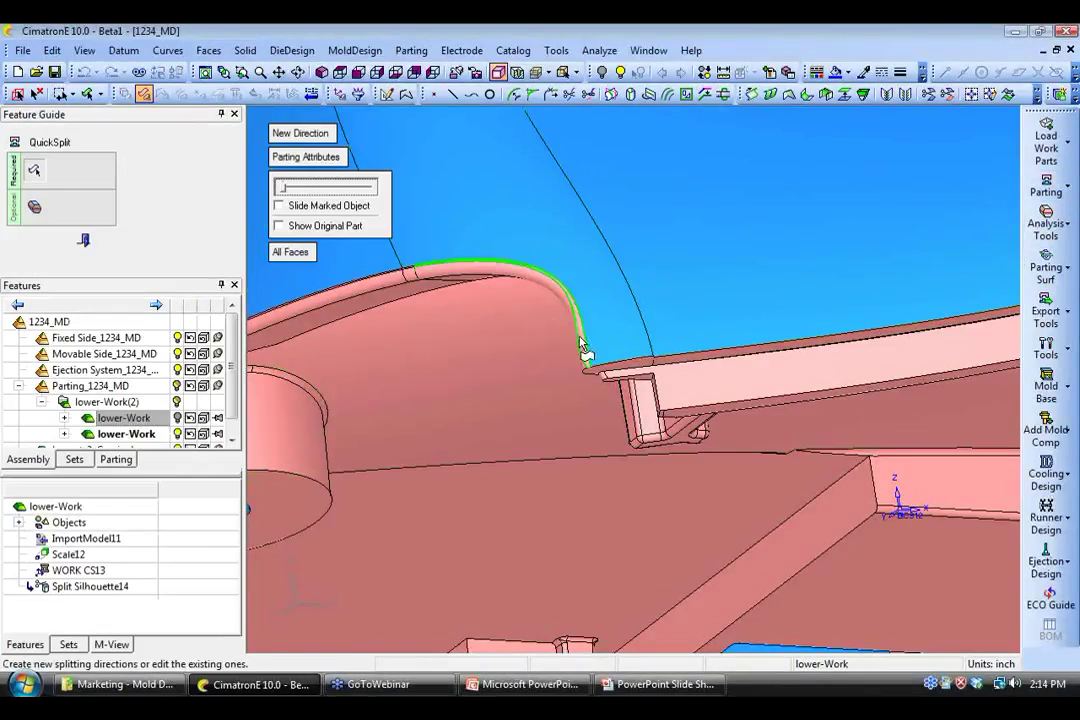
{"action": "middle_click_drag", "start_coordinate": [414, 295], "coordinate": [645, 436], "text": "ctrl"}
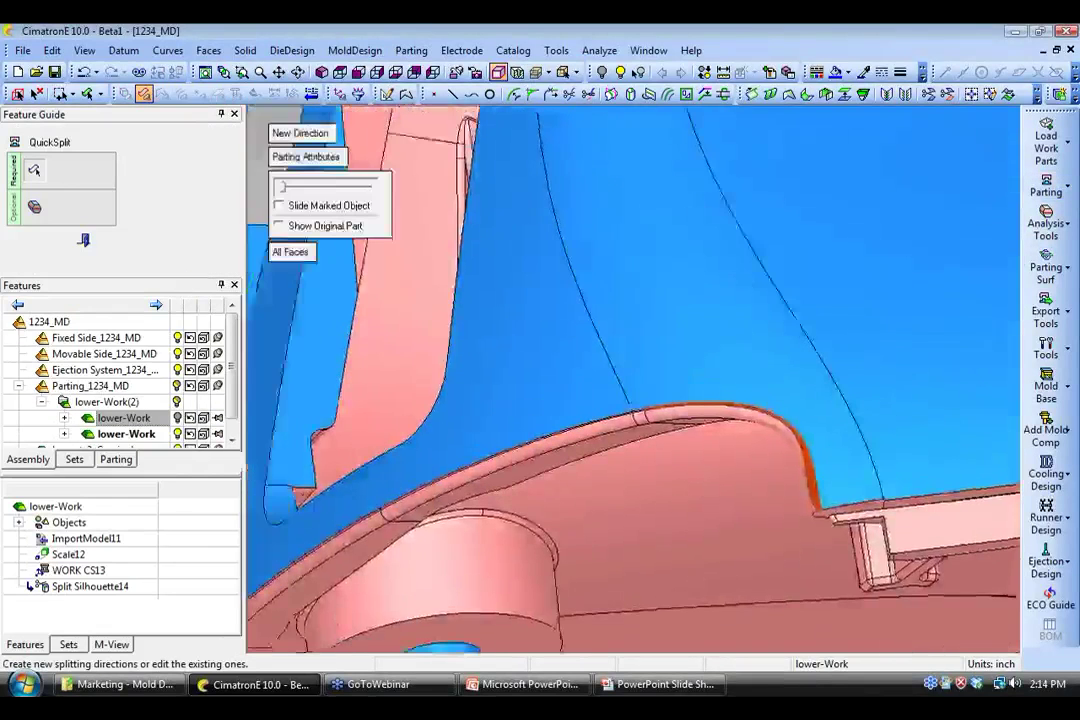
{"action": "scroll", "coordinate": [645, 436], "scroll_direction": "up", "scroll_amount": 3}
{"action": "left_click", "coordinate": [620, 432]}
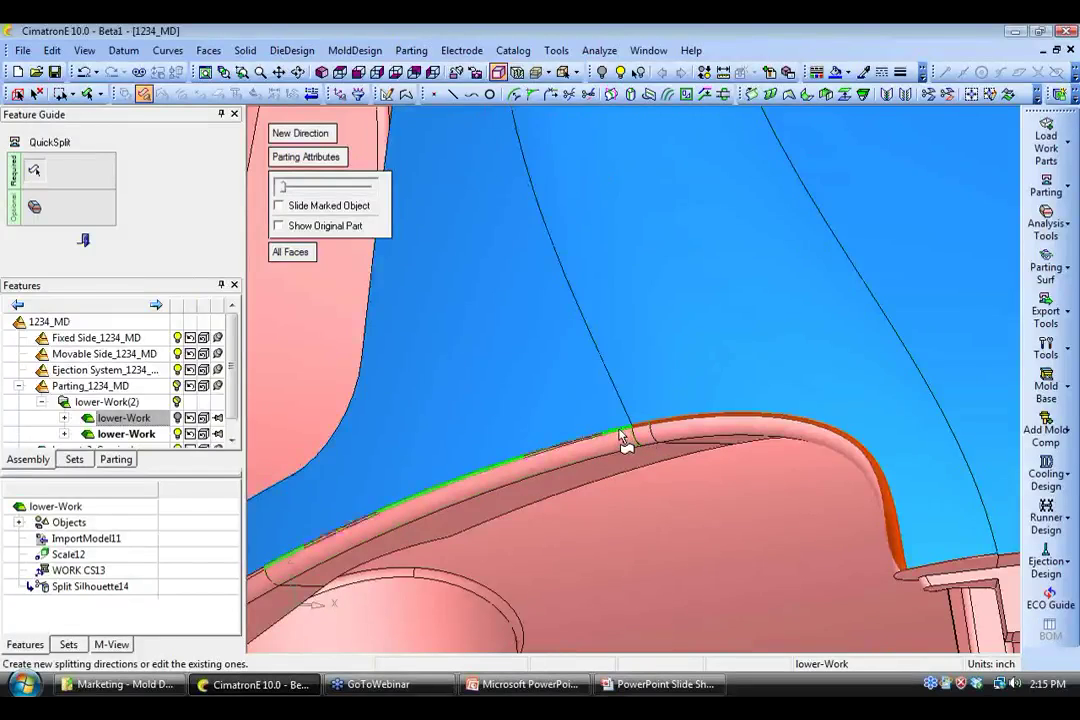
{"action": "scroll", "coordinate": [633, 370], "scroll_direction": "down", "scroll_amount": 2}
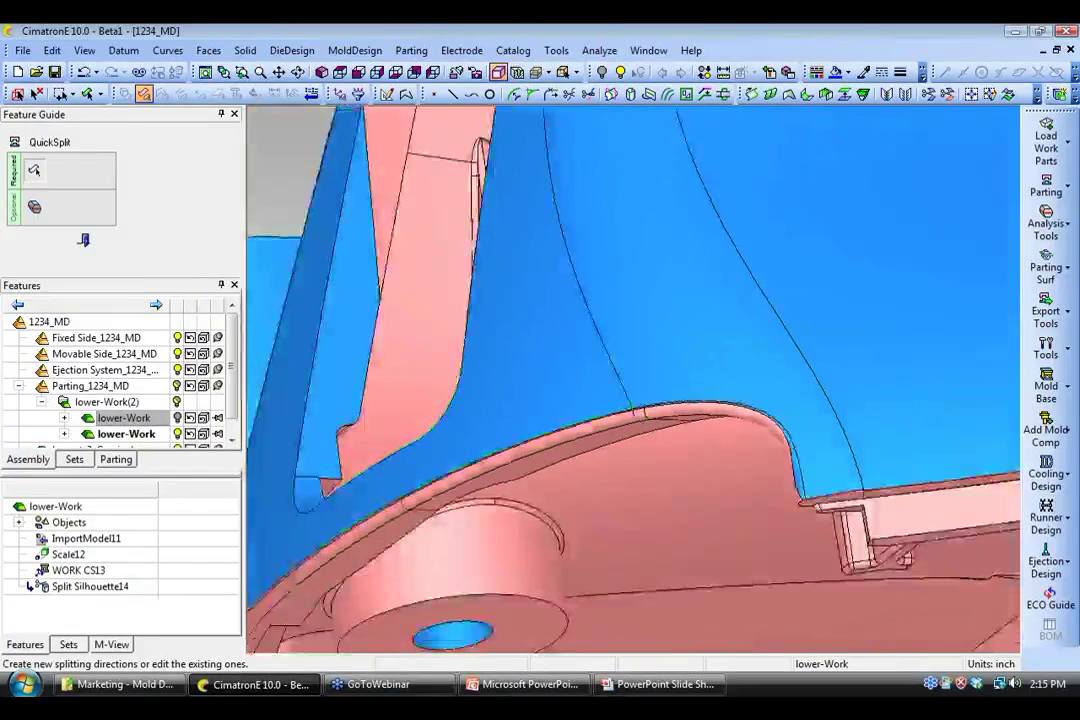
- Reassign the thin split rim faces along the long outer side of the housing to the blue splitting direction
{"action": "left_click_drag", "start_coordinate": [633, 370], "coordinate": [559, 556], "text": "ctrl"}
{"action": "mouse_move", "coordinate": [559, 556]}
{"action": "middle_mouse_down", "text": "ctrl"}
{"action": "mouse_move", "coordinate": [643, 514]}
{"action": "mouse_move", "coordinate": [651, 482]}
{"action": "middle_mouse_up", "text": "ctrl"}
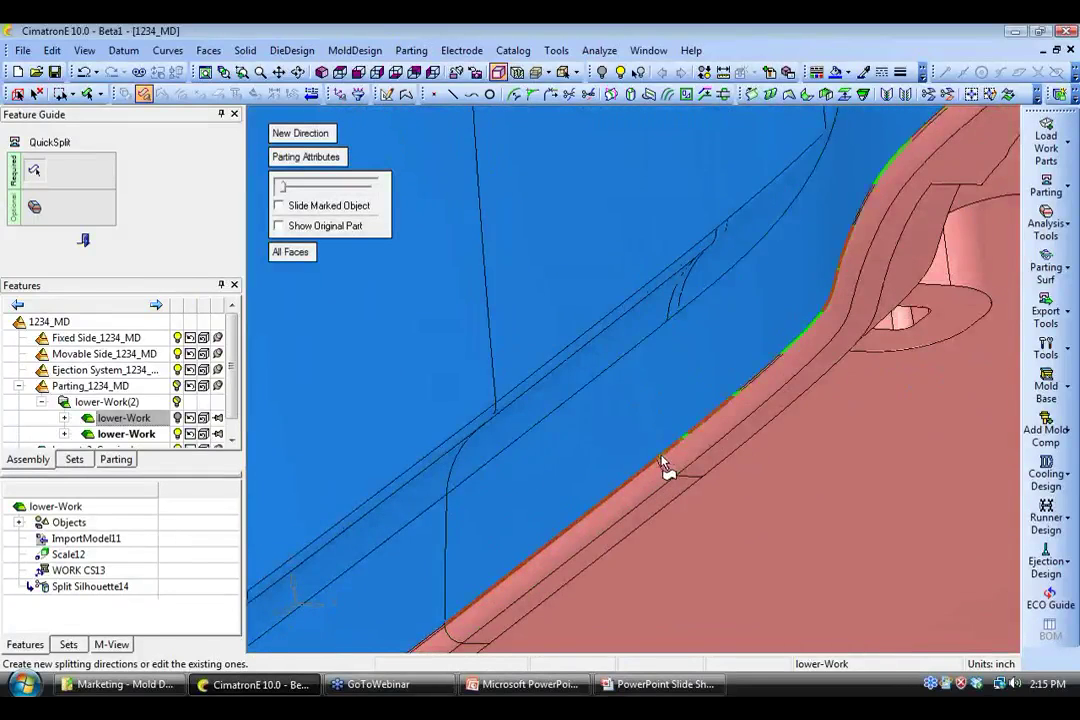
{"action": "middle_click_drag", "start_coordinate": [371, 548], "coordinate": [481, 418], "text": "ctrl"}
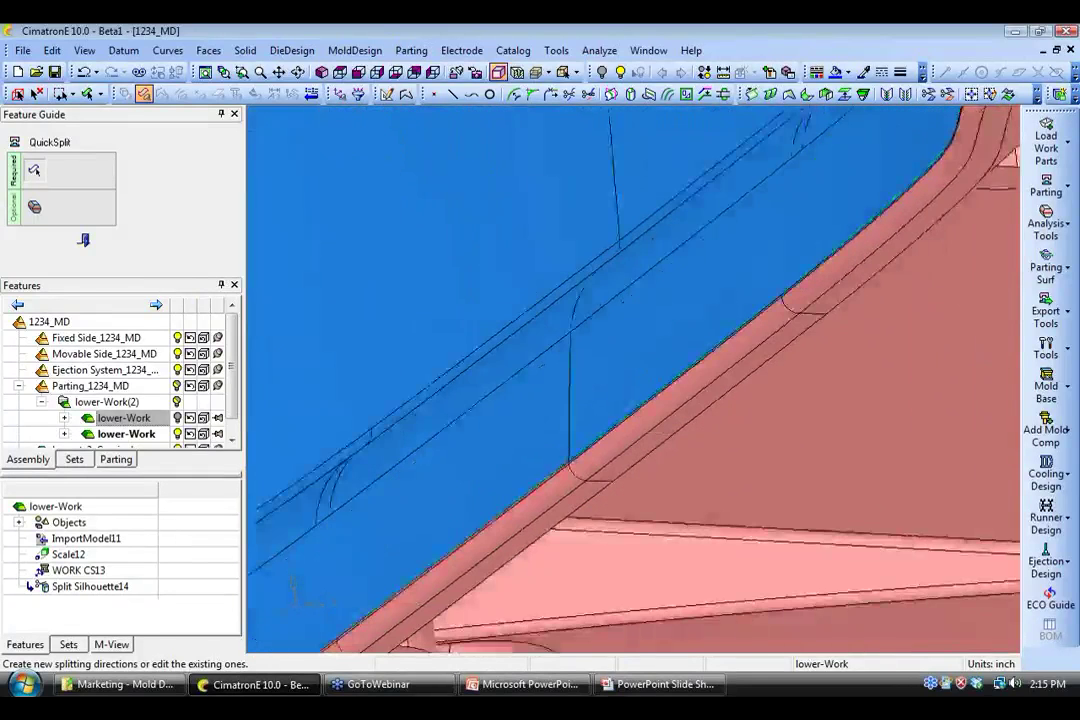
{"action": "middle_click_drag", "start_coordinate": [348, 651], "coordinate": [481, 418], "text": "ctrl"}
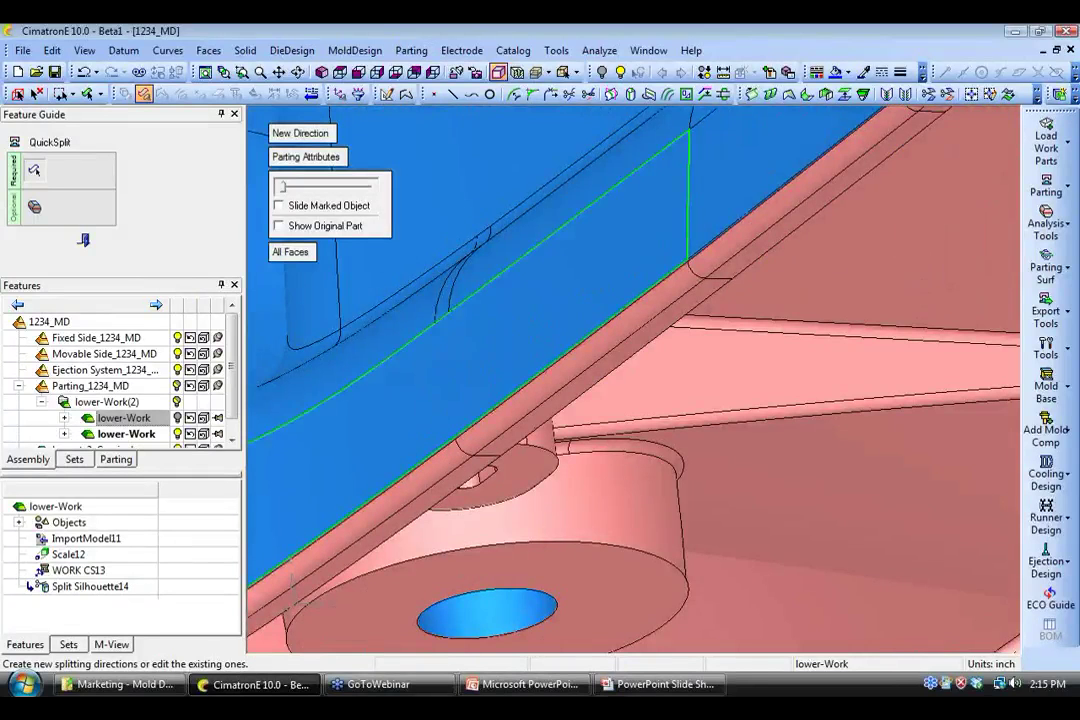
{"action": "middle_click_drag", "start_coordinate": [427, 415], "coordinate": [847, 145], "text": "ctrl"}
{"action": "middle_click_drag", "start_coordinate": [495, 625], "coordinate": [632, 470], "text": "ctrl"}
- Reassign the remaining thin split rim faces around the curved end of the handle to the blue splitting direction
{"action": "mouse_move", "coordinate": [632, 470]}
{"action": "left_mouse_down", "text": "ctrl"}
{"action": "mouse_move", "coordinate": [670, 470]}
{"action": "mouse_move", "coordinate": [645, 470]}
{"action": "left_mouse_up", "text": "ctrl"}
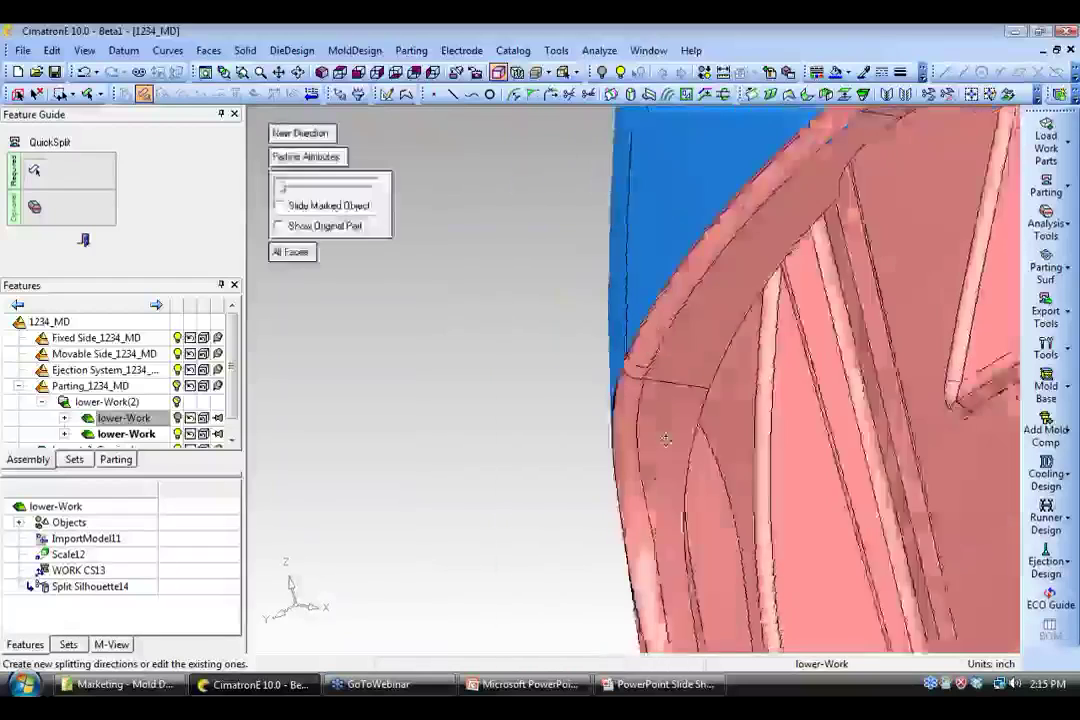
{"action": "right_click_drag", "start_coordinate": [645, 470], "coordinate": [622, 268], "text": "ctrl"}
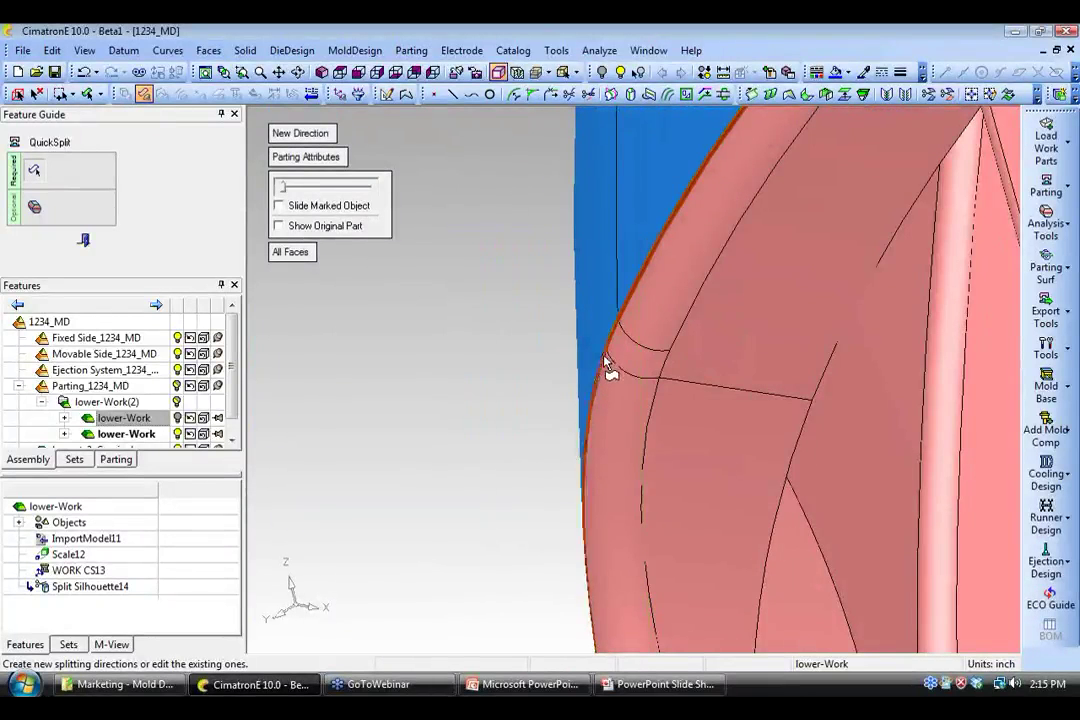
{"action": "right_click_drag", "start_coordinate": [652, 350], "coordinate": [652, 450], "text": "ctrl"}
{"action": "left_click_drag", "start_coordinate": [652, 450], "coordinate": [690, 400], "text": "ctrl"}
{"action": "right_click_drag", "start_coordinate": [638, 378], "coordinate": [638, 470], "text": "ctrl"}
{"action": "middle_click_drag", "start_coordinate": [1012, 330], "coordinate": [682, 398], "text": "ctrl"}
{"action": "right_click_drag", "start_coordinate": [682, 398], "coordinate": [682, 490], "text": "ctrl"}
{"action": "left_click_drag", "start_coordinate": [682, 490], "coordinate": [672, 550], "text": "ctrl"}
{"action": "middle_click_drag", "start_coordinate": [672, 550], "coordinate": [566, 603], "text": "ctrl"}
{"action": "mouse_move", "coordinate": [285, 190]}
{"action": "left_mouse_down"}
{"action": "mouse_move", "coordinate": [303, 196]}
{"action": "mouse_move", "coordinate": [281, 189]}
{"action": "left_mouse_up"}
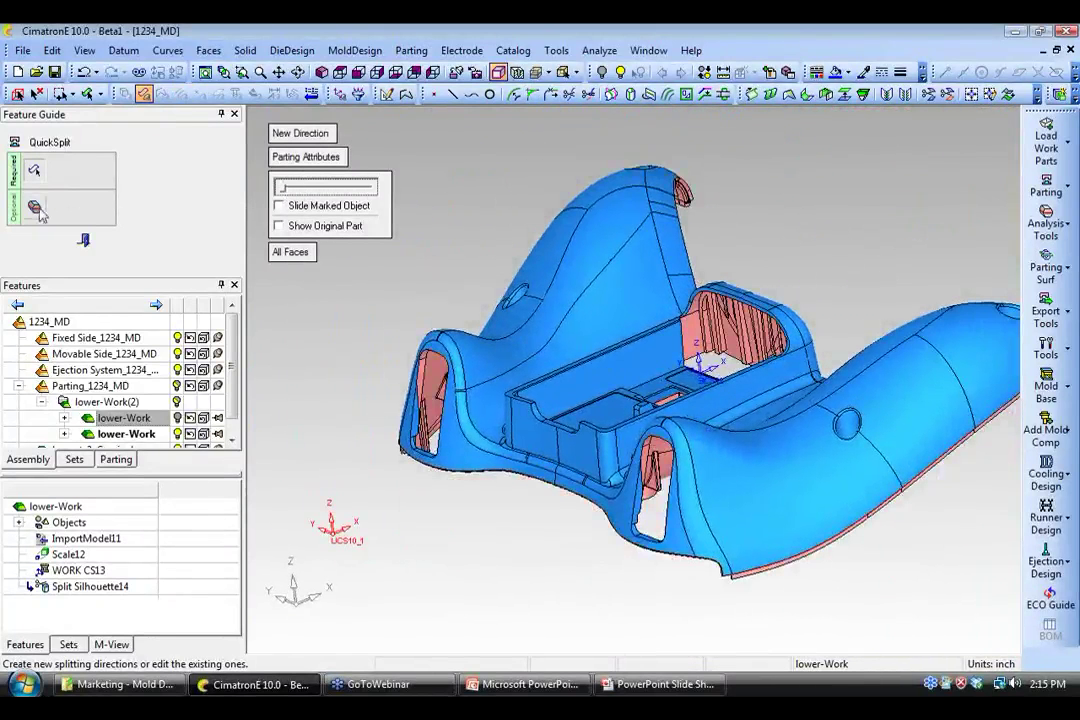
- Show the QuickSplit draft analysis and cut the part with a dynamic section at the small block on the central pocket floor
{"action": "left_click", "coordinate": [34, 208]}
{"action": "left_click_drag", "start_coordinate": [410, 335], "coordinate": [418, 379], "text": "ctrl"}
{"action": "right_click_drag", "start_coordinate": [418, 379], "coordinate": [522, 128], "text": "ctrl"}
{"action": "left_click", "coordinate": [517, 72]}
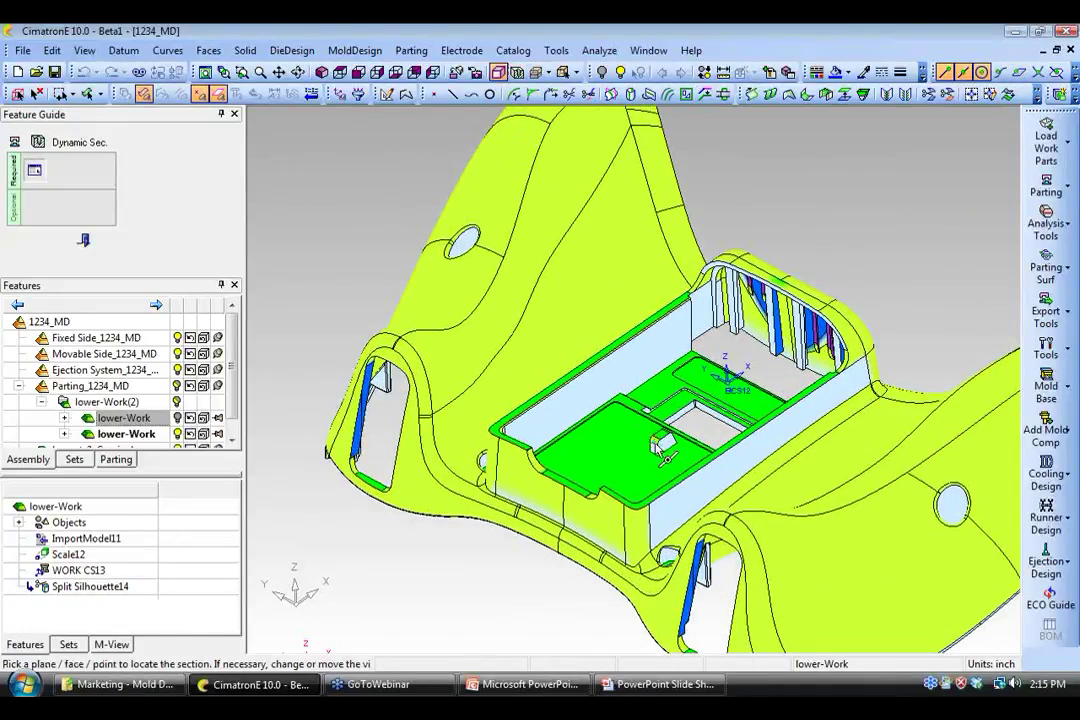
{"action": "left_click", "coordinate": [657, 446]}
- Examine the sectioned draft analysis around the box-shaped feature beneath the central pocket floor and exit the dynamic section
{"action": "left_click_drag", "start_coordinate": [620, 476], "coordinate": [792, 584], "text": "ctrl"}
{"action": "scroll", "coordinate": [792, 584], "scroll_direction": "up", "scroll_amount": 2}
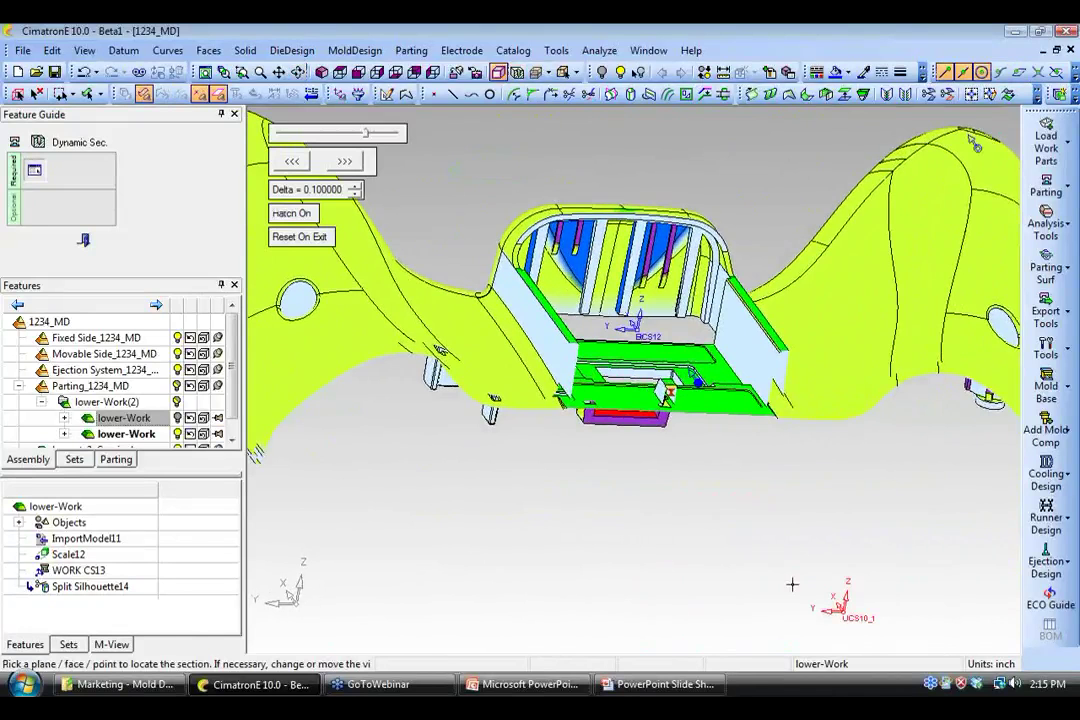
{"action": "left_click_drag", "start_coordinate": [714, 578], "coordinate": [744, 564], "text": "ctrl"}
{"action": "middle_click_drag", "start_coordinate": [663, 553], "coordinate": [742, 528], "text": "ctrl"}
{"action": "right_click_drag", "start_coordinate": [742, 528], "coordinate": [735, 487], "text": "ctrl"}
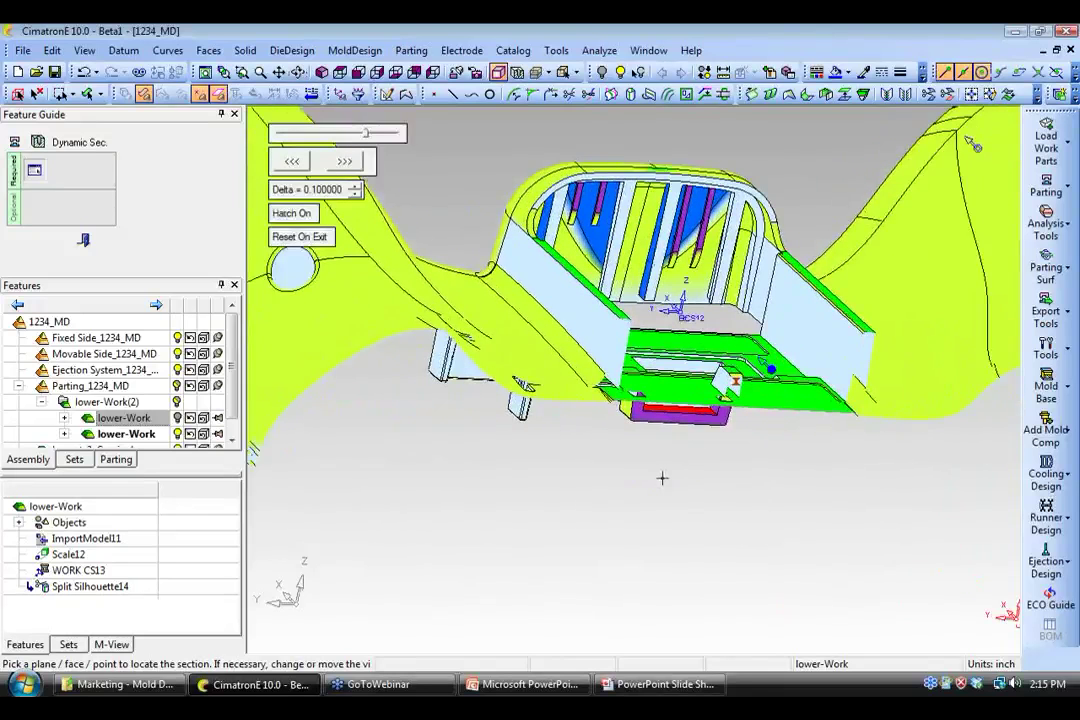
{"action": "left_click_drag", "start_coordinate": [661, 477], "coordinate": [674, 486], "text": "ctrl"}
{"action": "left_click_drag", "start_coordinate": [968, 140], "coordinate": [968, 140], "text": "ctrl"}
{"action": "left_click_drag", "start_coordinate": [644, 508], "coordinate": [660, 490], "text": "ctrl"}
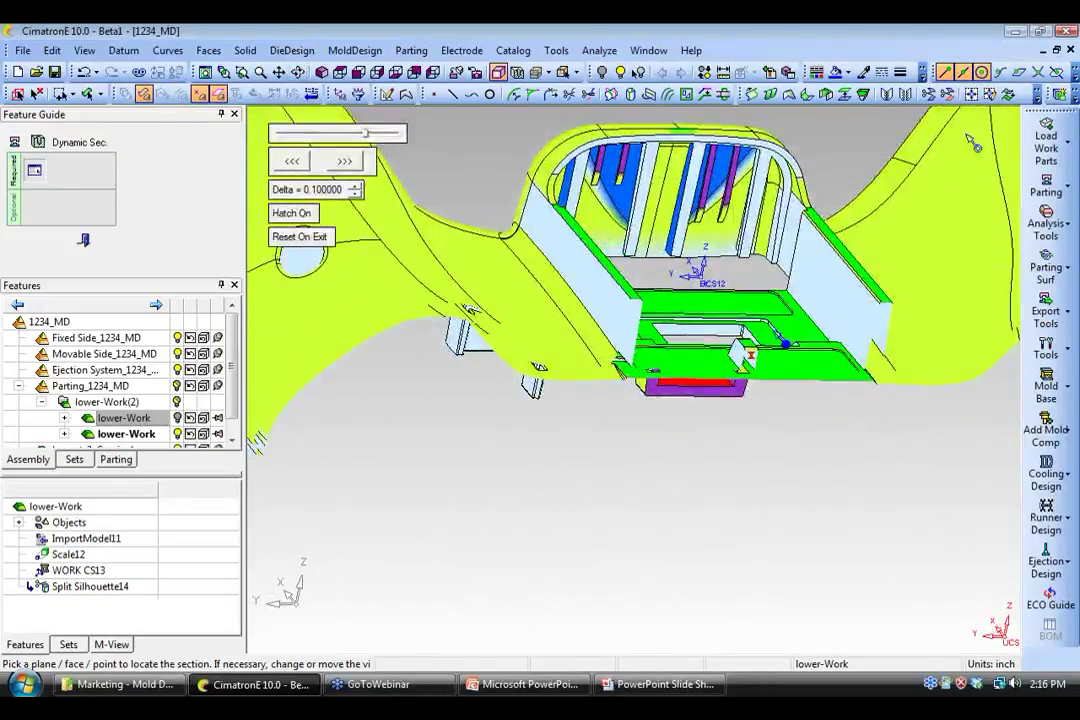
{"action": "scroll", "coordinate": [557, 480], "scroll_direction": "down", "scroll_amount": 3}
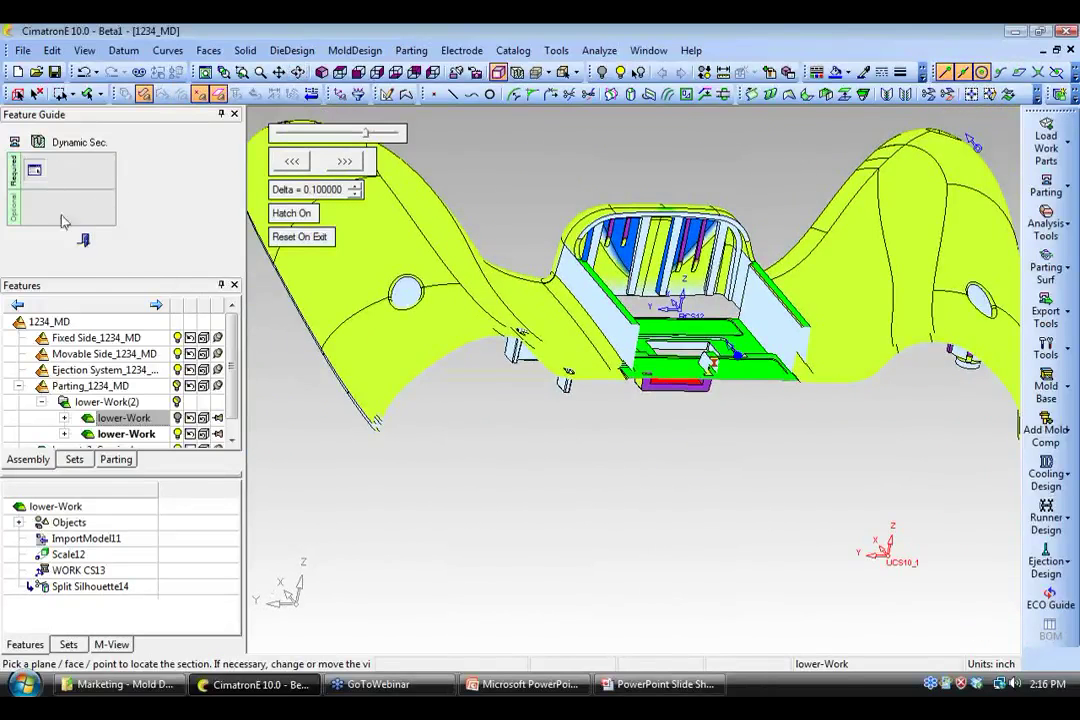
{"action": "left_click", "coordinate": [84, 240]}
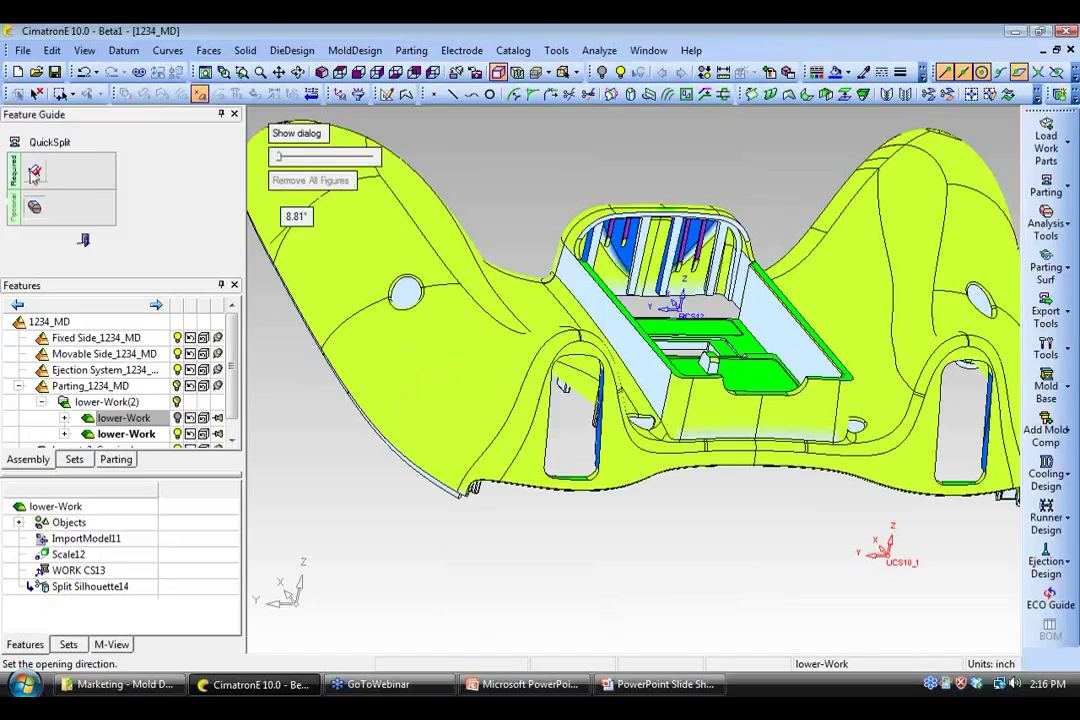
- Return to the splitting directions and slide the blue and pink face groups apart to inspect the complete split
{"action": "left_click", "coordinate": [33, 172]}
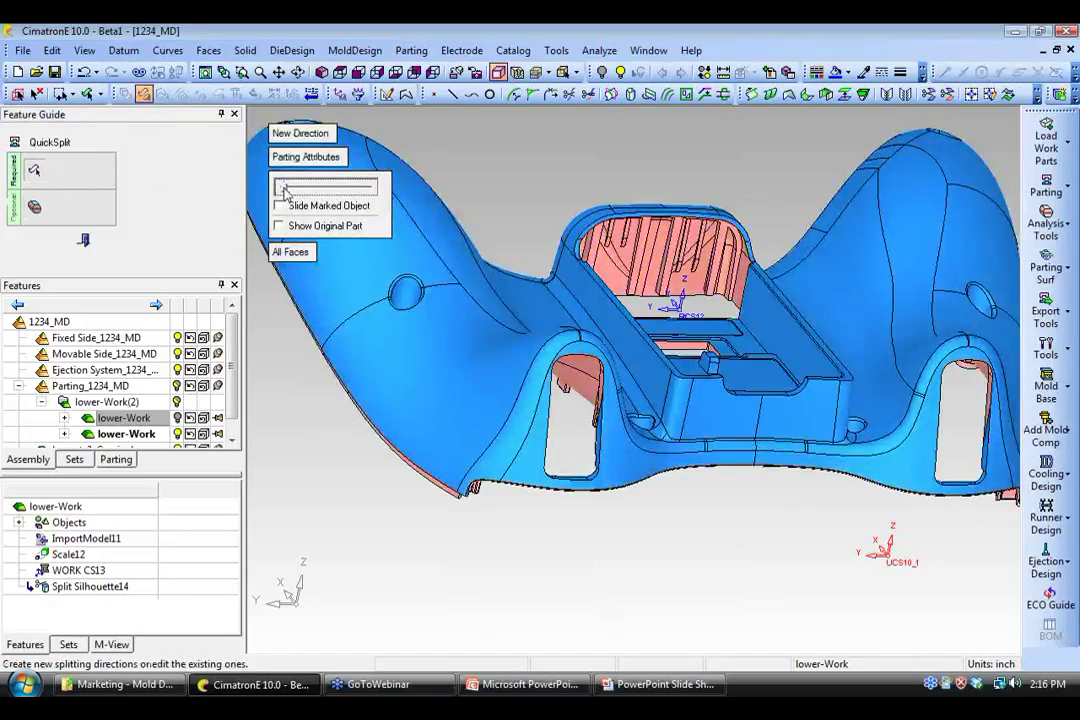
{"action": "left_click_drag", "start_coordinate": [290, 188], "coordinate": [320, 208]}
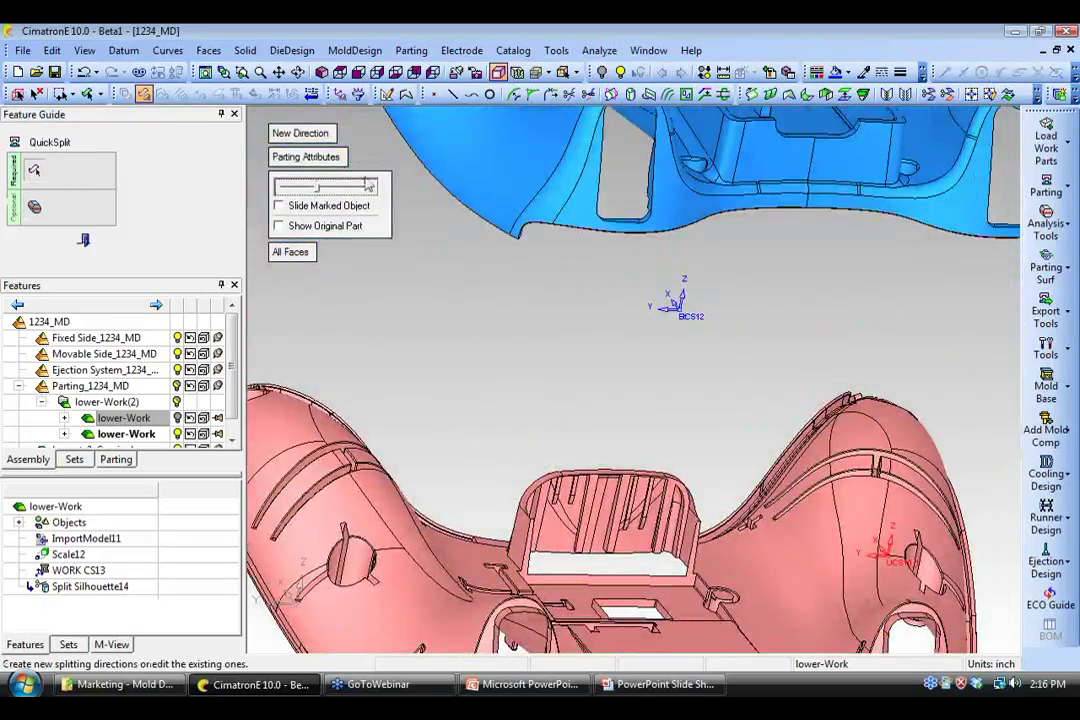
{"action": "scroll", "coordinate": [633, 381], "scroll_direction": "down", "scroll_amount": 3}
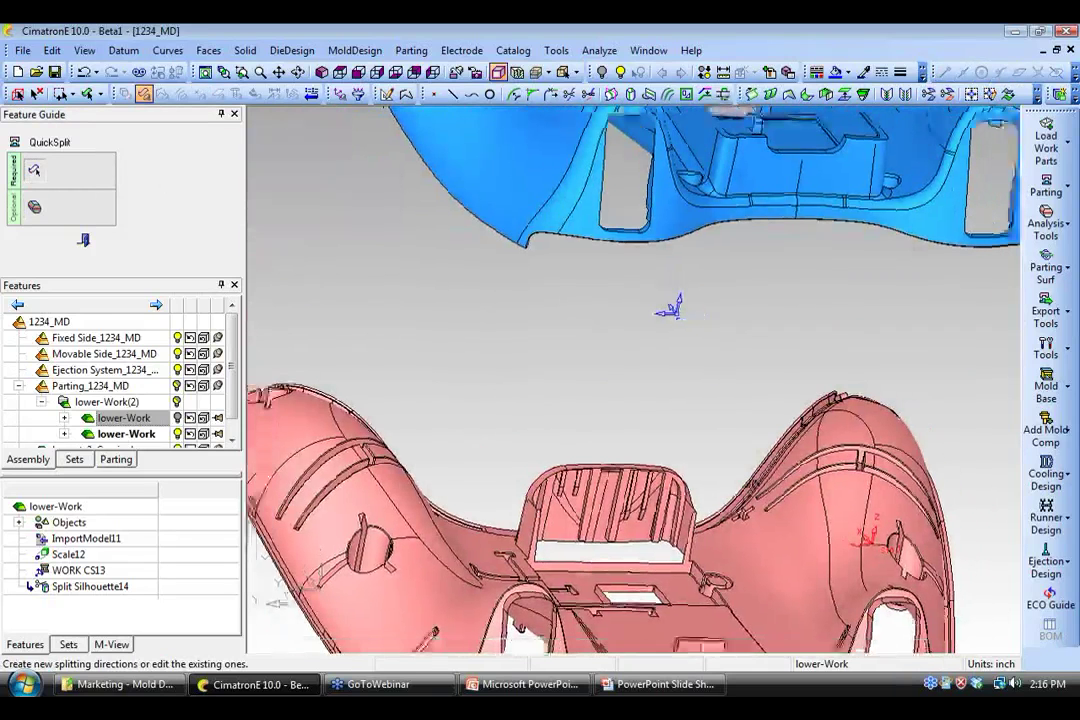
{"action": "middle_click_drag", "start_coordinate": [641, 391], "coordinate": [641, 328], "text": "ctrl"}
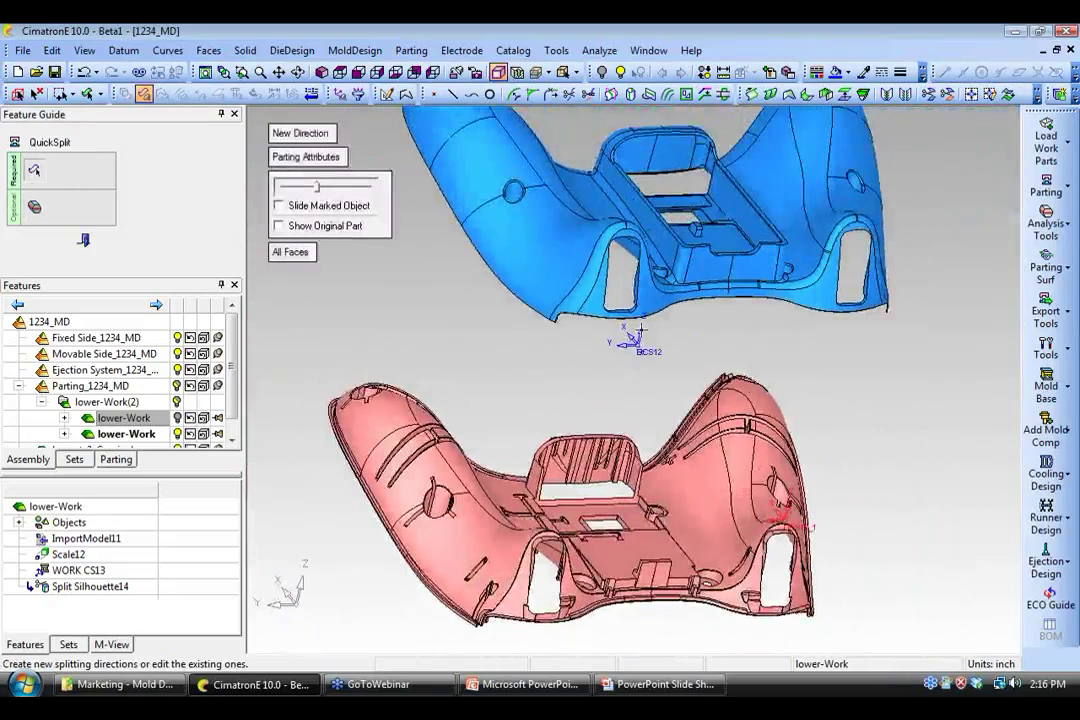